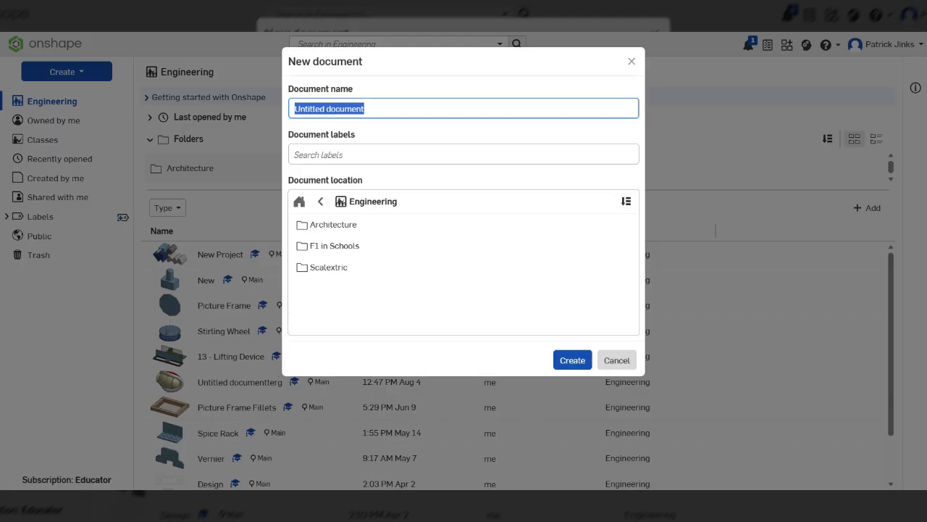
Create a new document named Game Controller
type("Game Controller")
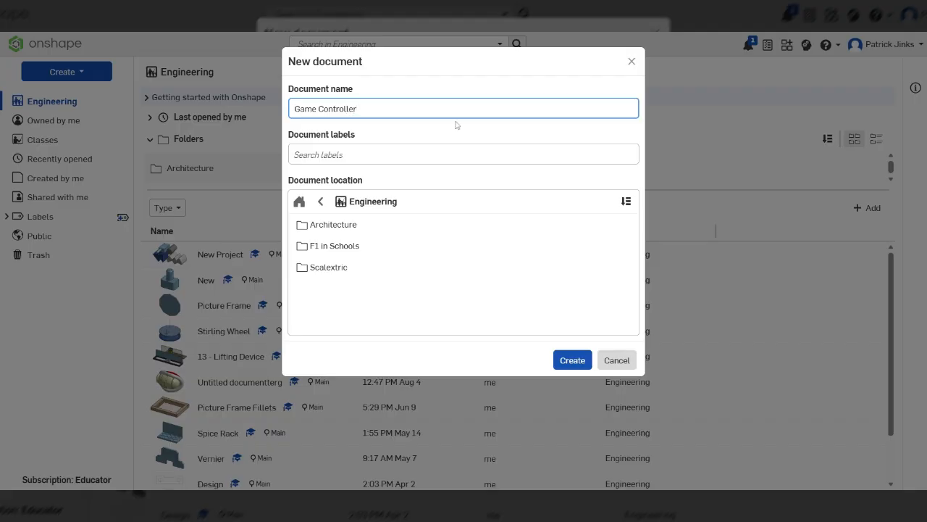
left_click(569, 360)
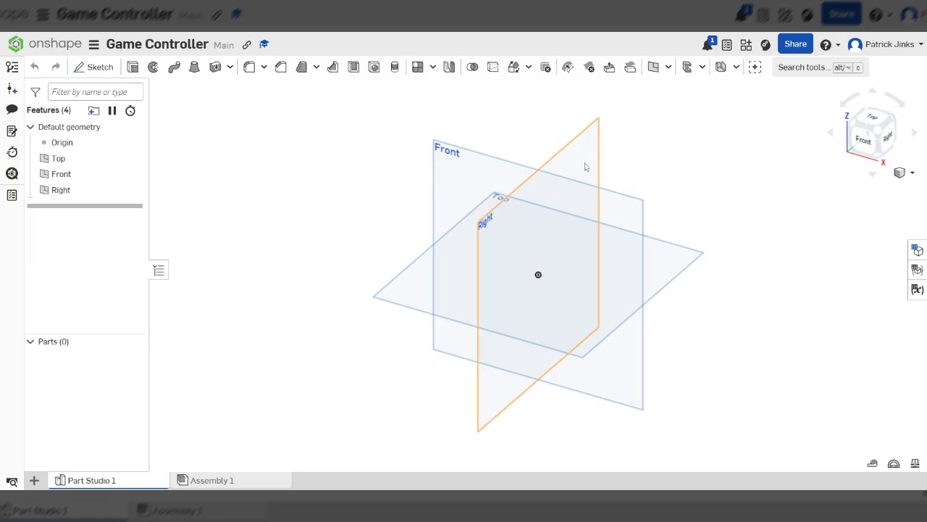
Start a new sketch on the Front plane, viewed normal to it
left_click(601, 211)
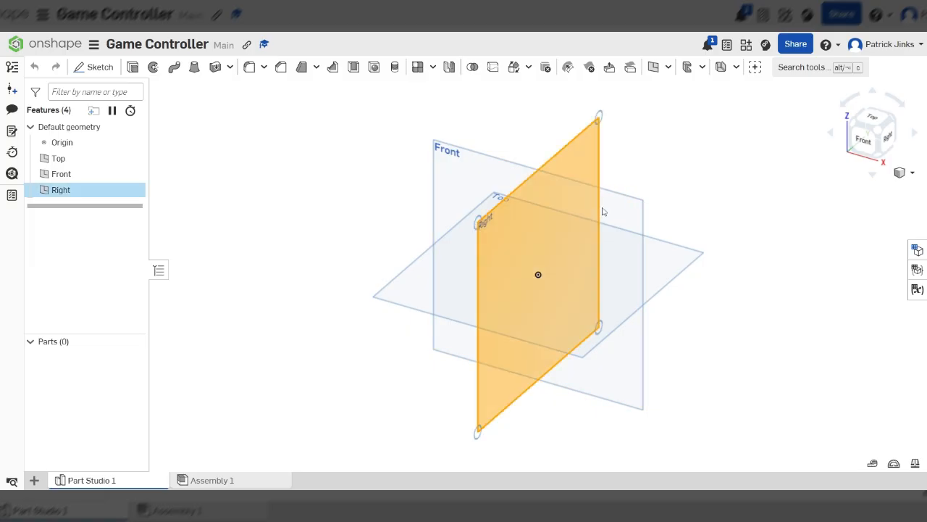
left_click(644, 137)
left_click(635, 211)
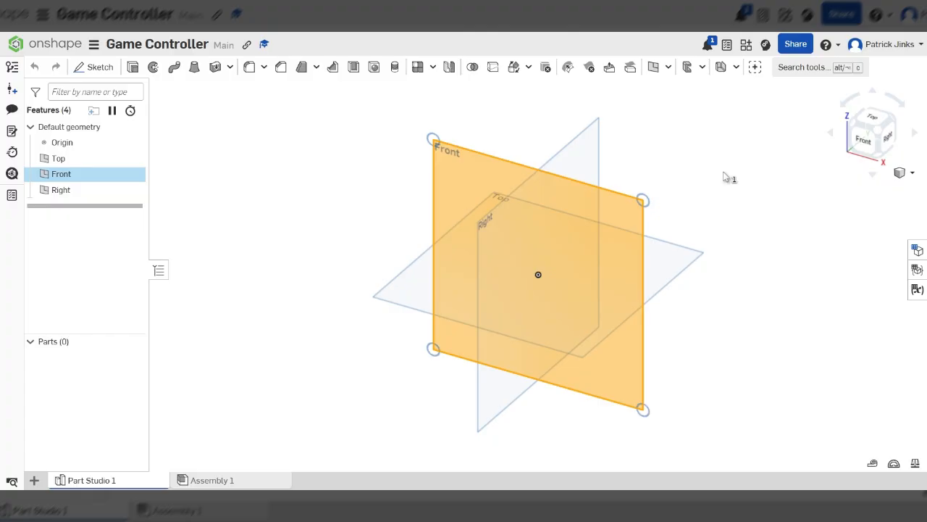
key("n")
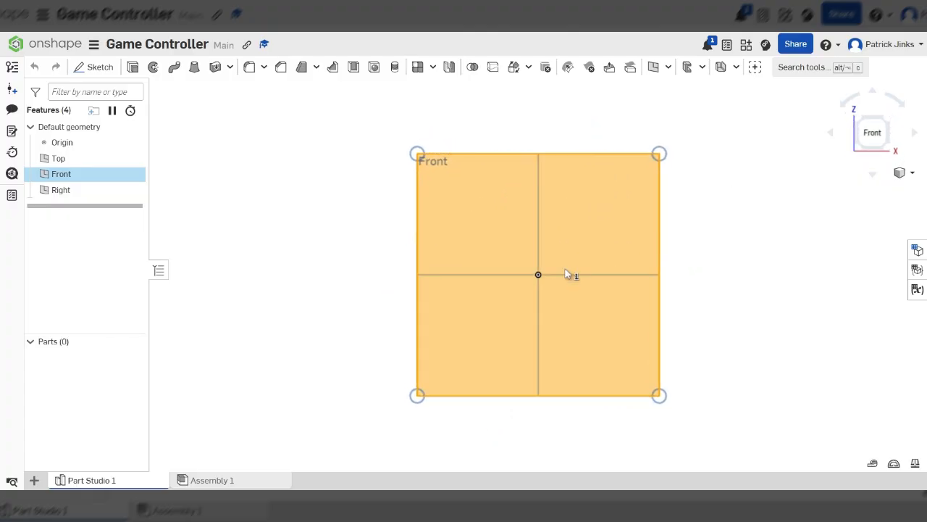
scroll(573, 275, "up", 3)
scroll(571, 275, "down", 3)
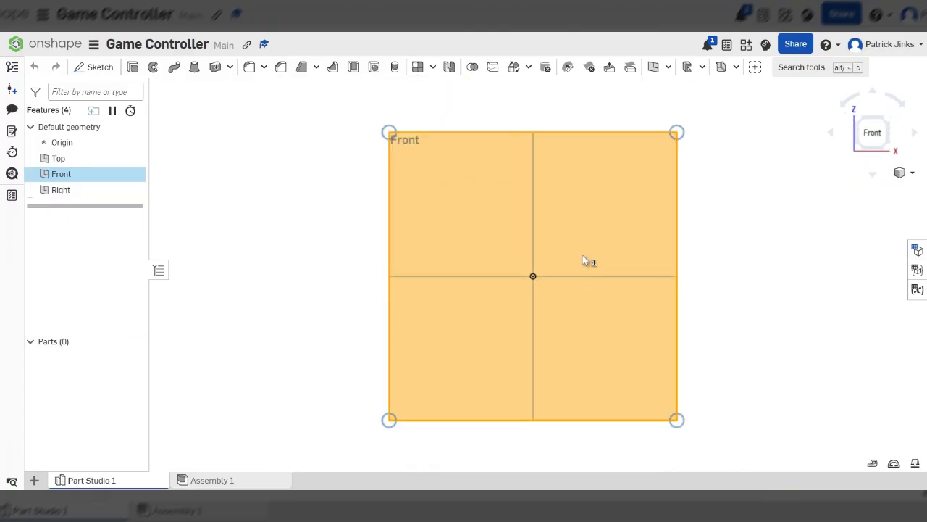
left_click(96, 66)
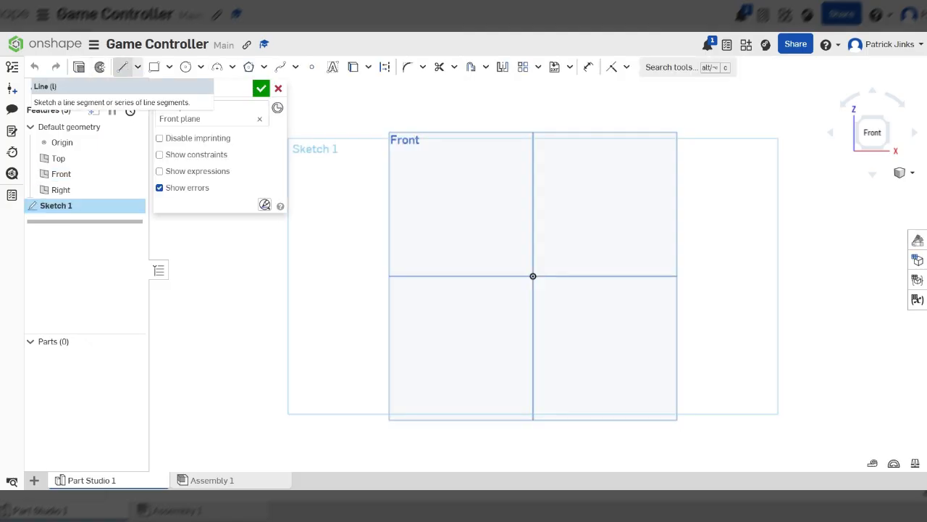
Draw the left half outline of the controller as connected lines starting and ending on the vertical axis
left_click(122, 67)
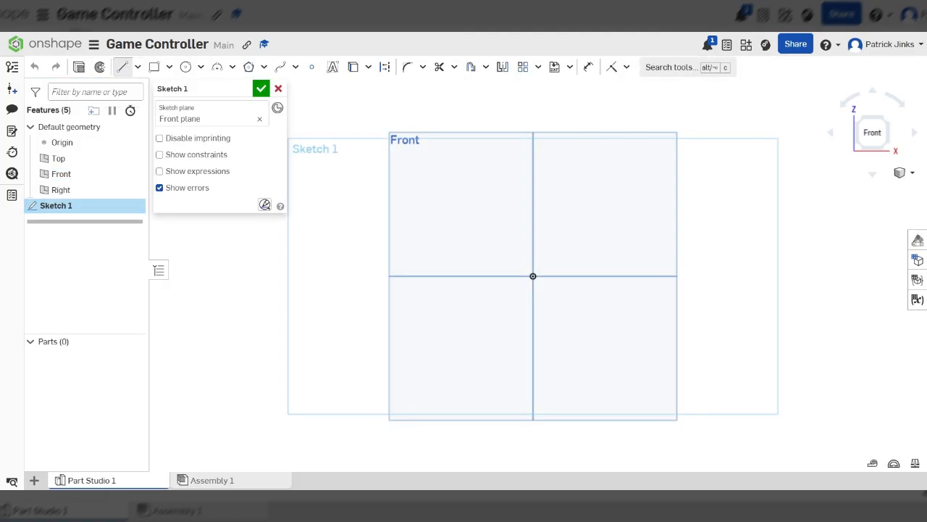
left_click(533, 194)
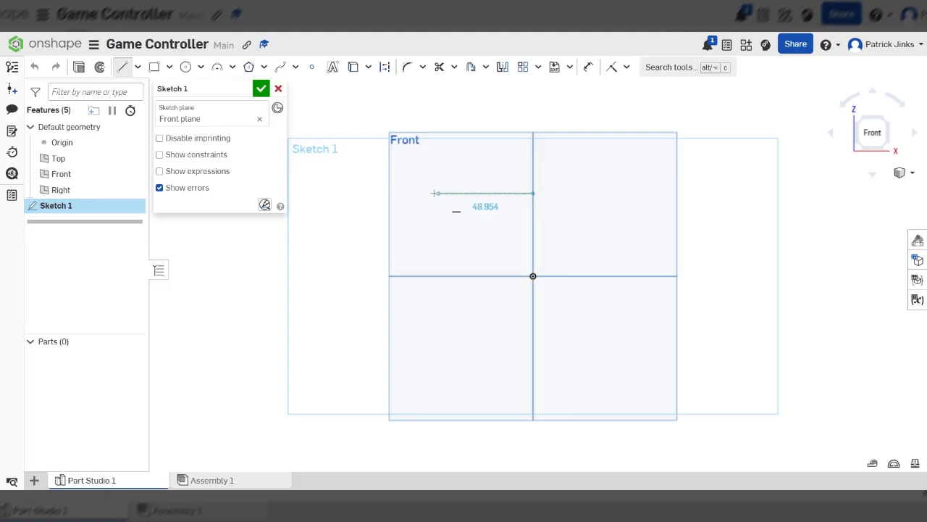
left_click(430, 193)
left_click(369, 372)
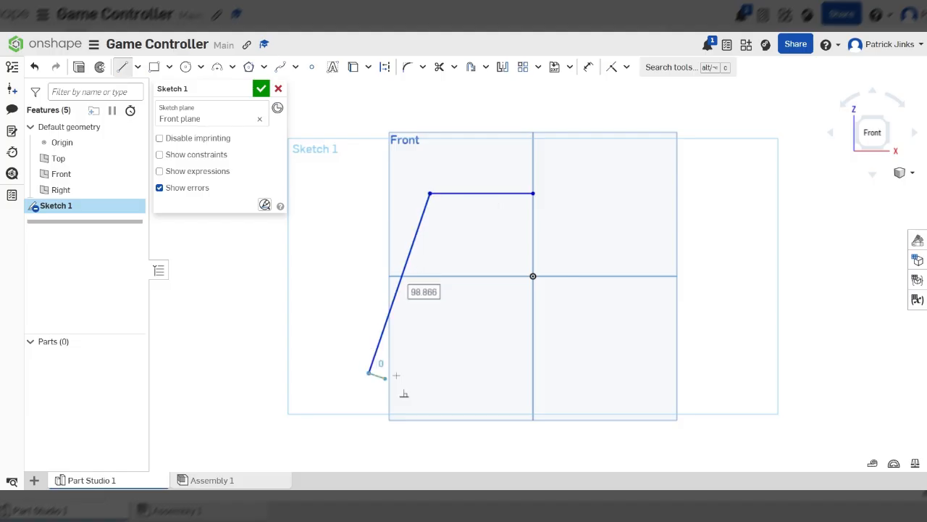
left_click(447, 373)
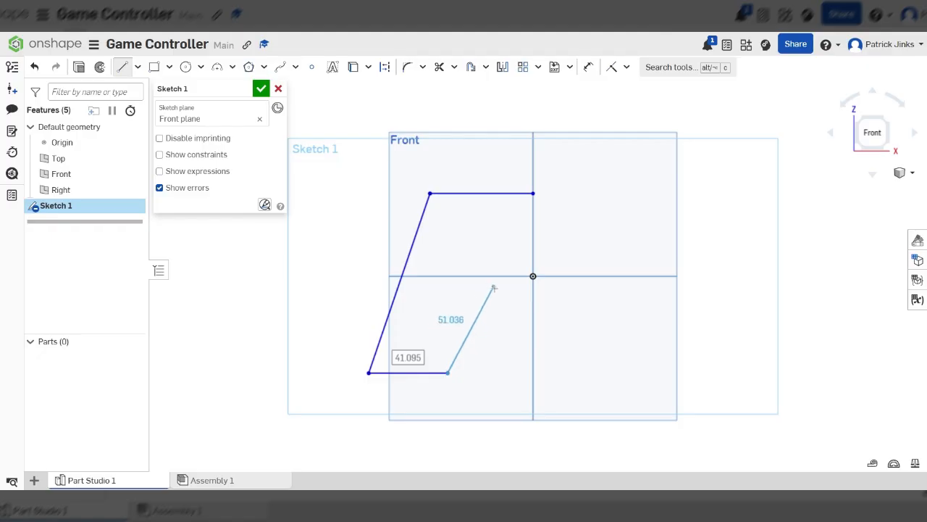
left_click(493, 296)
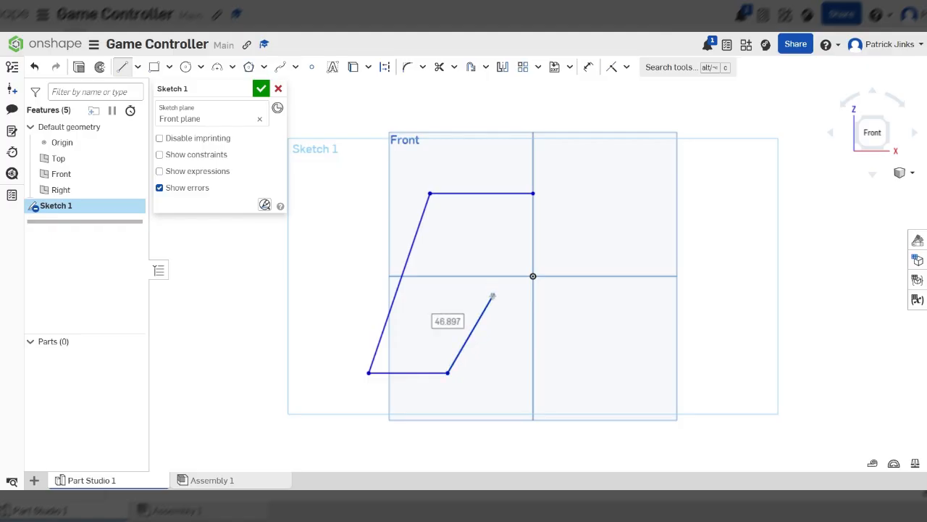
left_click(532, 294)
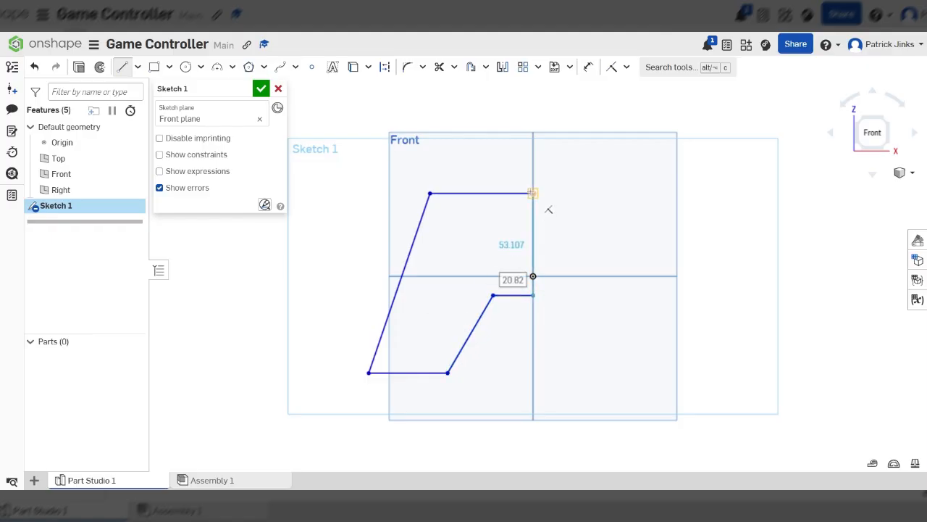
left_click(537, 195)
Draw a circle about 58 mm in diameter at the upper left and trim its inner portion into the outline
key("c")
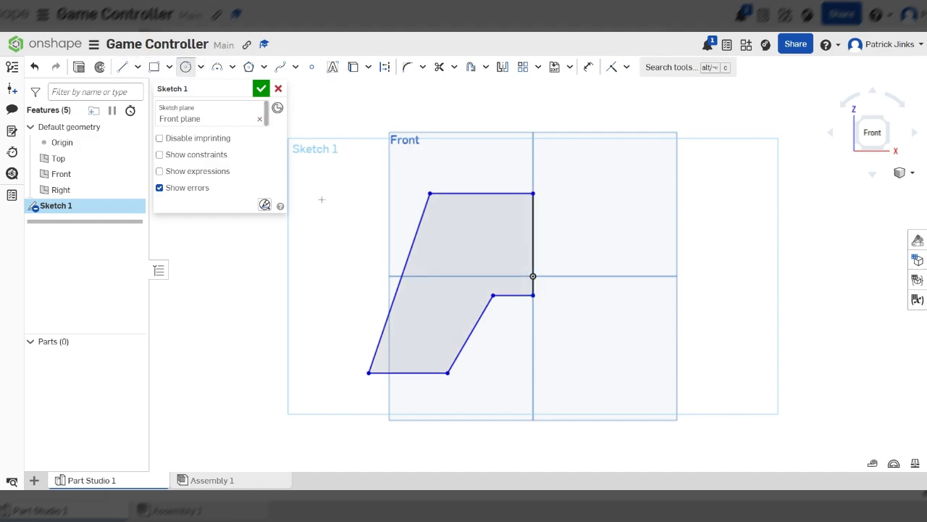
left_click(466, 246)
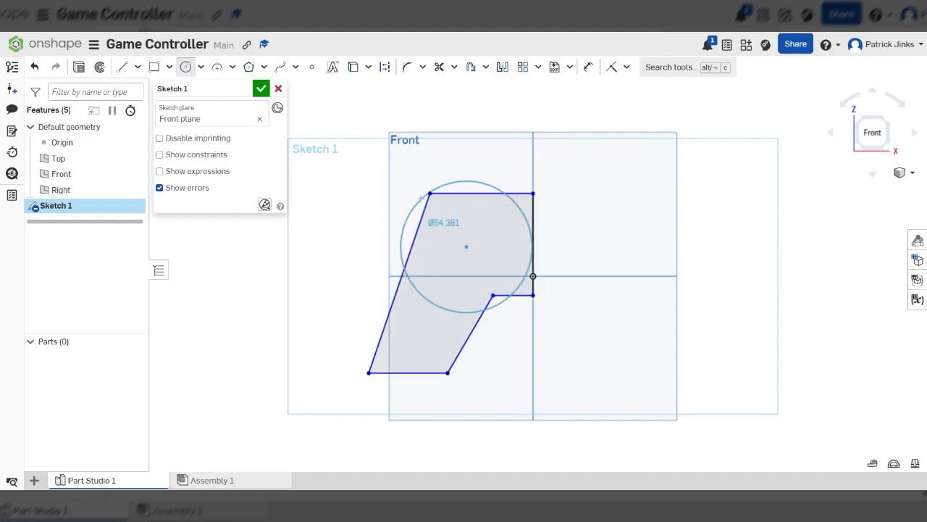
left_click(183, 66)
left_click(449, 232)
left_click(412, 183)
left_click(439, 67)
mouse_move(446, 253)
left_mouse_down()
mouse_move(447, 308)
mouse_move(417, 220)
mouse_move(452, 190)
left_mouse_up()
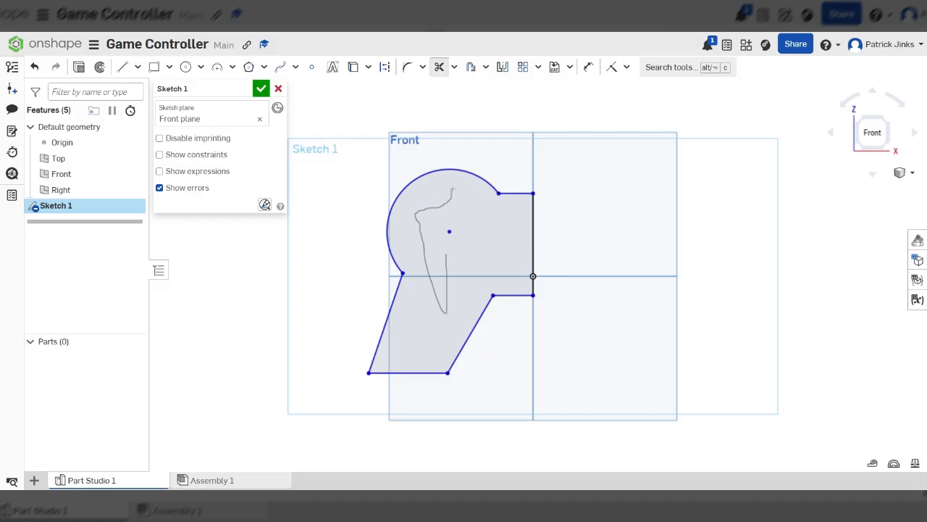
Fillet the two lower grip corners with radii of 10 mm and about 35 mm
left_click(406, 66)
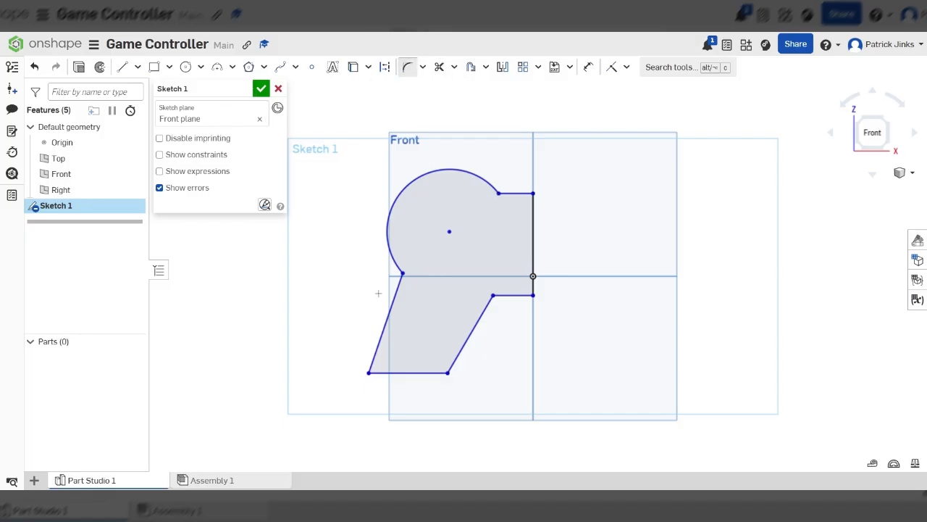
left_click(368, 372)
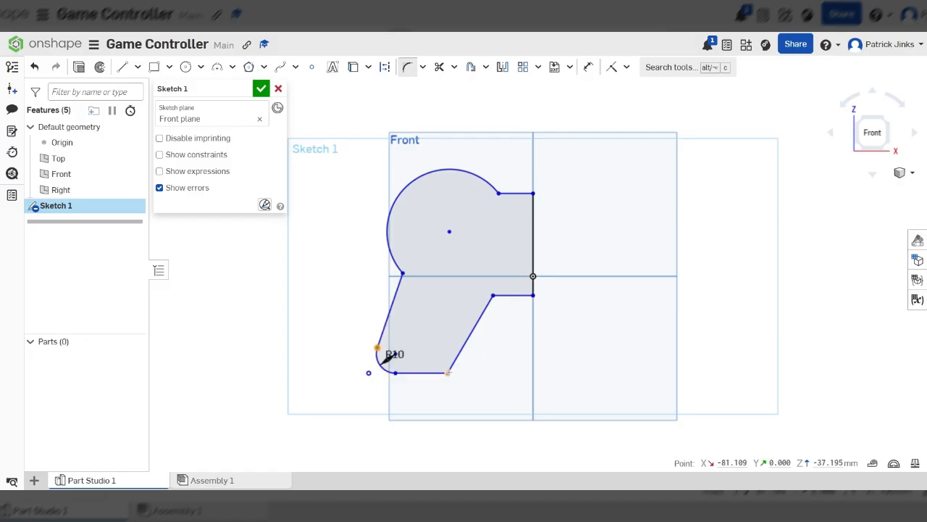
left_click(448, 372)
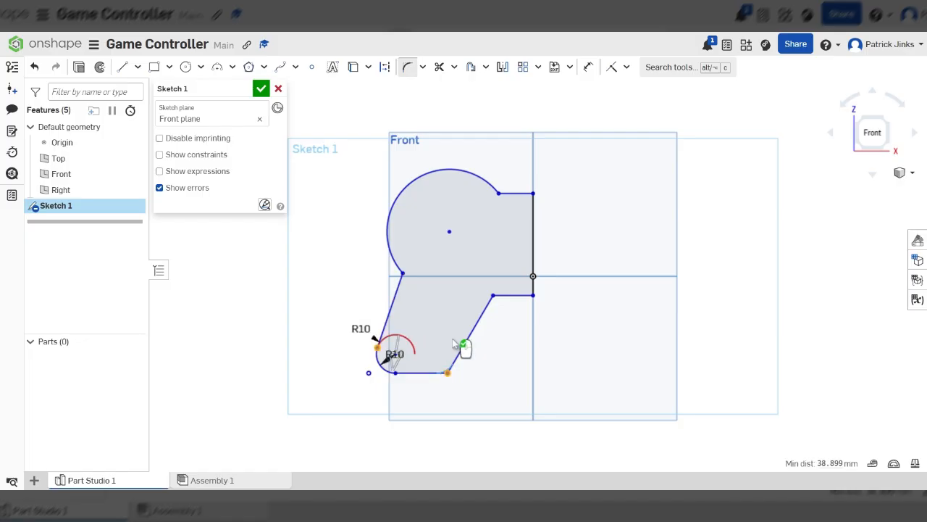
left_click(377, 349)
mouse_move(436, 354)
left_mouse_down()
mouse_move(432, 347)
mouse_move(448, 362)
mouse_move(445, 353)
left_mouse_up()
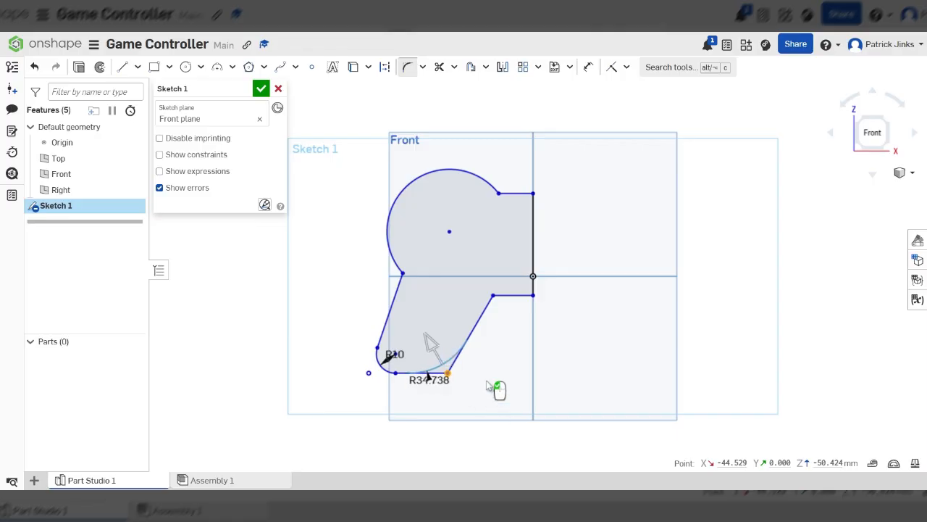
double_click(429, 379)
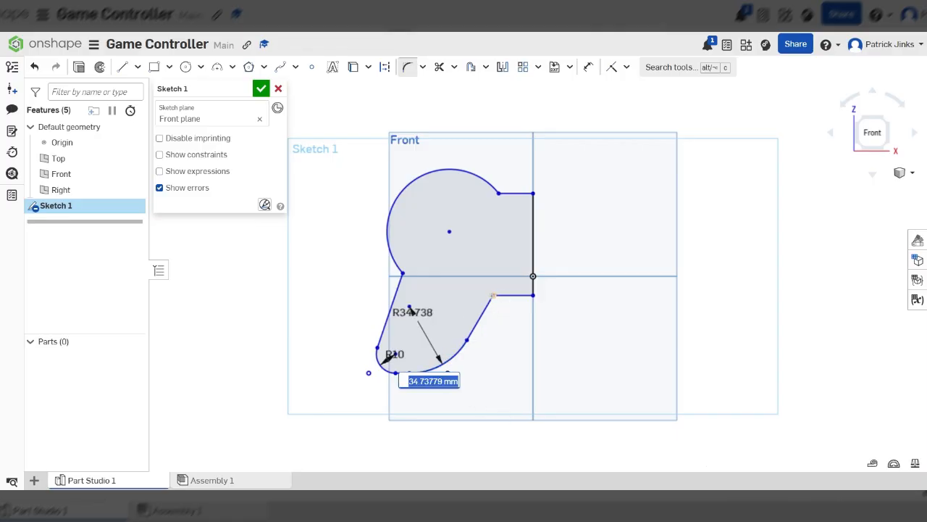
key("Return")
Fillet the inner notch corner and the two corners where the circle meets the straight lines
left_click_drag(509, 324, 503, 320)
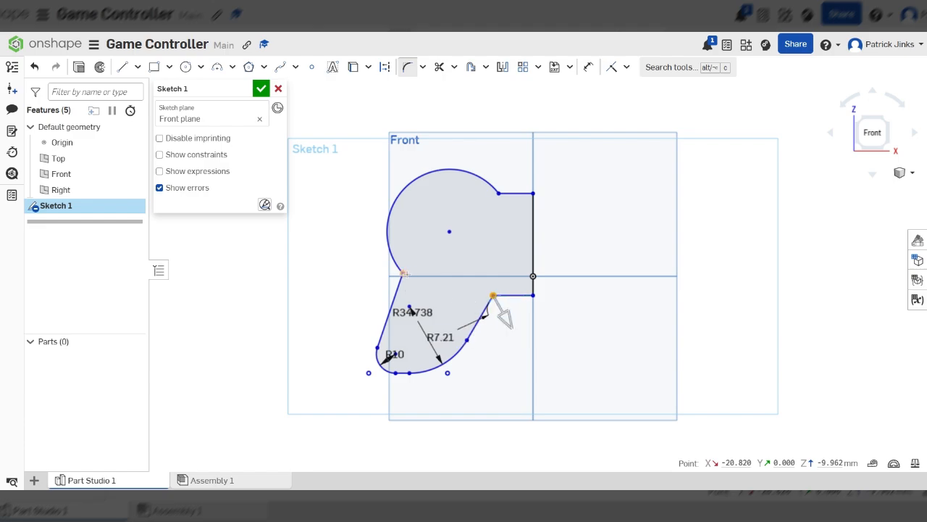
left_click(498, 193)
left_click(402, 273)
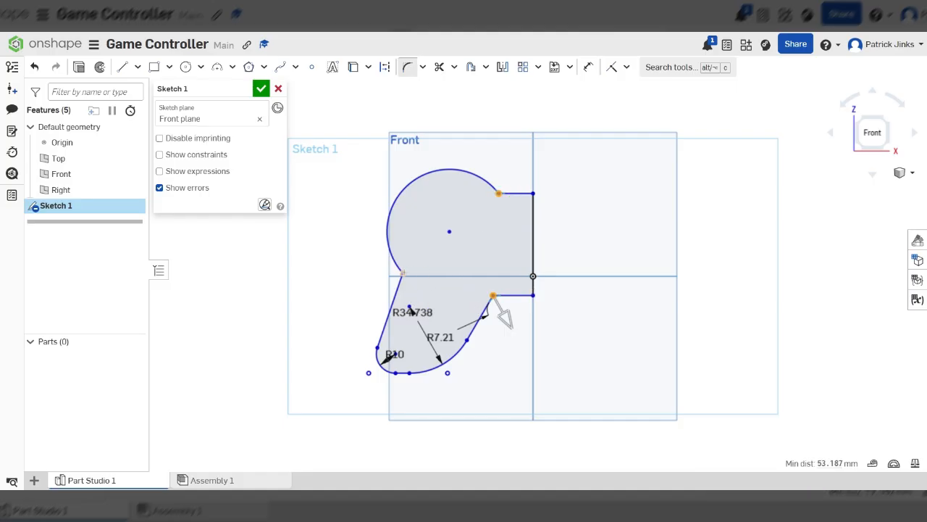
left_click(804, 271)
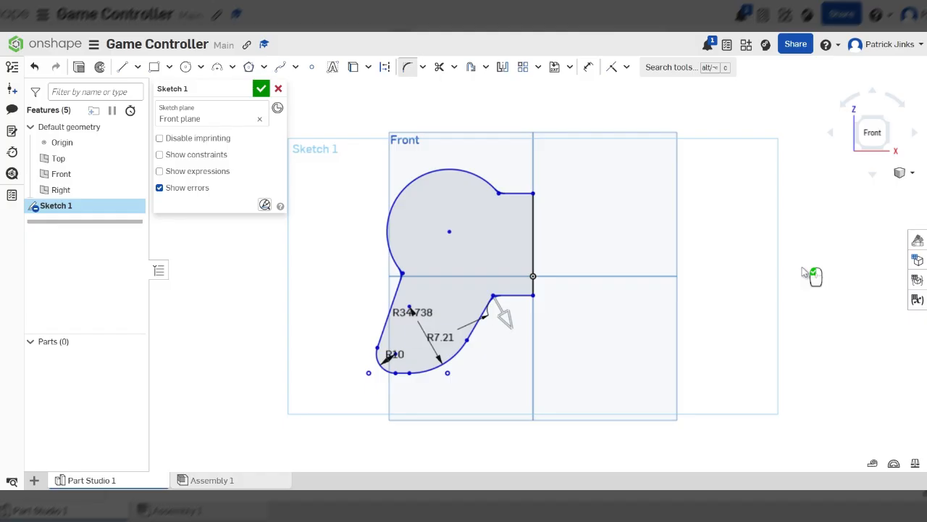
scroll(399, 277, "up", 4)
scroll(421, 258, "down", 6)
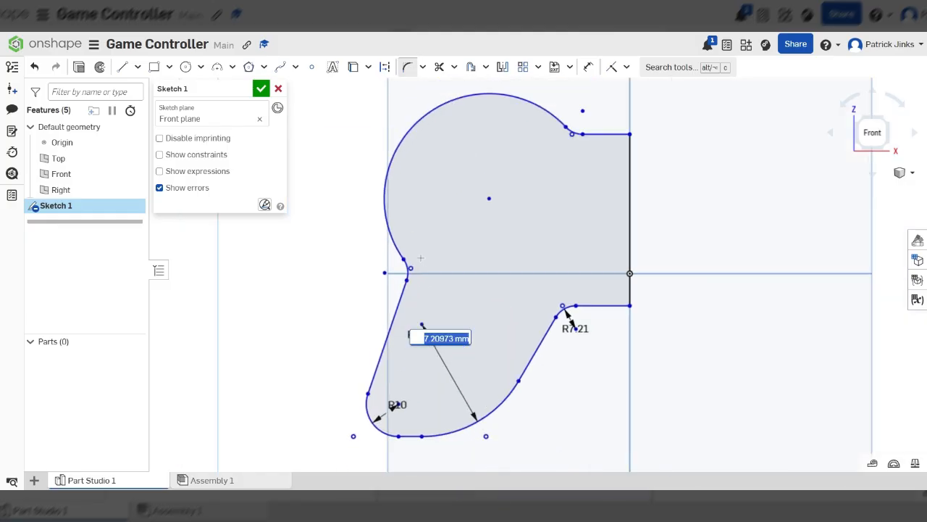
scroll(508, 254, "up", 2)
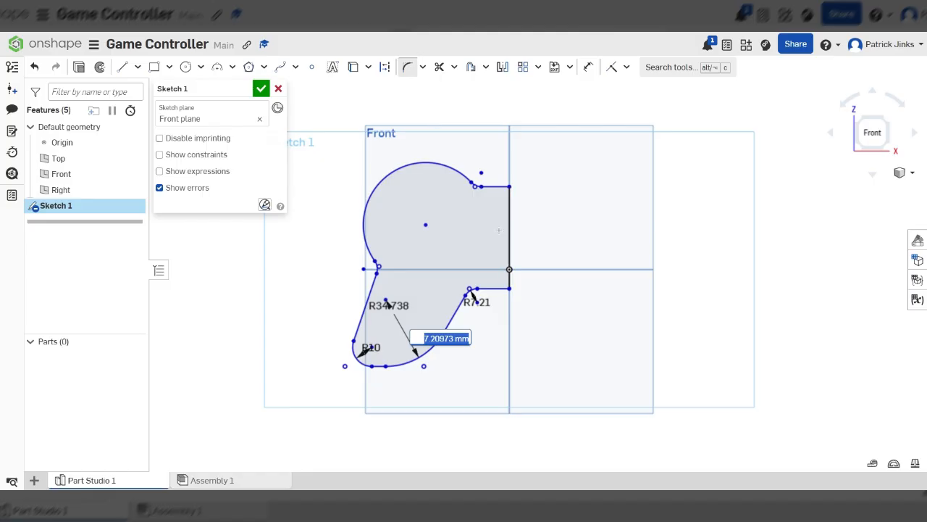
Mirror the half profile across the vertical centre line
left_click(503, 68)
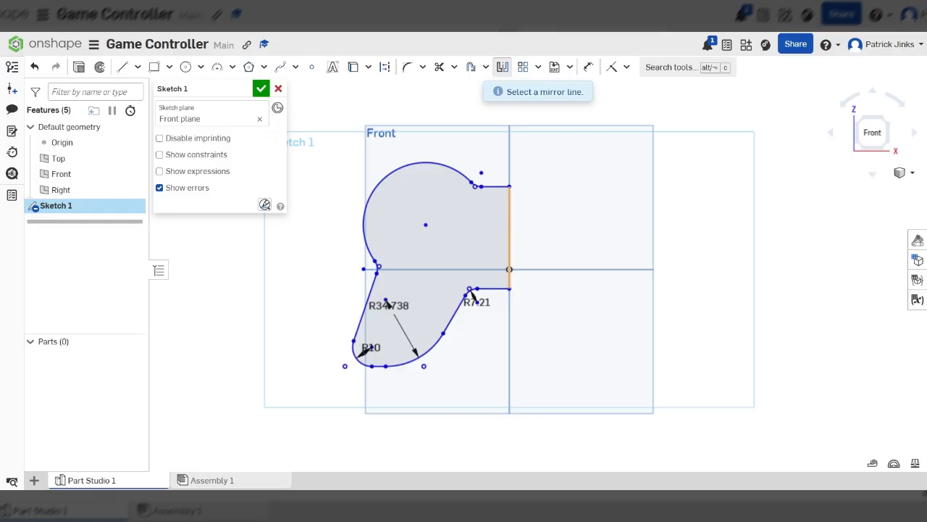
left_click(509, 221)
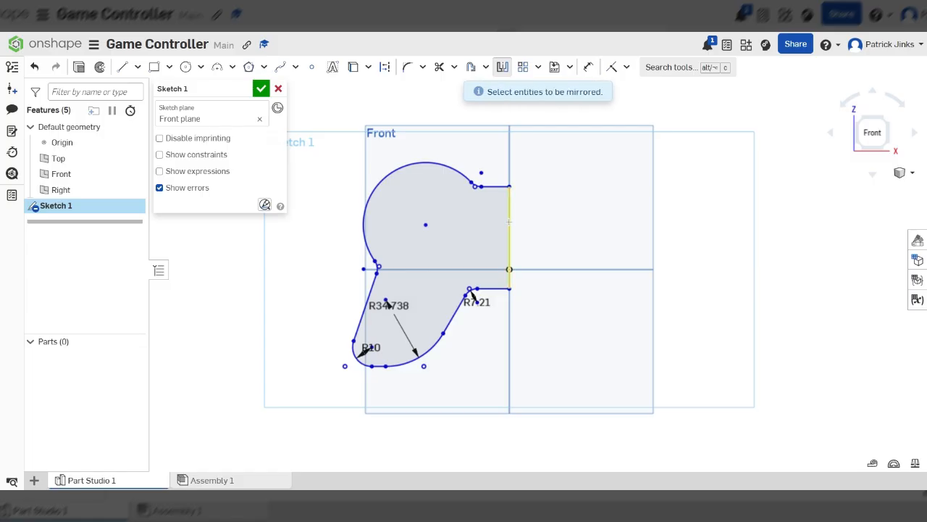
mouse_move(613, 119)
left_mouse_down()
mouse_move(367, 311)
mouse_move(273, 424)
left_mouse_up()
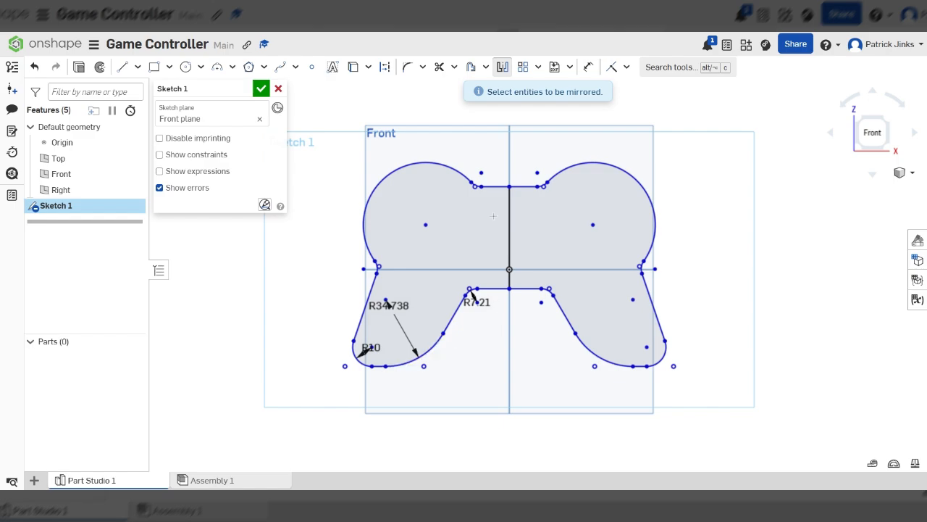
Trim away the central vertical line so the mirrored outline forms one closed shape
left_click(439, 66)
mouse_move(566, 238)
left_mouse_down()
mouse_move(453, 251)
mouse_move(493, 281)
mouse_move(510, 253)
mouse_move(555, 305)
left_mouse_up()
scroll(524, 328, "up", 3)
scroll(525, 328, "up", 2)
scroll(524, 328, "down", 7)
scroll(526, 330, "up", 3)
right_click_drag(578, 241, 538, 257)
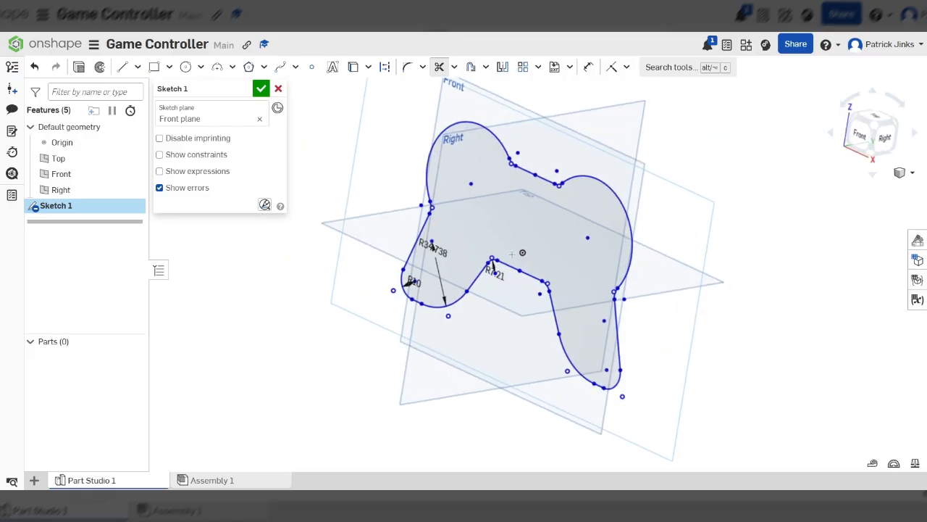
Extrude the sketch 25 mm as a new solid
left_click(78, 68)
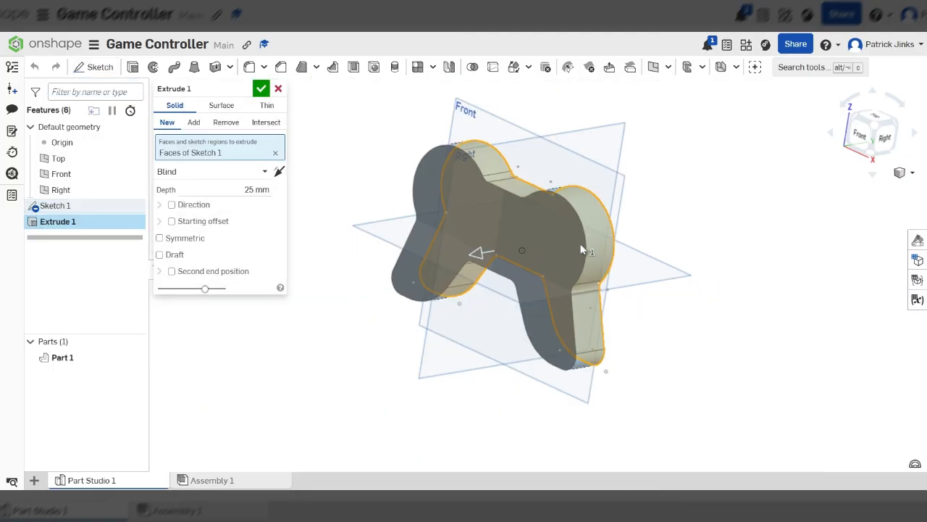
right_click_drag(559, 235, 598, 238)
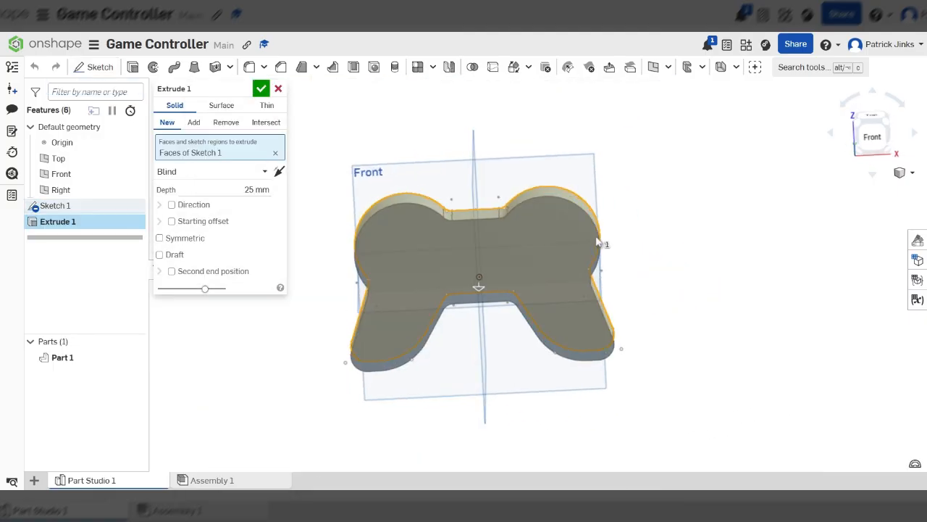
left_click(261, 89)
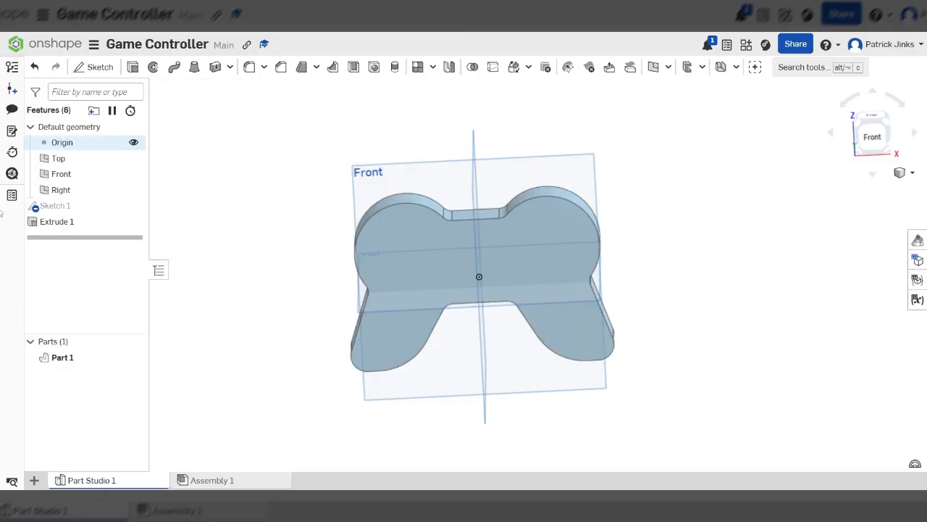
Delete the extrusion and reopen Sketch 1 for editing
left_click(76, 222)
key("Delete")
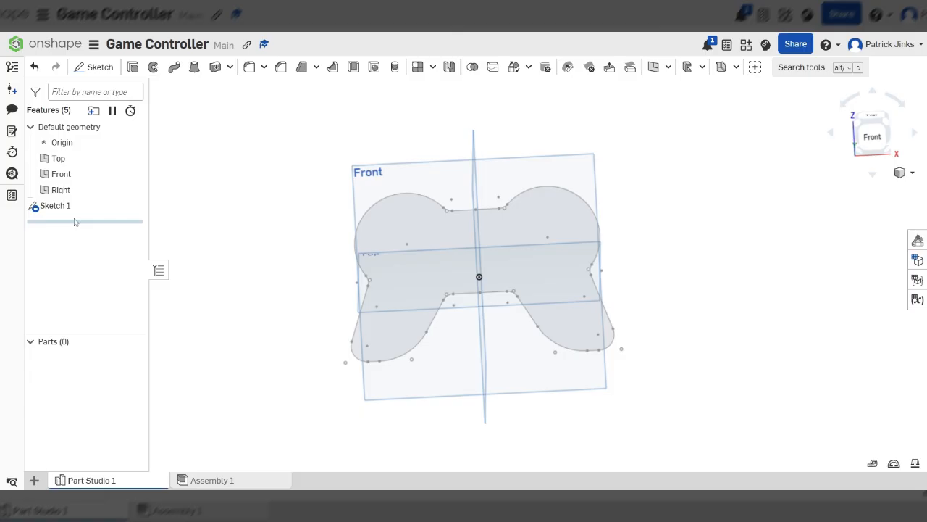
double_click(71, 210)
scroll(526, 257, "up", 3)
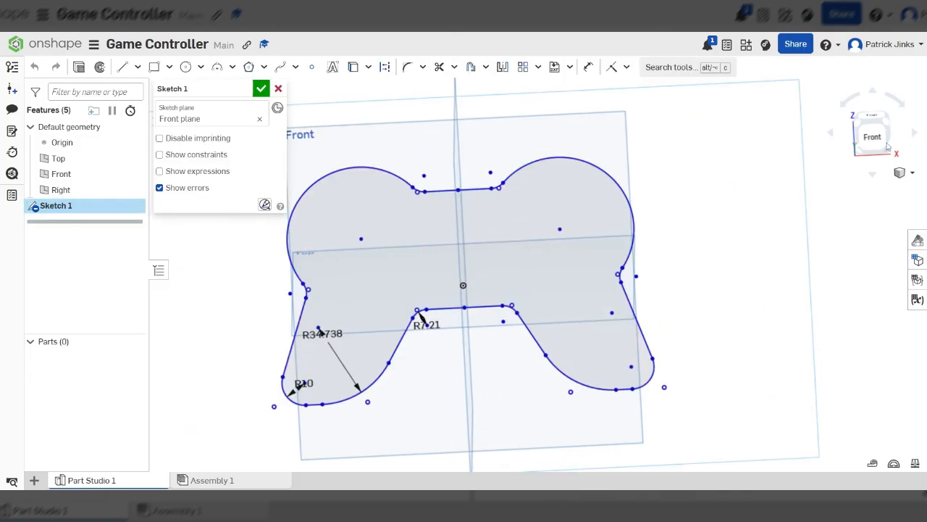
Zoom in to inspect the sketch outline where it meets the vertical centre line, then fit the view
left_click(872, 140)
scroll(519, 172, "up", 5)
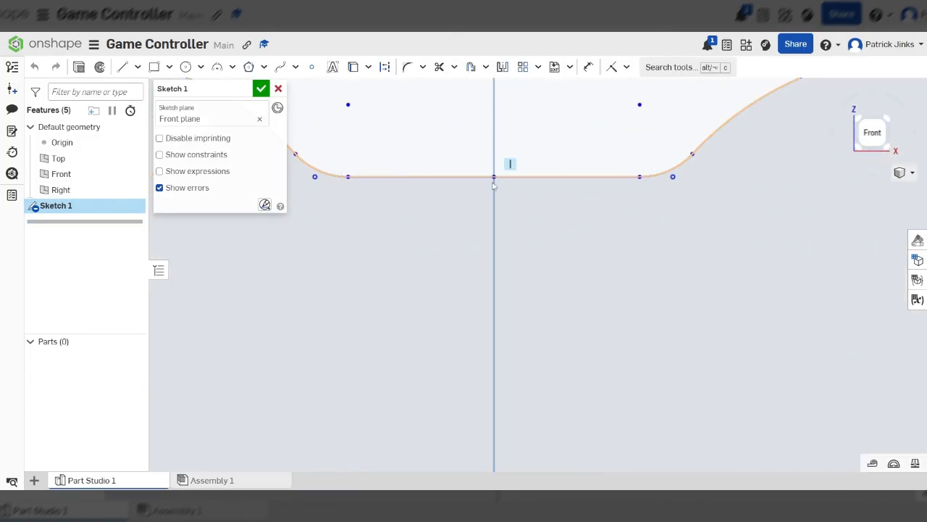
scroll(491, 268, "down", 5)
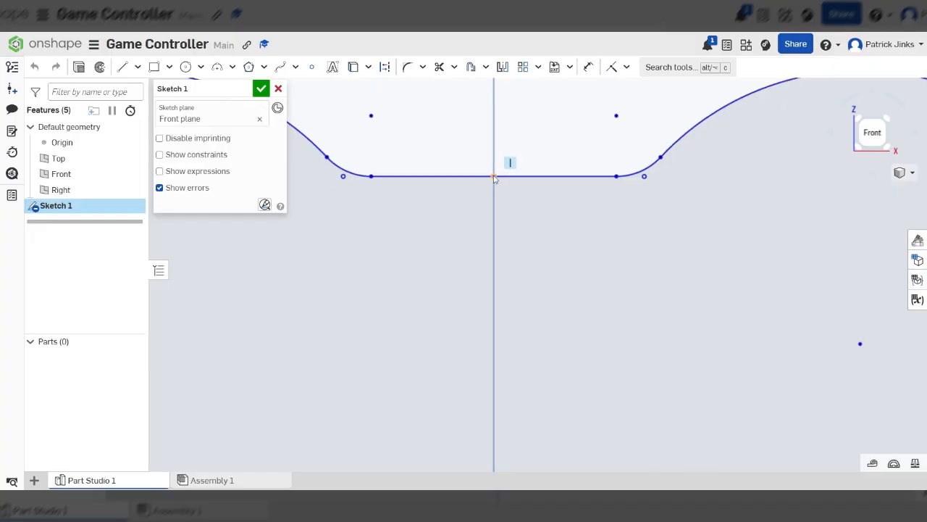
scroll(491, 268, "up", 3)
scroll(492, 268, "down", 6)
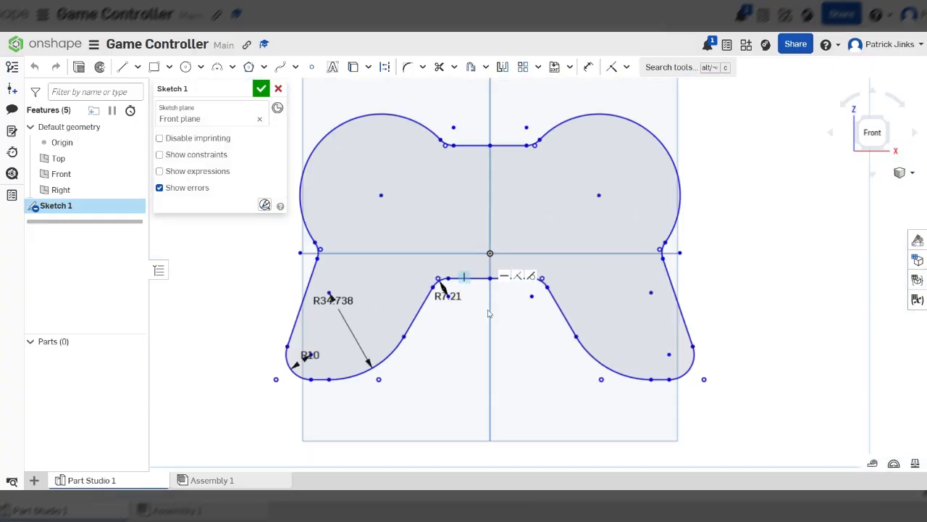
scroll(499, 232, "up", 6)
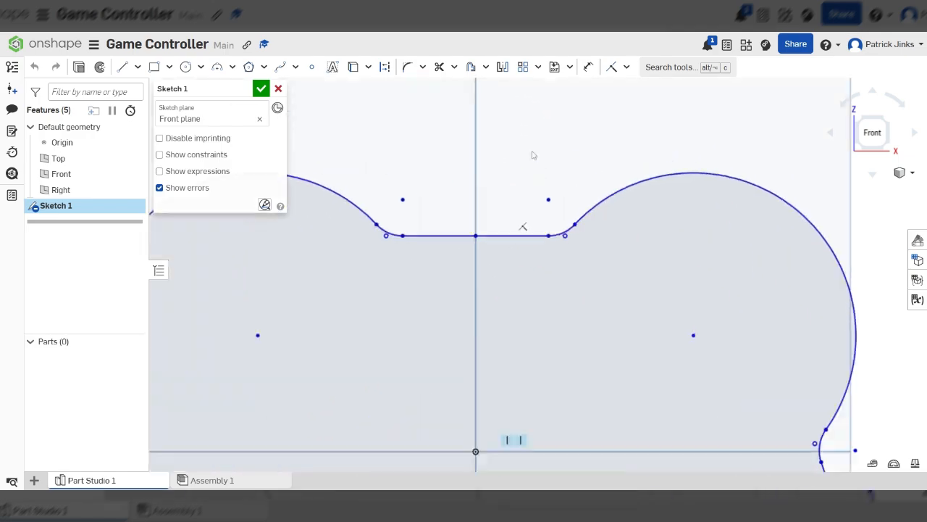
scroll(536, 308, "down", 6)
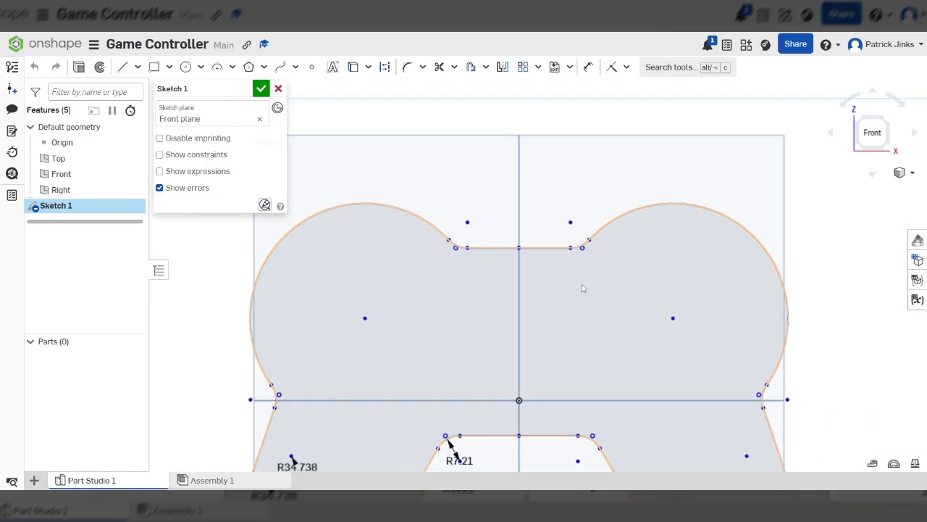
scroll(488, 286, "up", 5)
scroll(488, 286, "up", 3)
scroll(493, 195, "down", 8)
key("f")
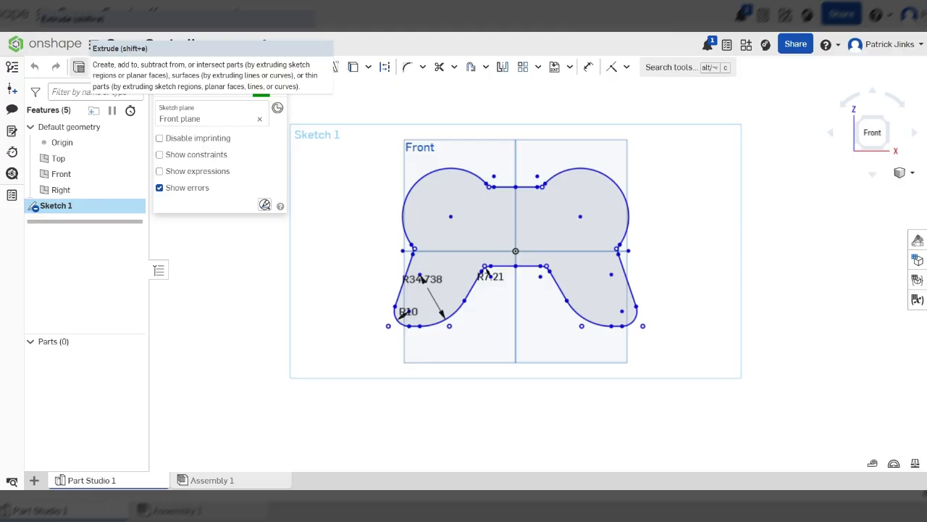
Finish the sketch and start a new solid extrude of its faces
mouse_move(605, 275)
right_mouse_down()
mouse_move(636, 275)
mouse_move(621, 276)
right_mouse_up()
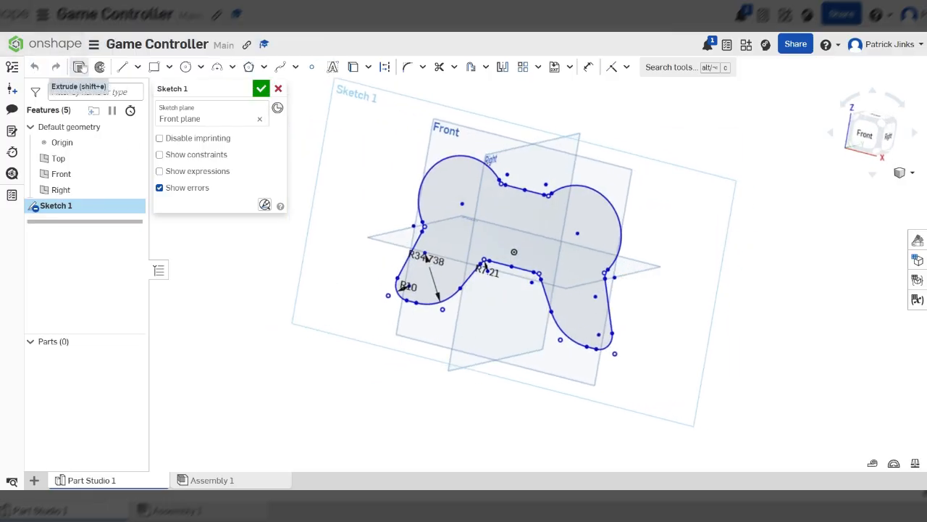
left_click(261, 88)
key("shift+e")
right_click_drag(696, 279, 623, 275)
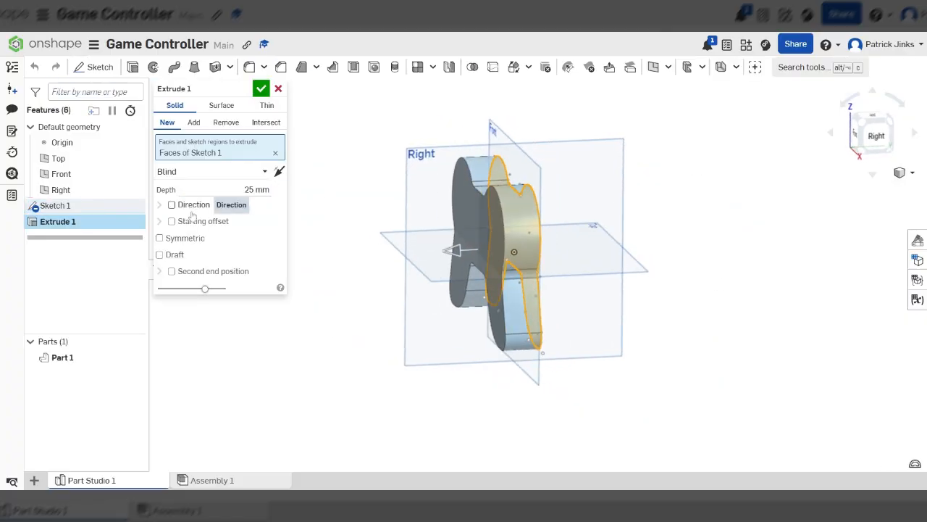
left_click(179, 241)
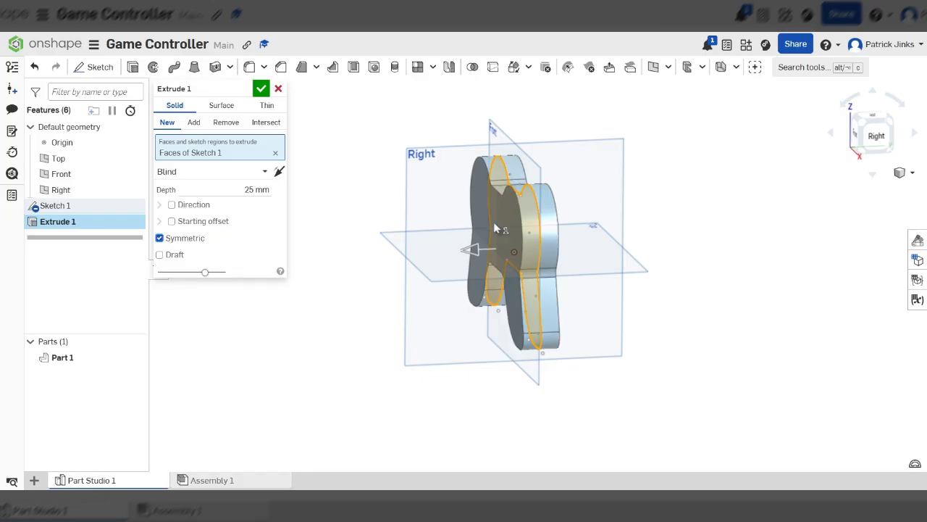
scroll(499, 236, "up", 3)
right_click_drag(509, 234, 522, 245)
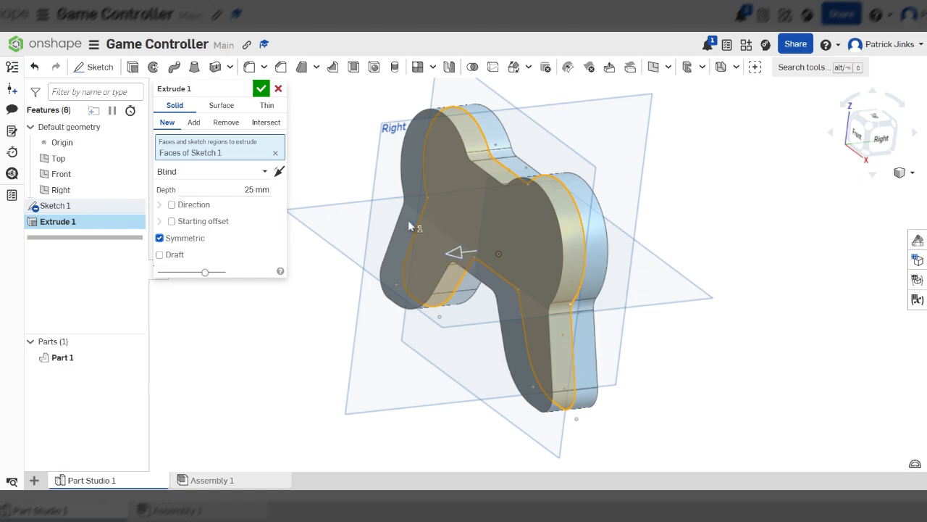
left_click(160, 237)
Set the extrusion depth to 40 mm and confirm the extrude
right_click_drag(673, 213, 261, 209)
left_click(259, 189)
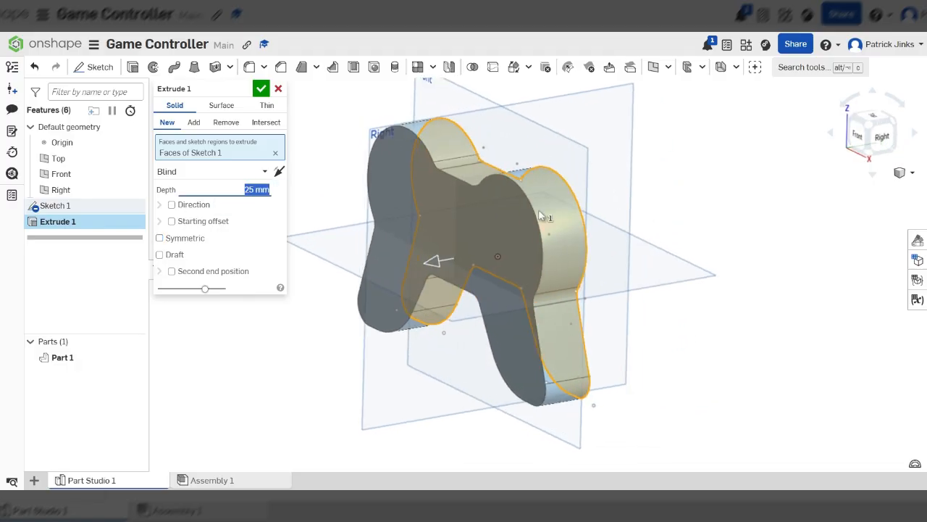
right_click_drag(564, 189, 530, 239)
scroll(516, 238, "down", 4)
scroll(487, 132, "up", 4)
mouse_move(519, 321)
left_mouse_down()
mouse_move(502, 326)
mouse_move(505, 310)
left_mouse_up()
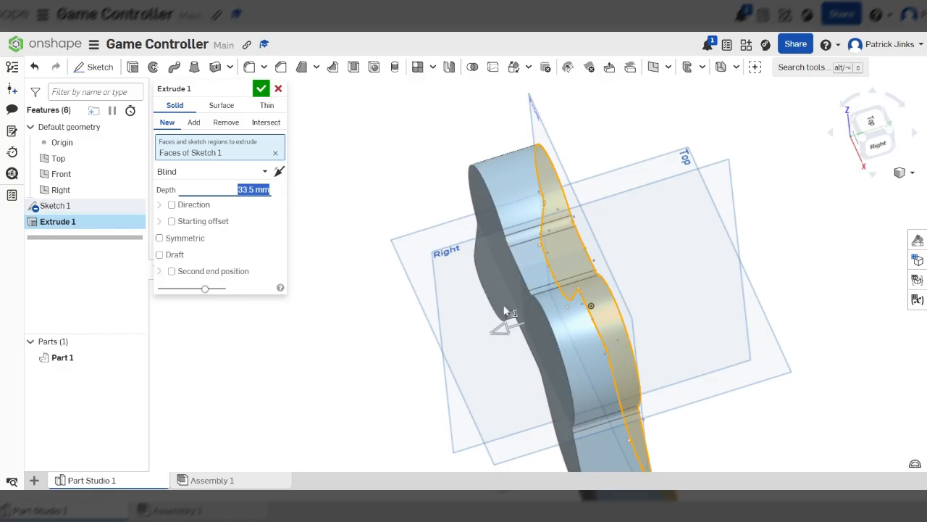
scroll(505, 311, "down", 3)
right_click_drag(504, 311, 453, 239)
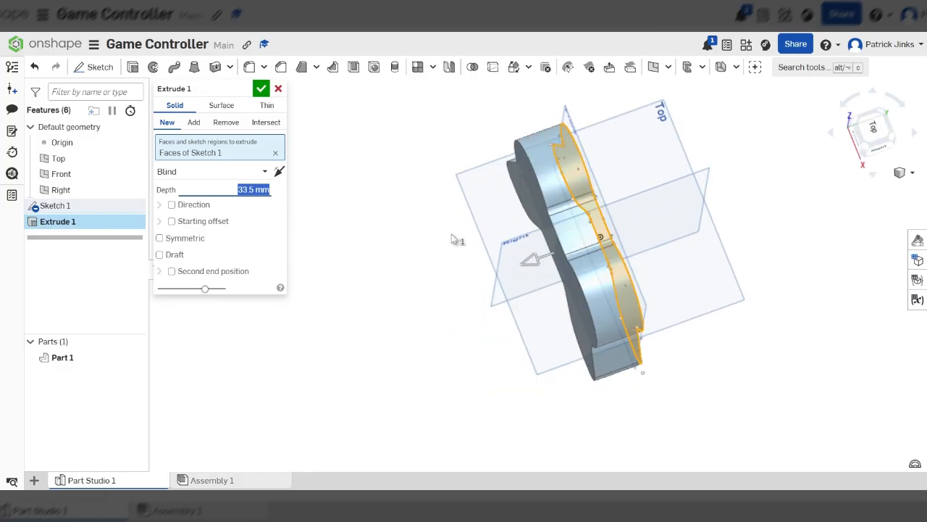
scroll(452, 239, "up", 2)
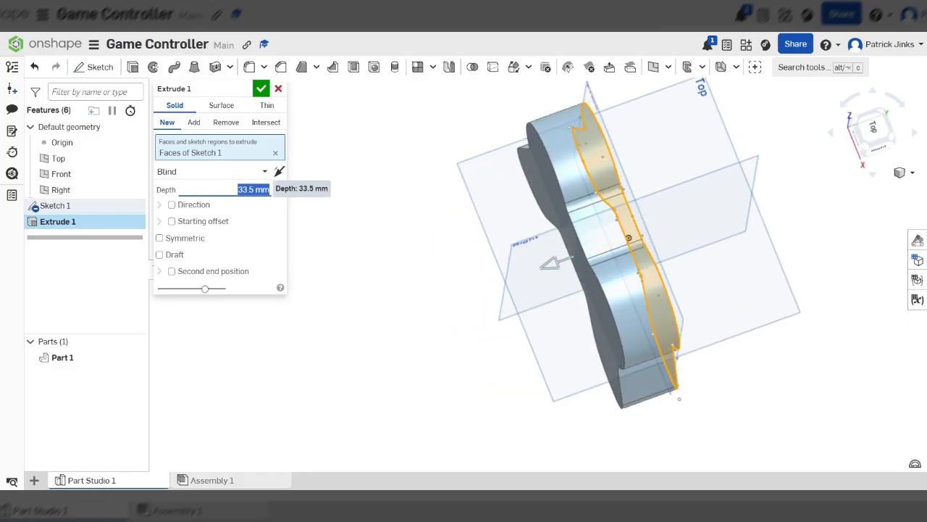
type("40")
key("Return")
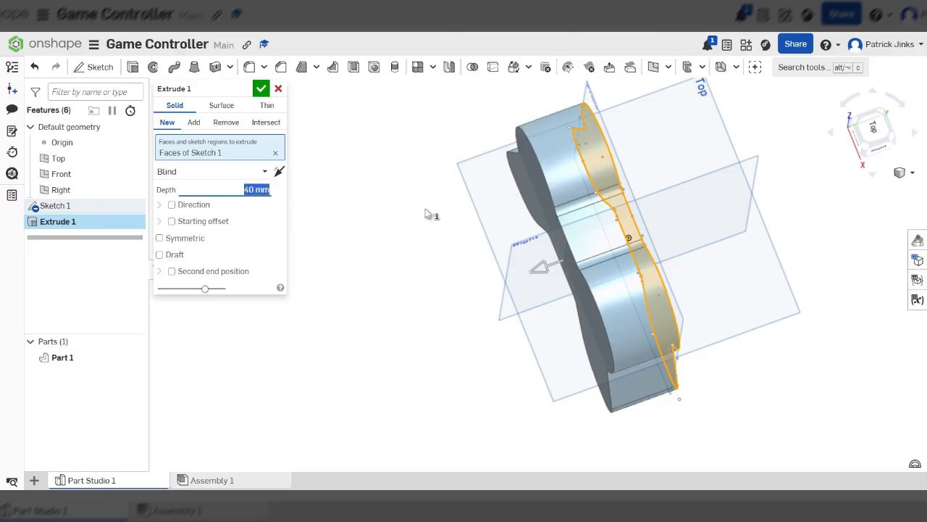
right_click_drag(481, 304, 533, 247)
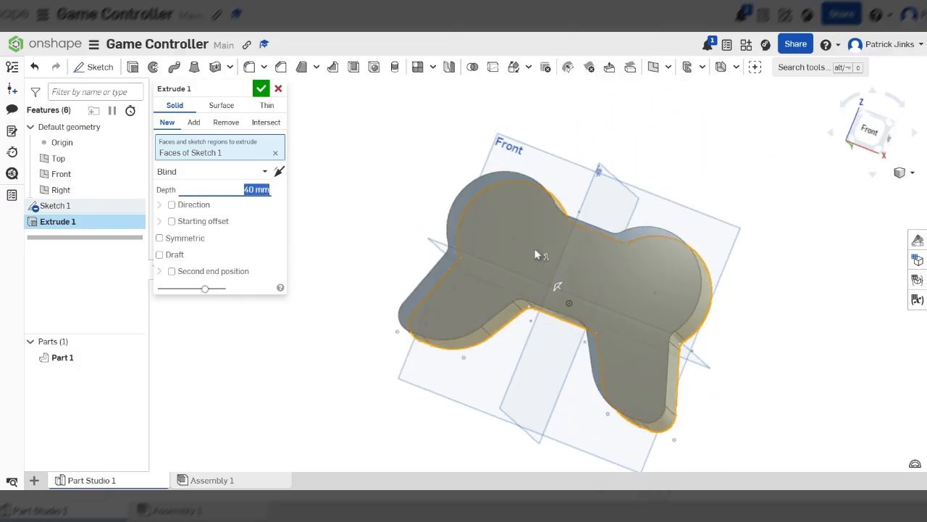
left_click(261, 88)
Orbit around the extruded body and view it normal to the Right plane
scroll(463, 239, "down", 3)
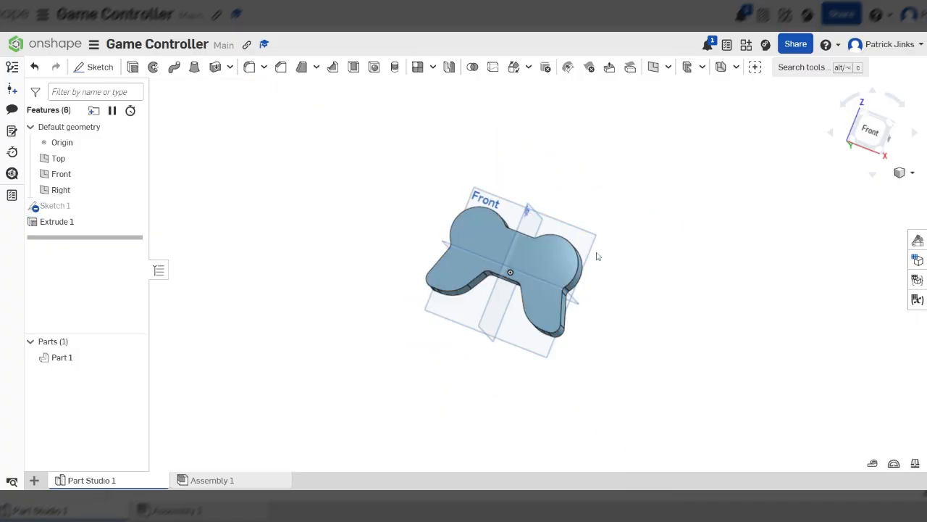
right_click_drag(506, 321, 464, 392)
scroll(501, 259, "up", 3)
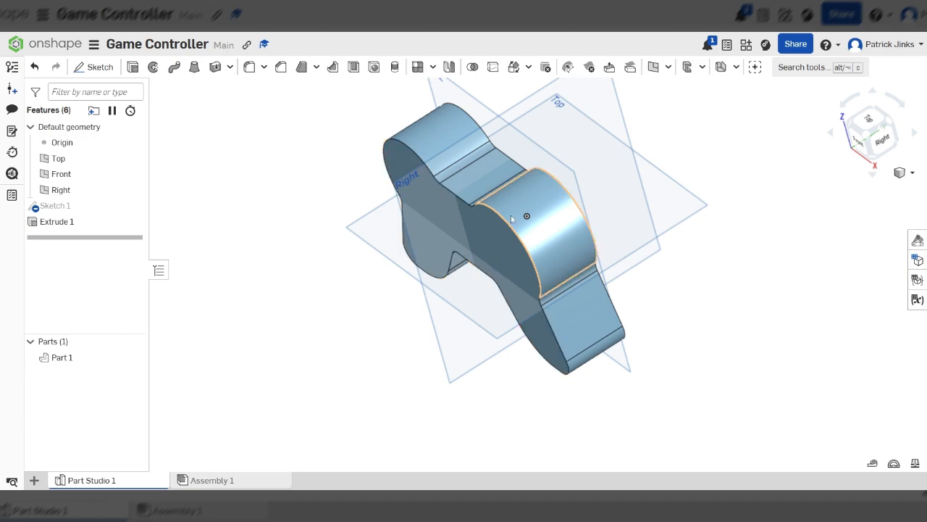
scroll(707, 283, "down", 3)
right_click_drag(692, 309, 686, 183)
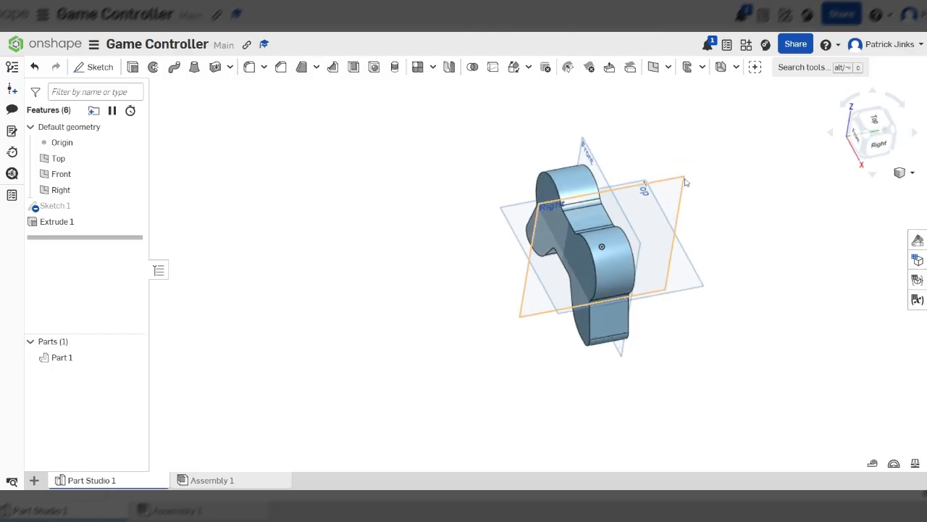
left_click(667, 194)
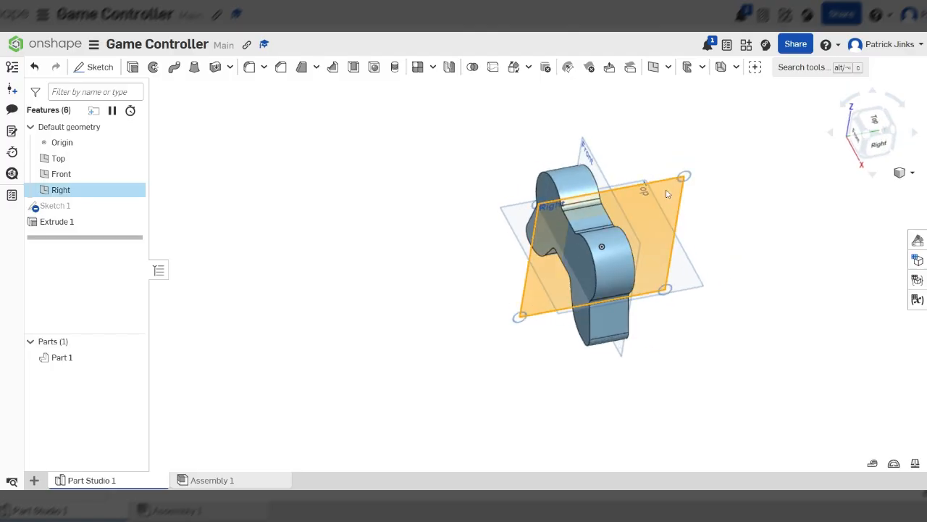
key("n")
scroll(492, 265, "up", 5)
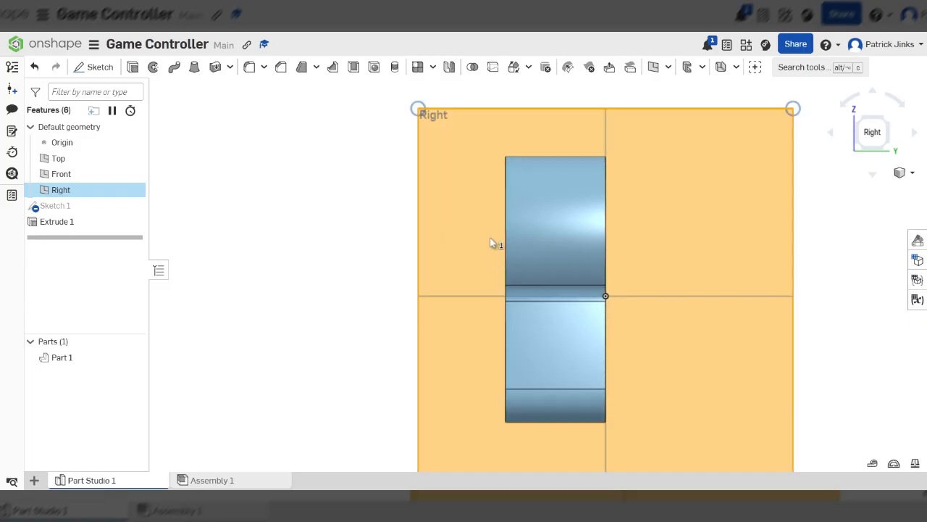
scroll(492, 261, "down", 5)
left_click(702, 193)
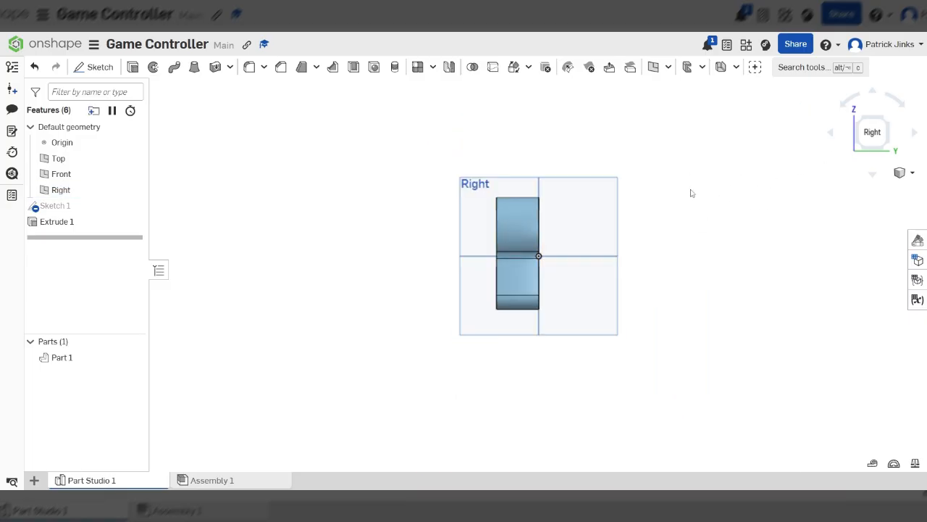
Start a new sketch on the Right plane
key("shift+7")
left_click(550, 164)
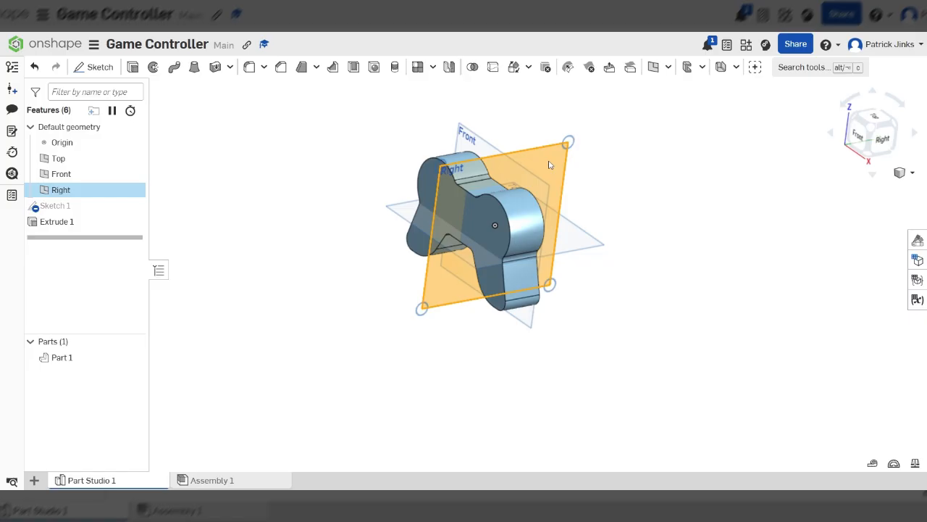
key("n")
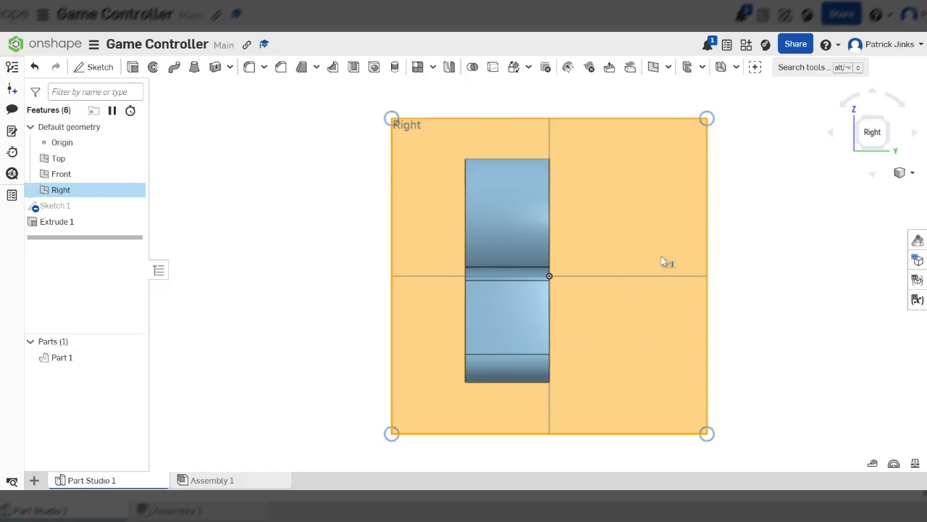
left_click(331, 132)
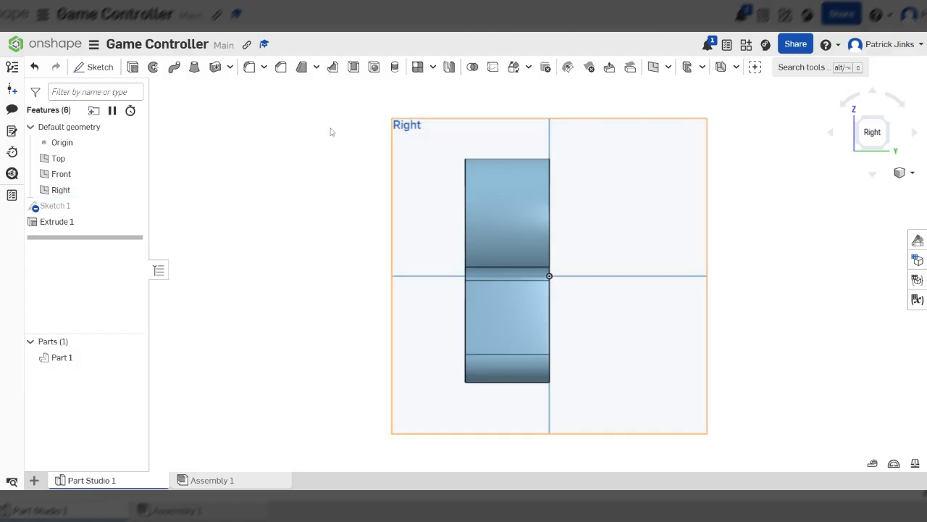
left_click(94, 67)
left_click(428, 145)
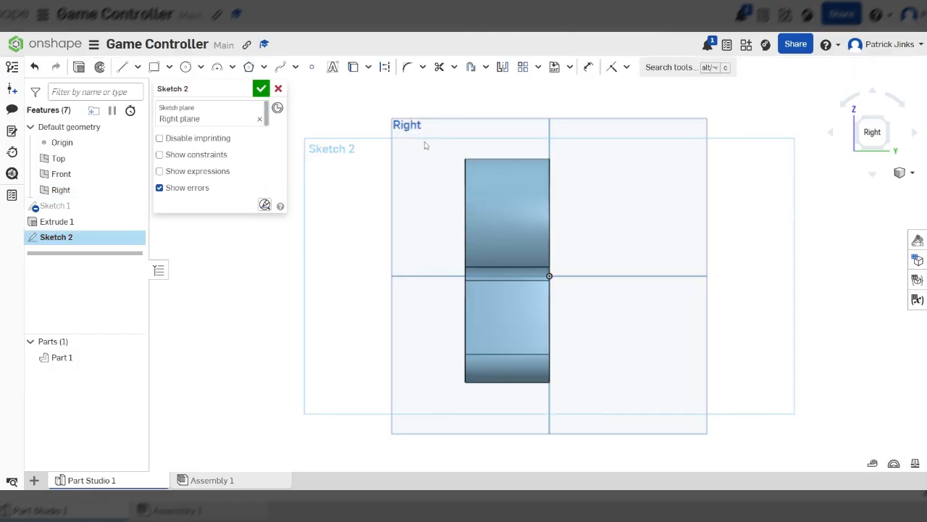
Draw a closed spline over the body's side profile, curving from the top down to the bottom and back
left_click(281, 66)
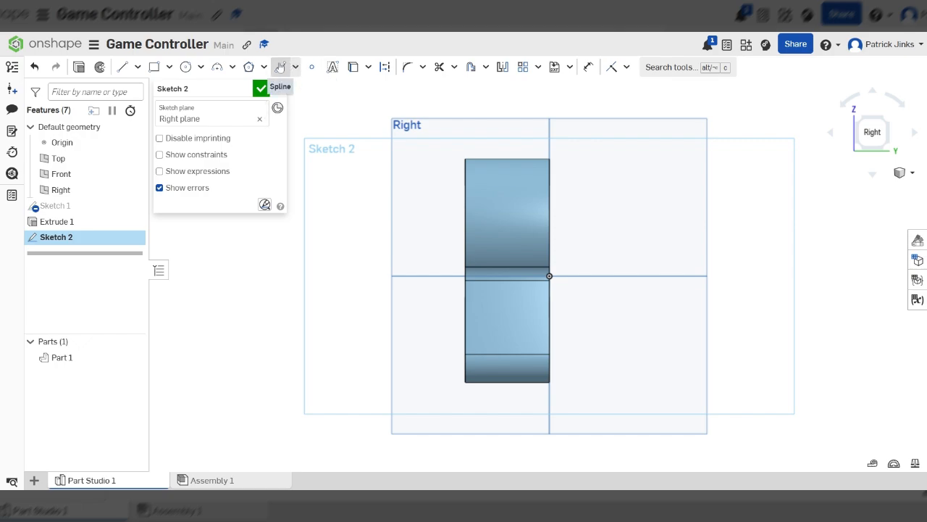
scroll(518, 354, "up", 3)
scroll(505, 240, "down", 3)
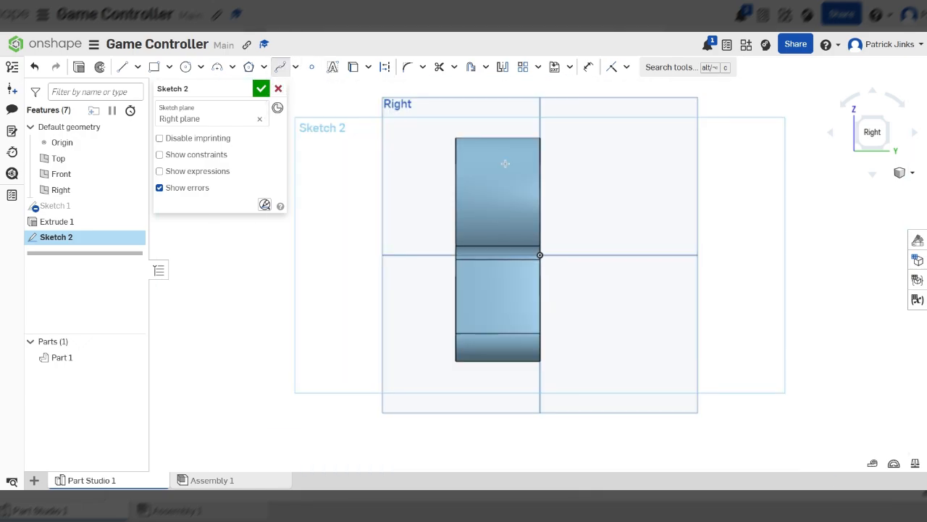
scroll(502, 159, "up", 4)
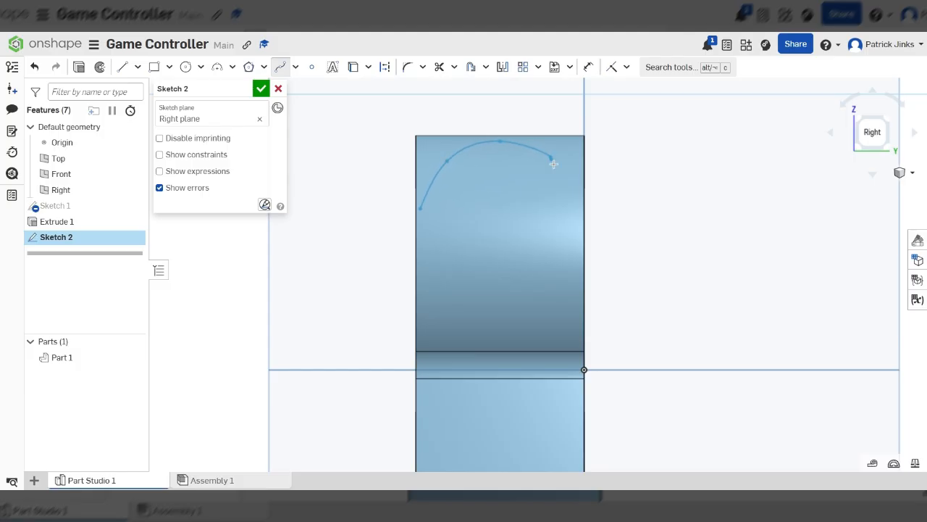
left_click(577, 200)
scroll(536, 217, "down", 5)
scroll(548, 249, "up", 3)
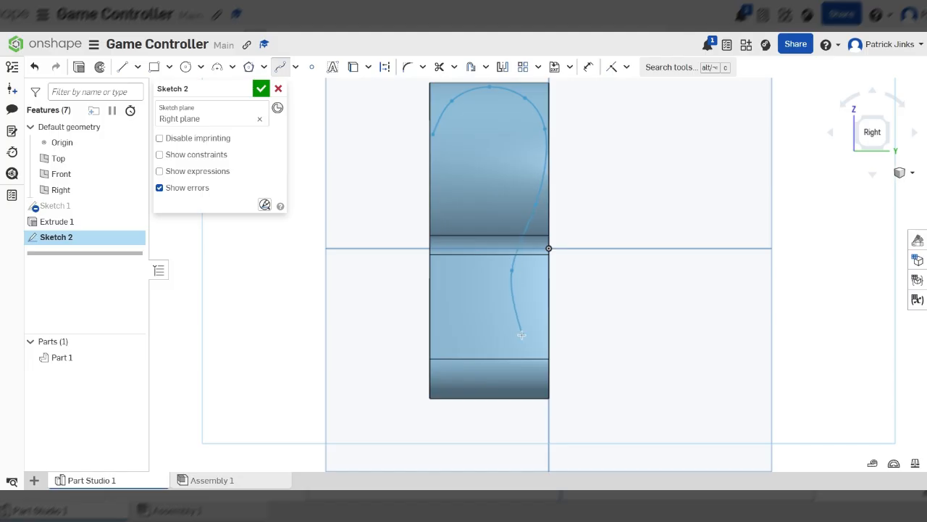
scroll(521, 335, "up", 3)
scroll(539, 356, "down", 3)
scroll(435, 253, "up", 3)
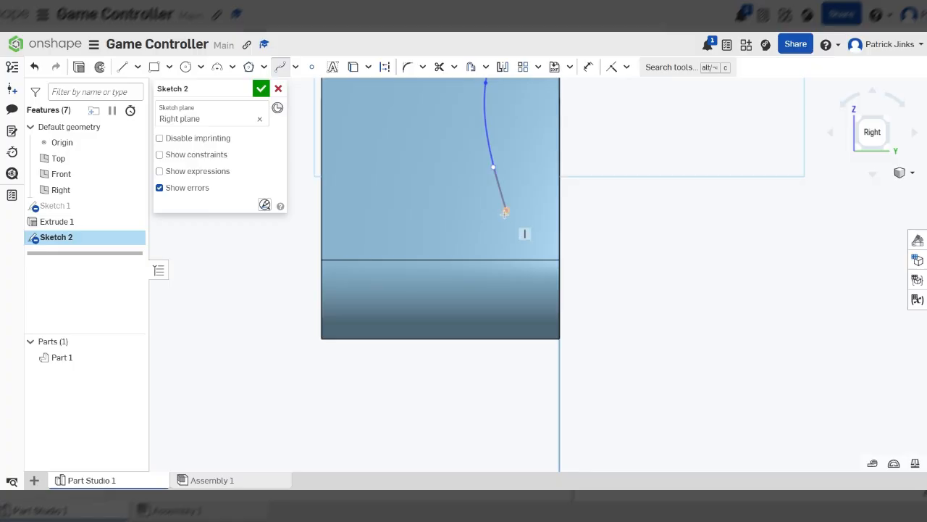
left_click(506, 210)
left_click(544, 274)
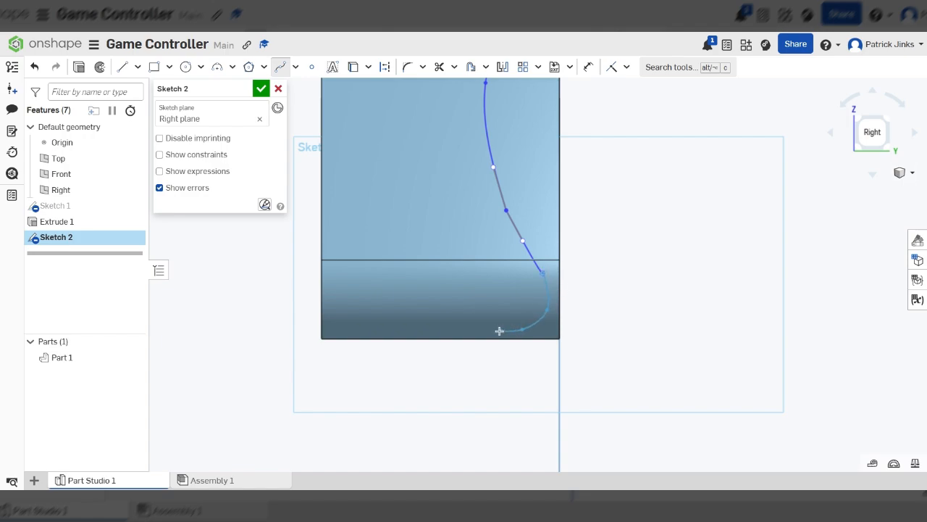
scroll(424, 283, "down", 3)
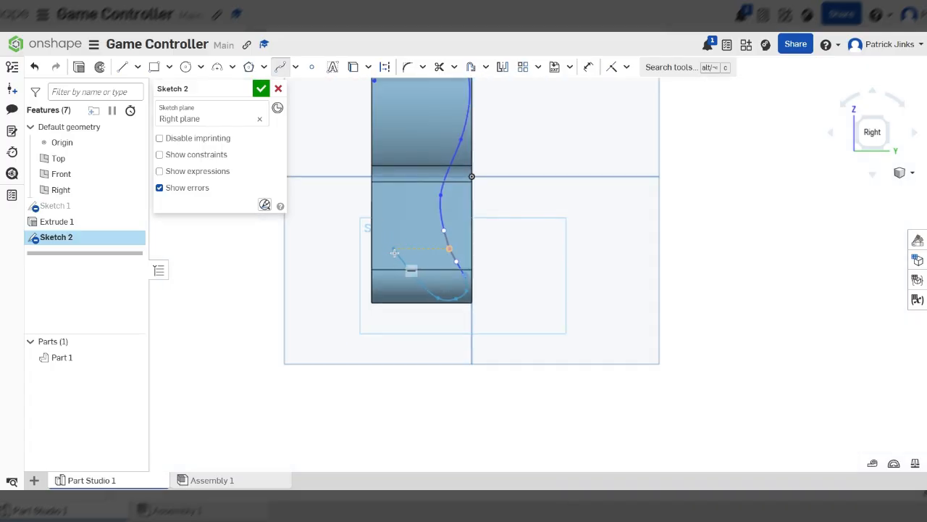
left_click(397, 250)
scroll(394, 283, "down", 4)
scroll(396, 162, "up", 6)
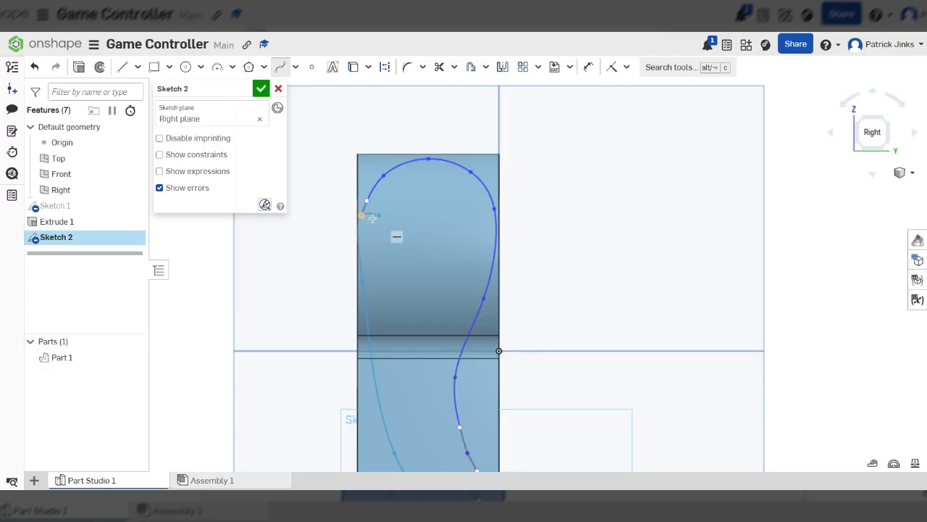
left_click(361, 216)
scroll(507, 241, "down", 4)
scroll(514, 326, "up", 2)
scroll(503, 334, "down", 1)
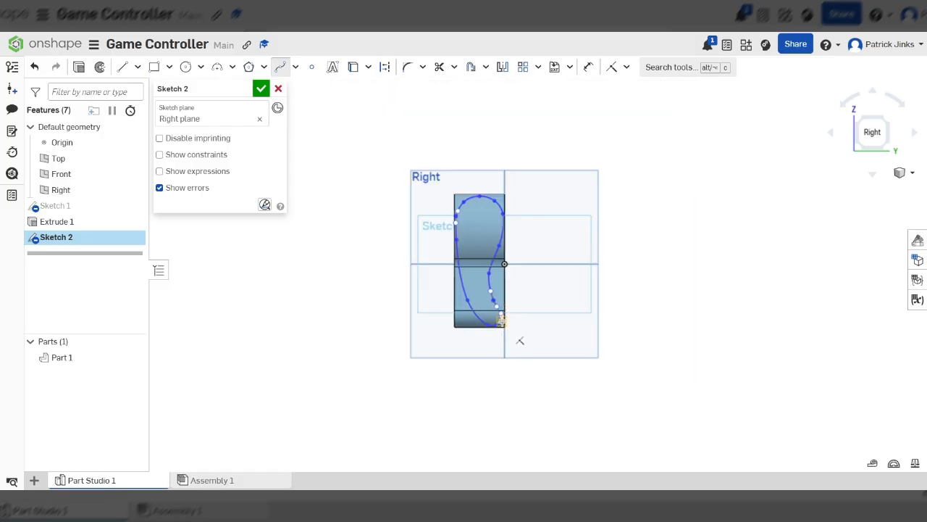
Trim away the left-side segment of the side-profile spline with the Trim tool
scroll(519, 337, "up", 6)
scroll(542, 221, "up", 6)
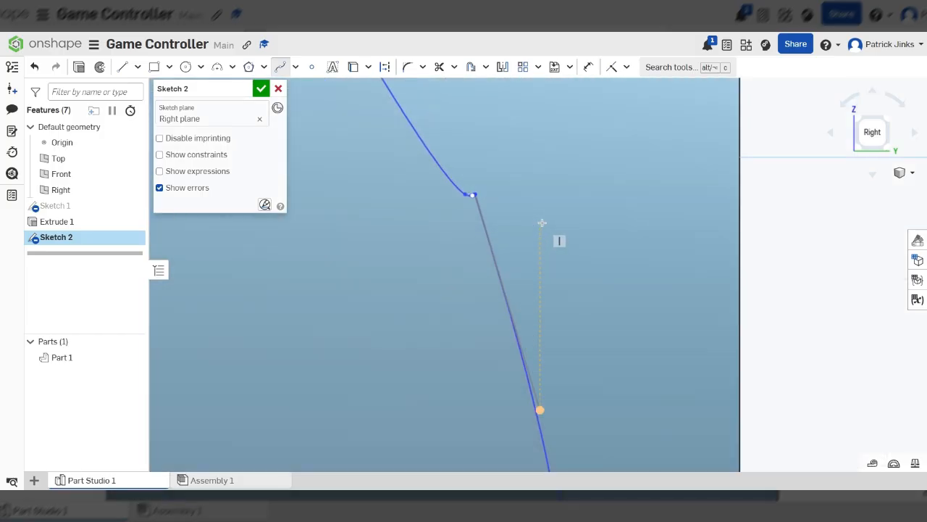
scroll(434, 137, "down", 5)
left_click(439, 67)
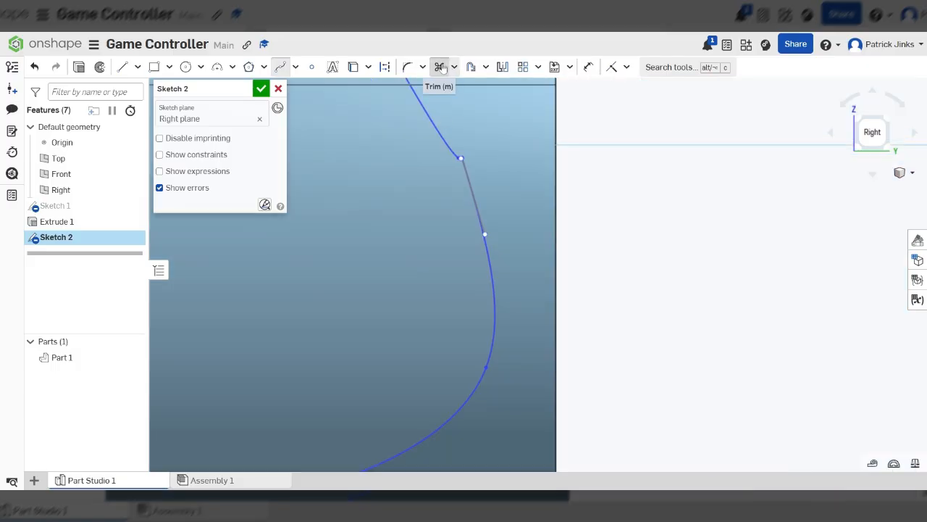
scroll(481, 169, "up", 5)
scroll(476, 314, "down", 4)
scroll(493, 202, "up", 5)
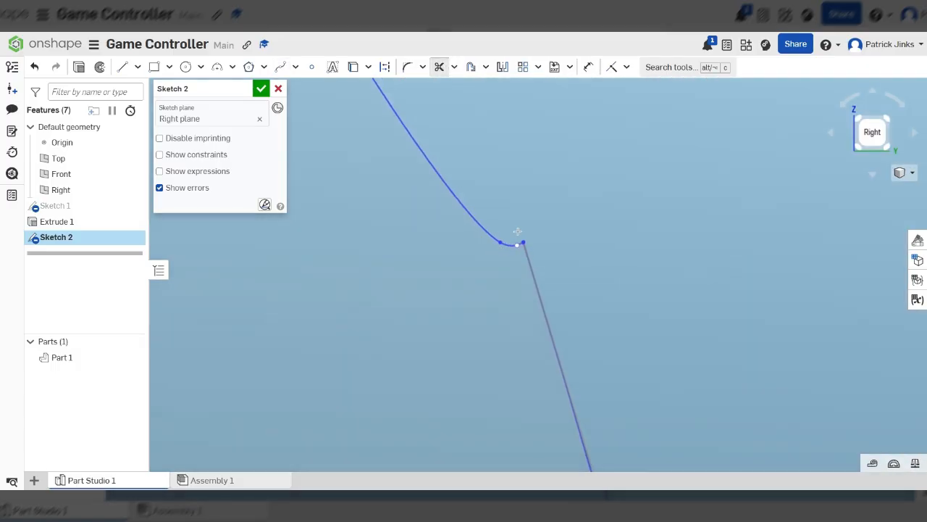
mouse_move(491, 285)
left_mouse_down()
mouse_move(575, 290)
mouse_move(572, 284)
left_mouse_up()
scroll(573, 281, "down", 5)
scroll(580, 283, "down", 4)
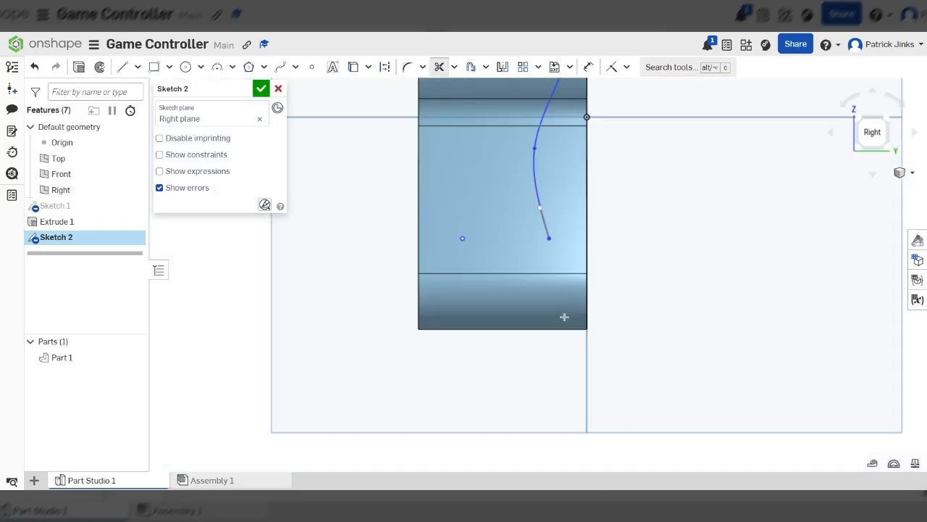
scroll(473, 123, "up", 6)
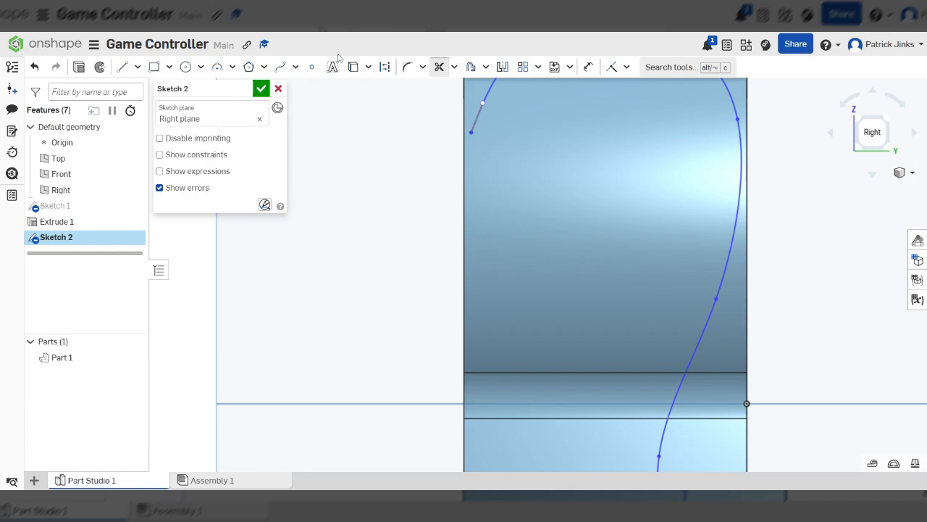
Redraw the left side of the profile with a new spline from the upper-left point down to the lower end, closing the loop
left_click(280, 67)
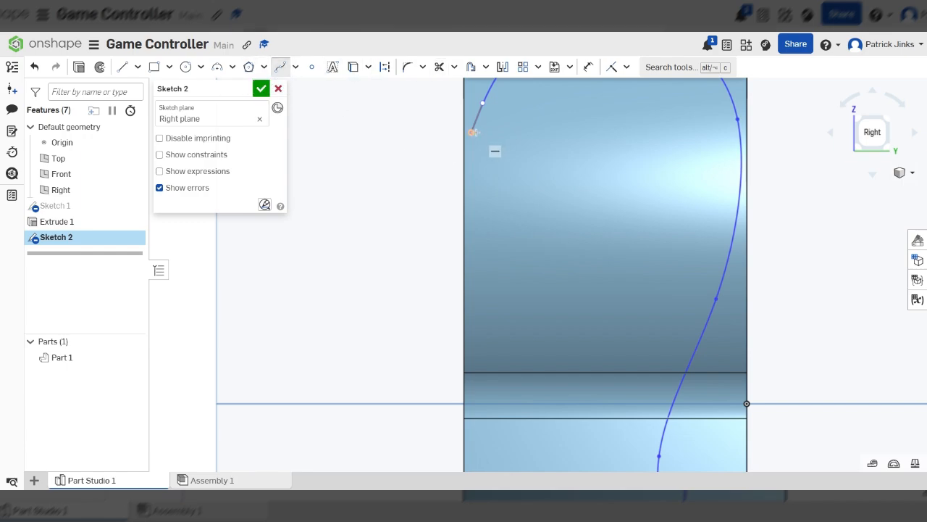
scroll(481, 136, "down", 3)
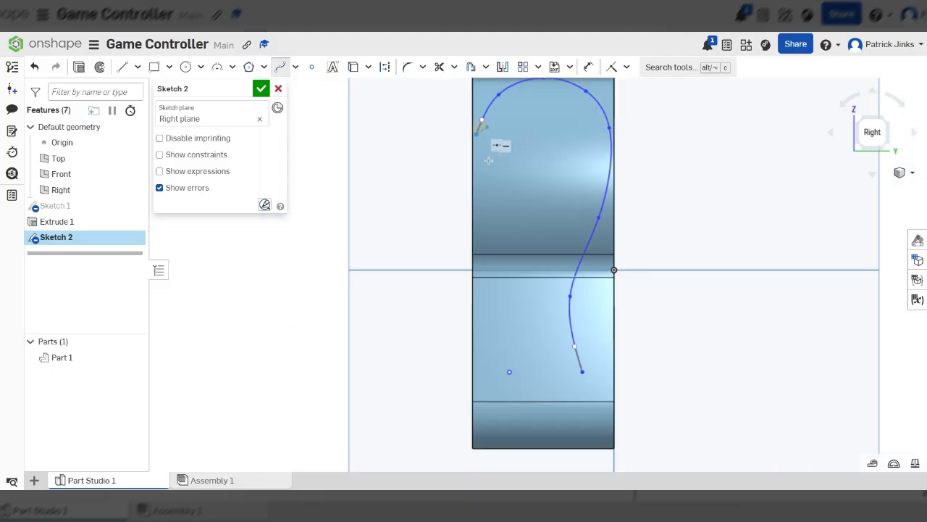
left_click(475, 225)
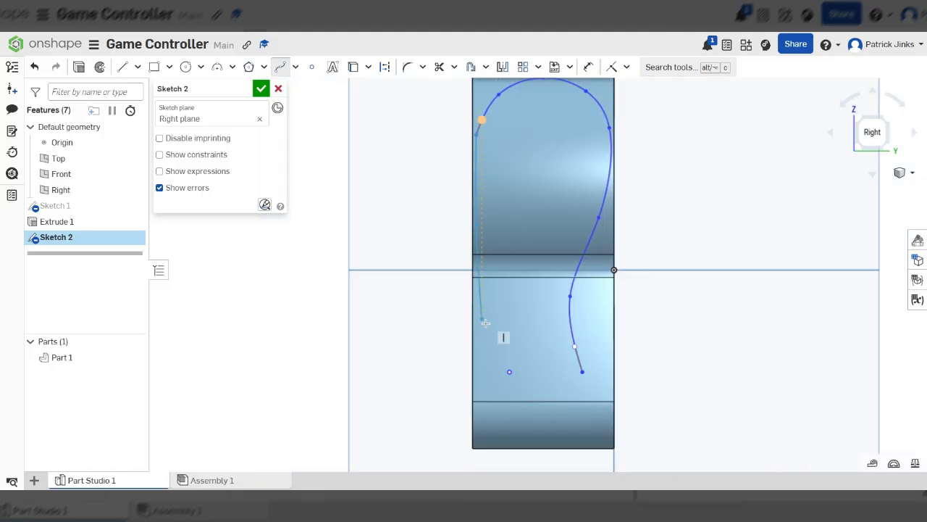
left_click(518, 366)
left_click(581, 372)
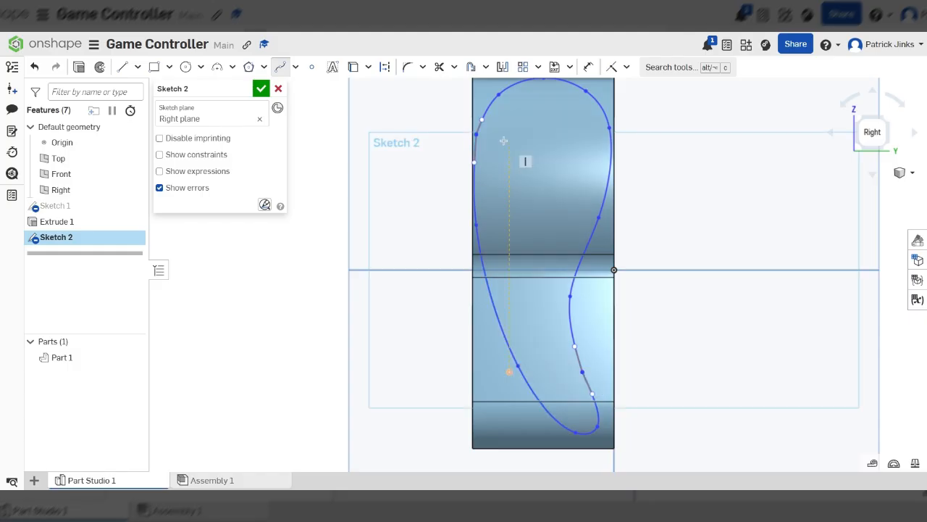
Fillet the sharp corner on the upper-left of the spline profile with a radius of about 9.8 mm
scroll(522, 161, "up", 5)
scroll(540, 253, "up", 3)
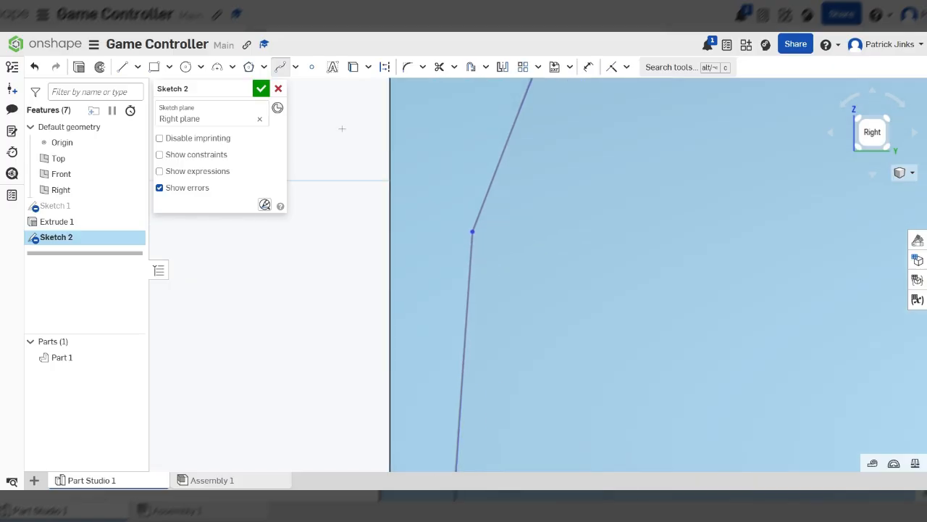
left_click(407, 68)
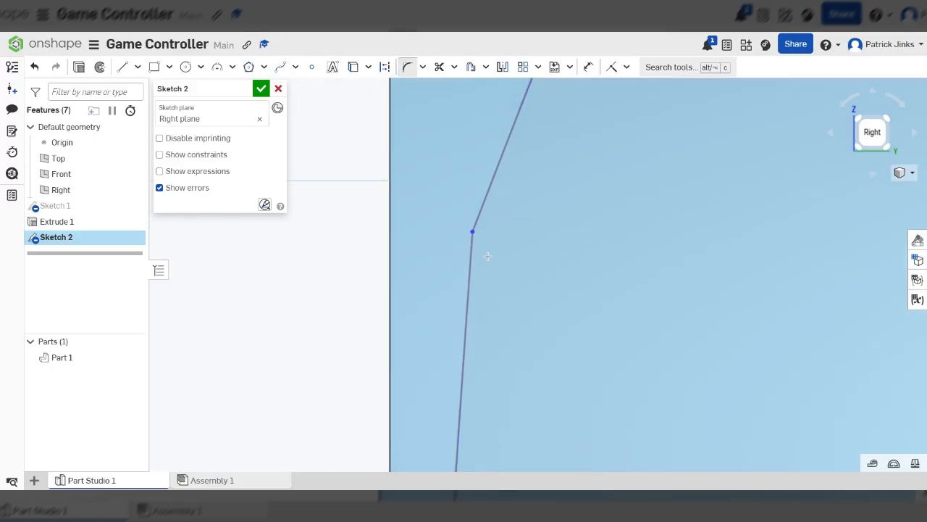
left_click(473, 232)
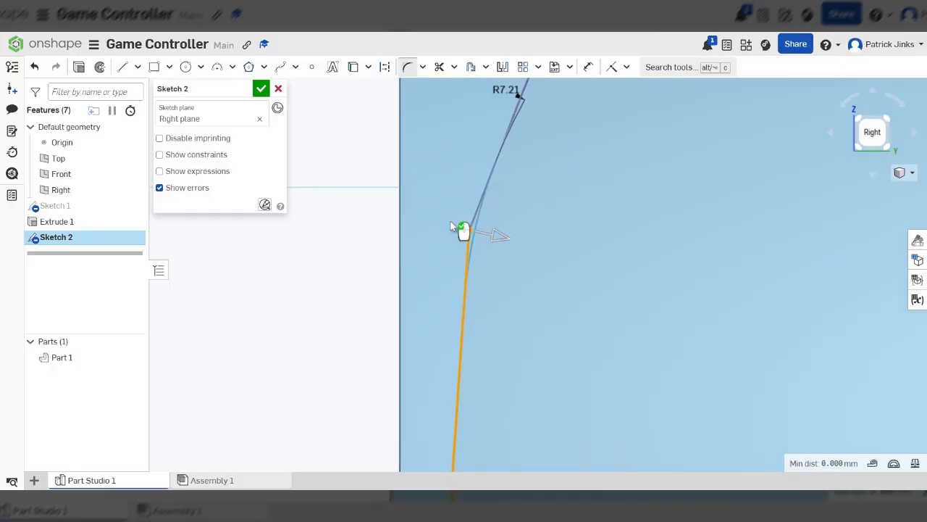
left_click_drag(487, 229, 526, 241)
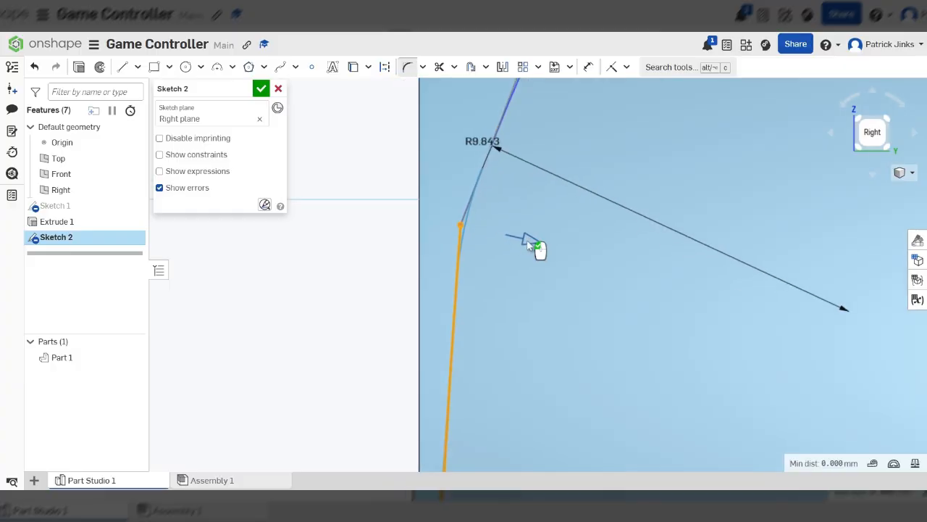
left_click(598, 274)
scroll(433, 220, "down", 1)
scroll(434, 225, "down", 3)
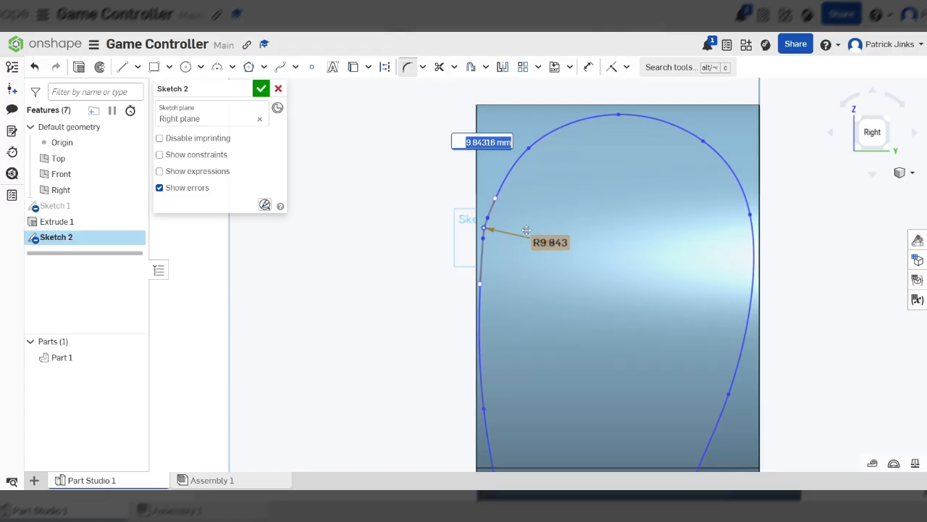
scroll(621, 406, "up", 8)
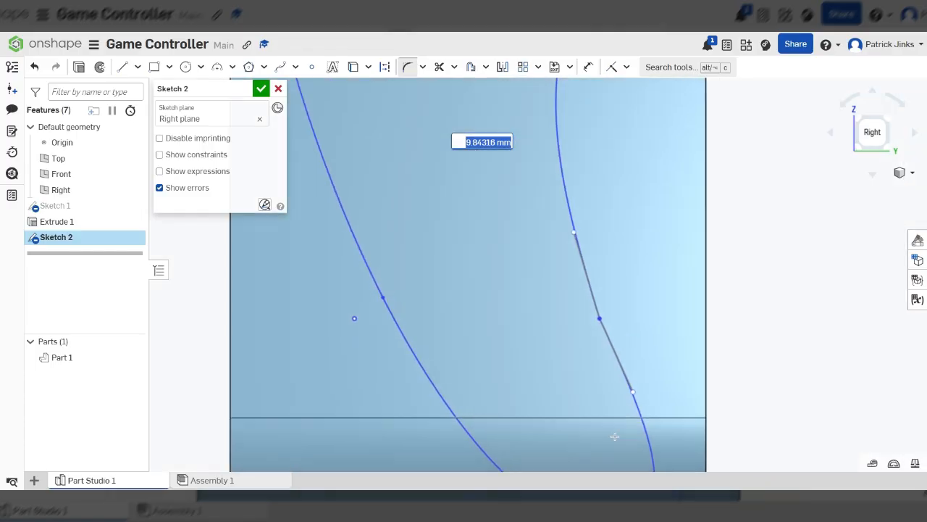
scroll(616, 253, "up", 3)
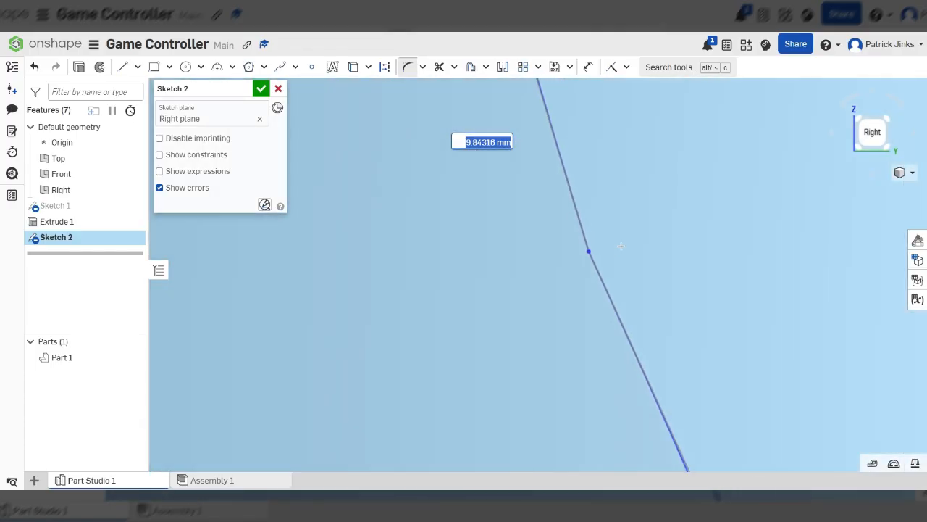
key("Escape")
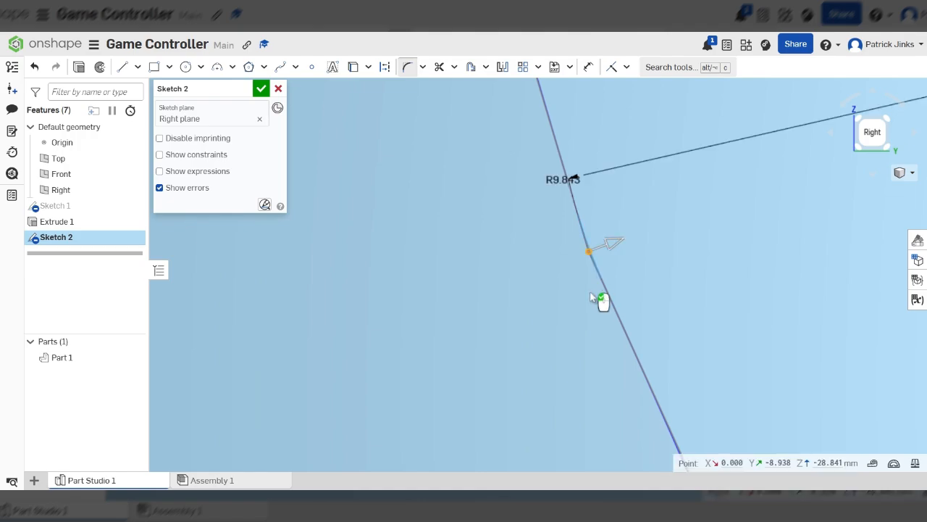
Fillet the kink near the bottom of the profile's right side with a radius of about 52 mm
scroll(579, 275, "down", 8)
left_click_drag(595, 280, 643, 277)
left_click(679, 315)
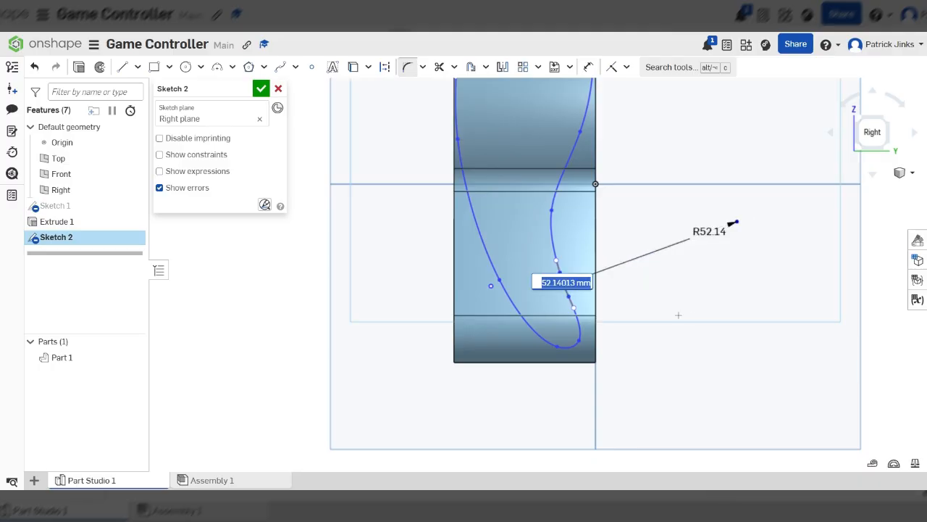
scroll(650, 355, "down", 5)
key("Escape")
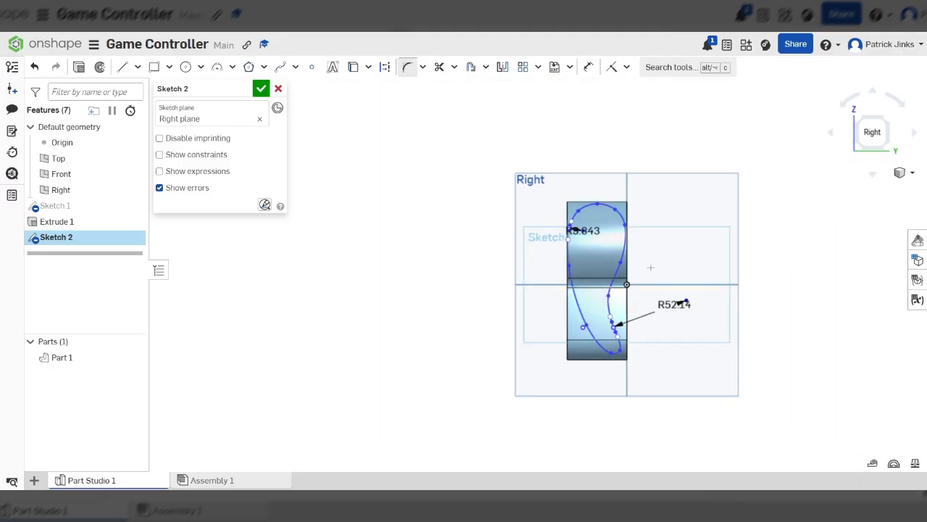
Set the upper fillet's radius to 30 mm, then undo that change
scroll(623, 214, "up", 5)
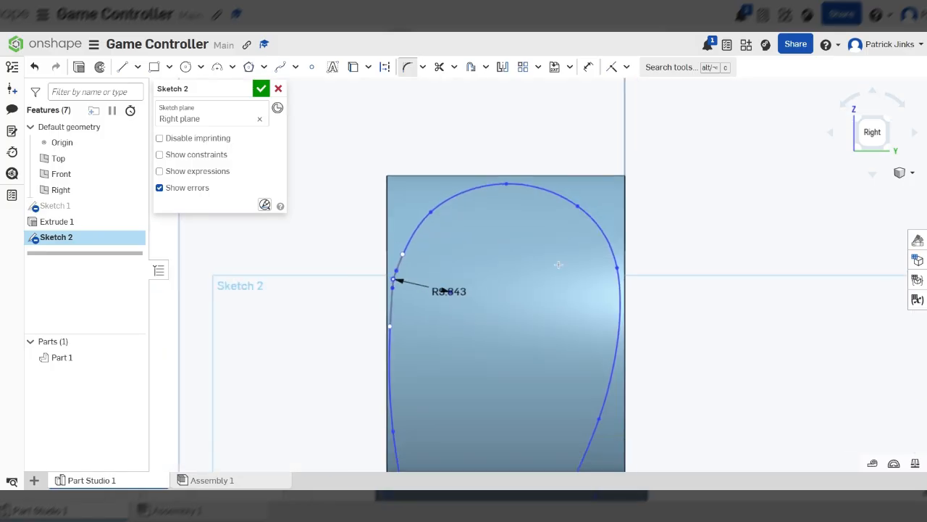
scroll(453, 279, "up", 3)
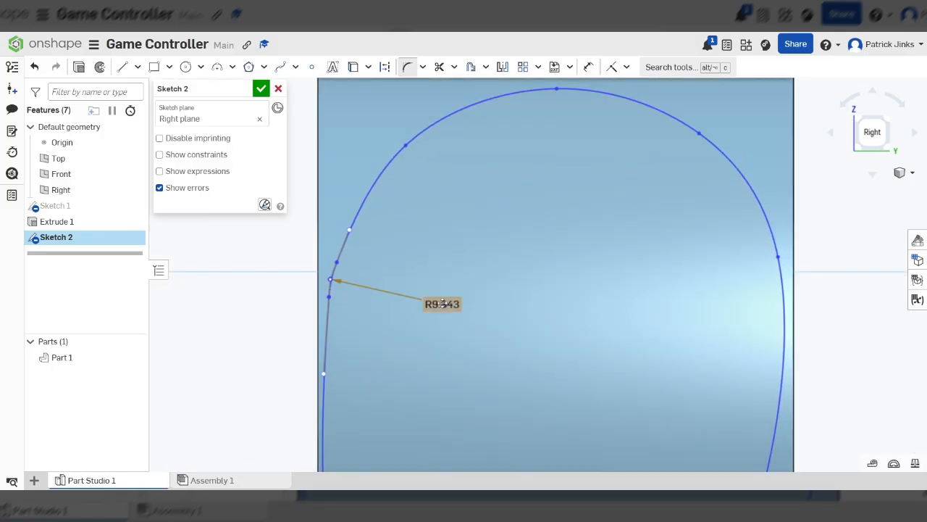
double_click(443, 304)
type("30")
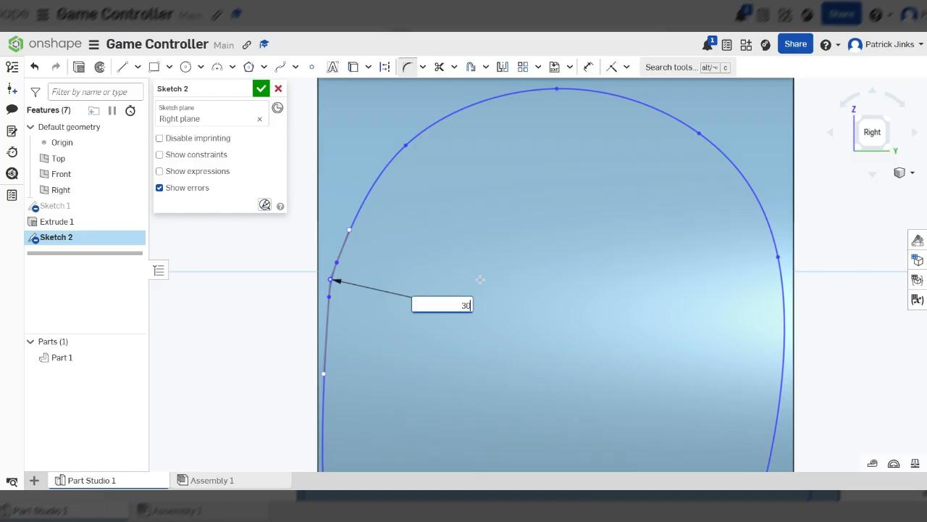
key("Return")
key("ctrl+z")
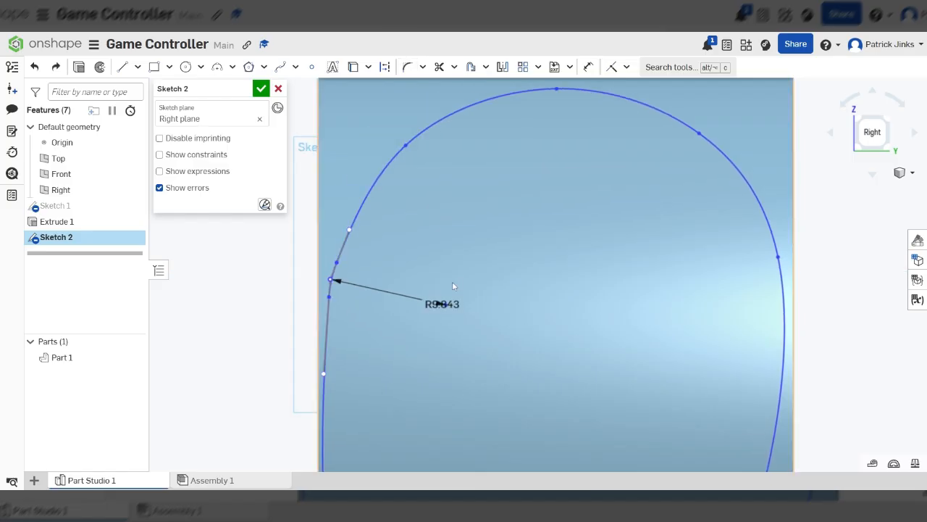
Finish the Right-plane sketch
scroll(452, 297, "down", 10)
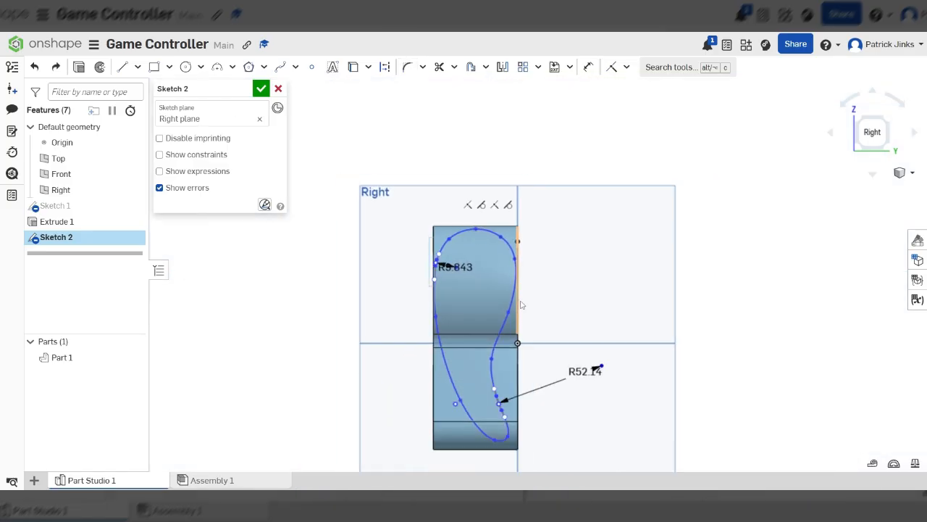
left_click(78, 67)
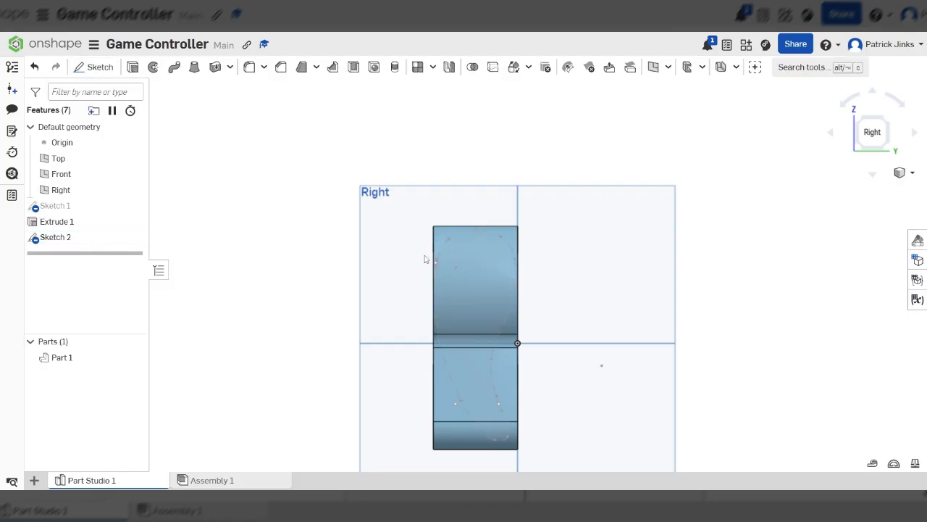
scroll(527, 262, "up", 5)
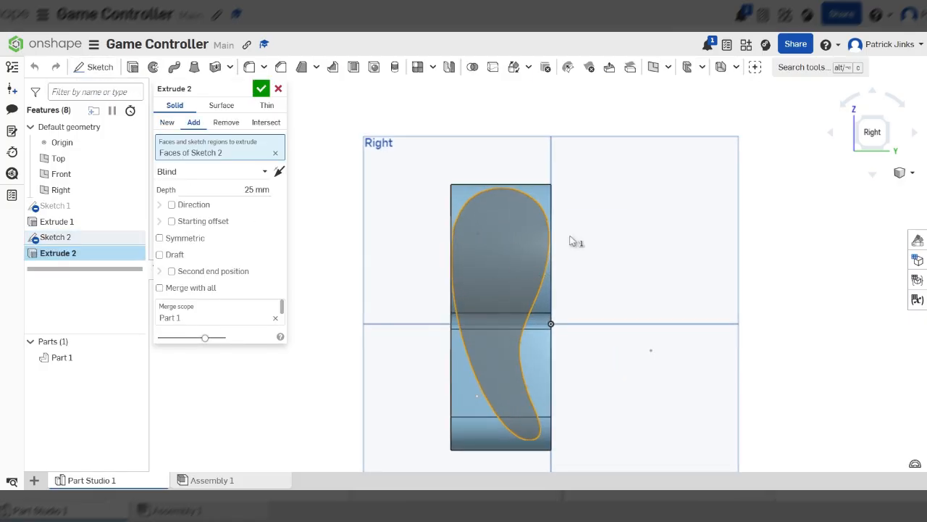
right_click_drag(570, 236, 491, 238)
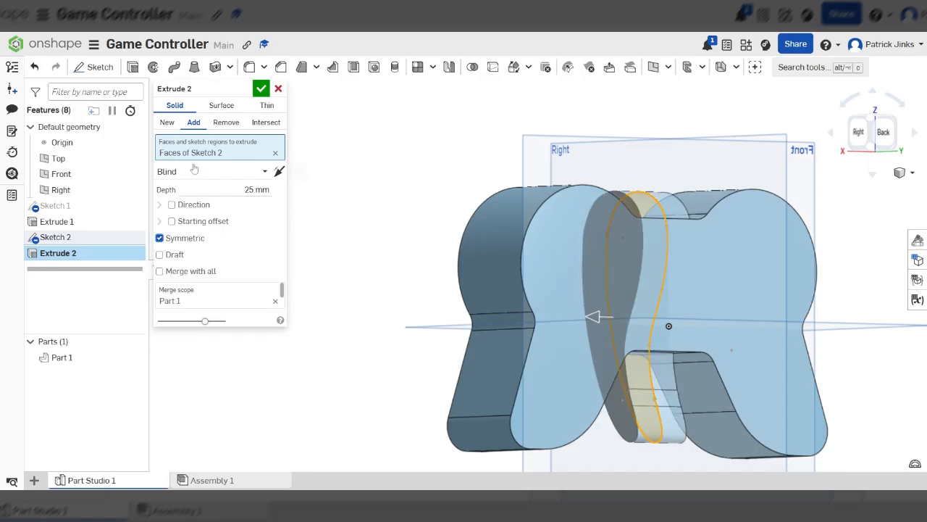
left_click(225, 122)
scroll(601, 337, "down", 3)
left_click_drag(582, 329, 433, 331)
right_click_drag(563, 350, 635, 362)
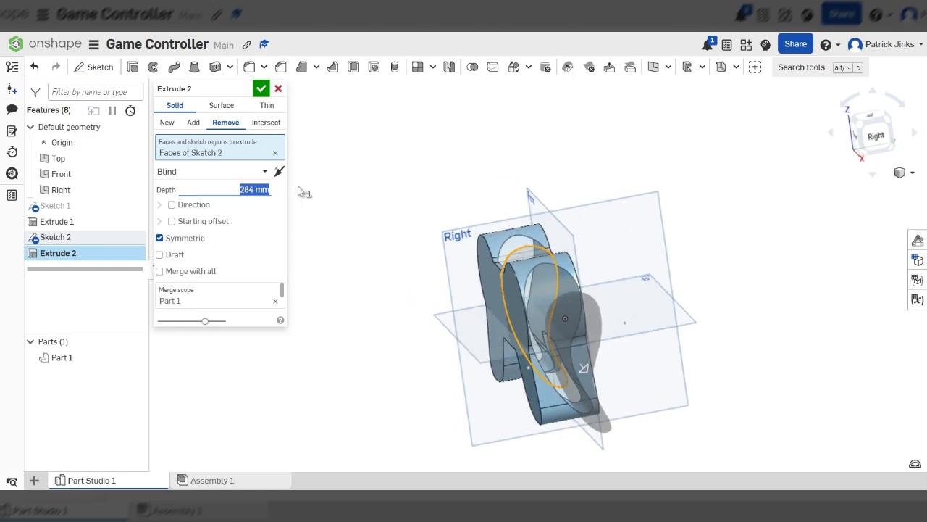
left_click(278, 89)
Reopen the Right-plane sketch for editing and view it normal to the sketch plane
right_click_drag(708, 396, 302, 321)
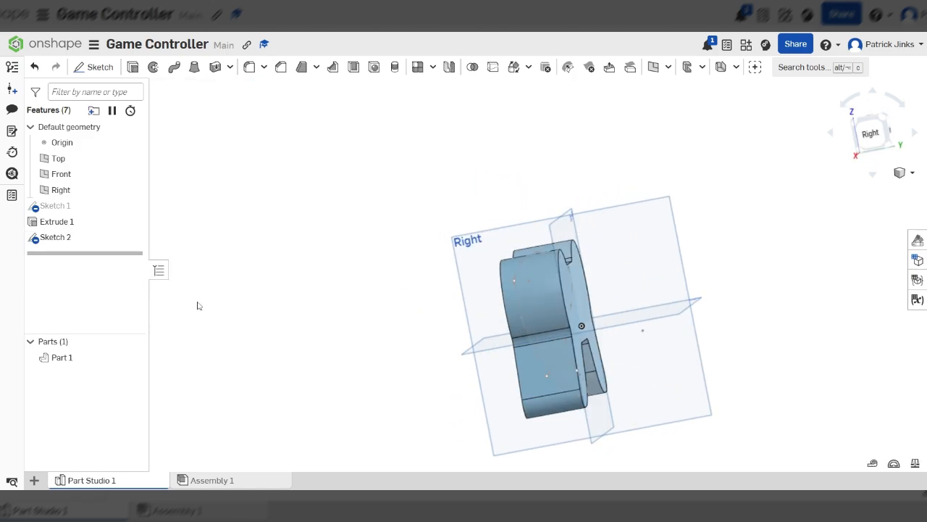
double_click(55, 237)
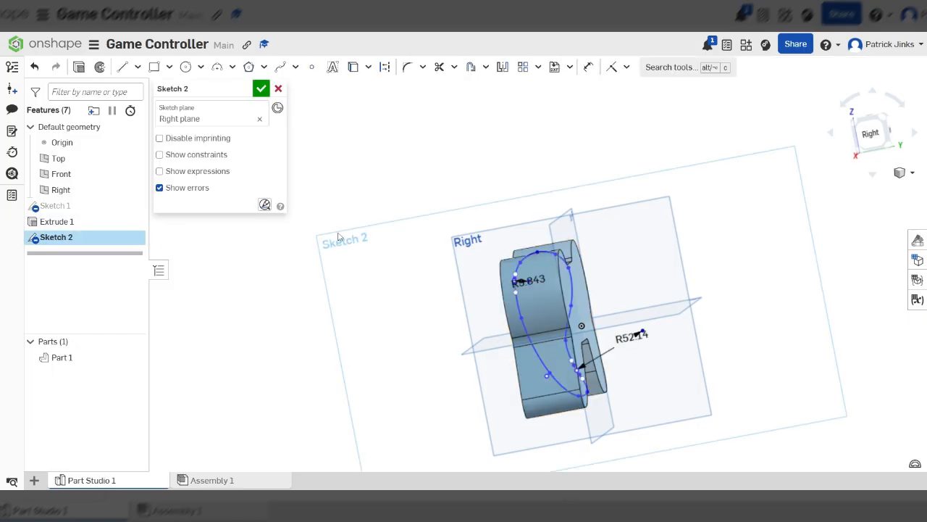
key("n")
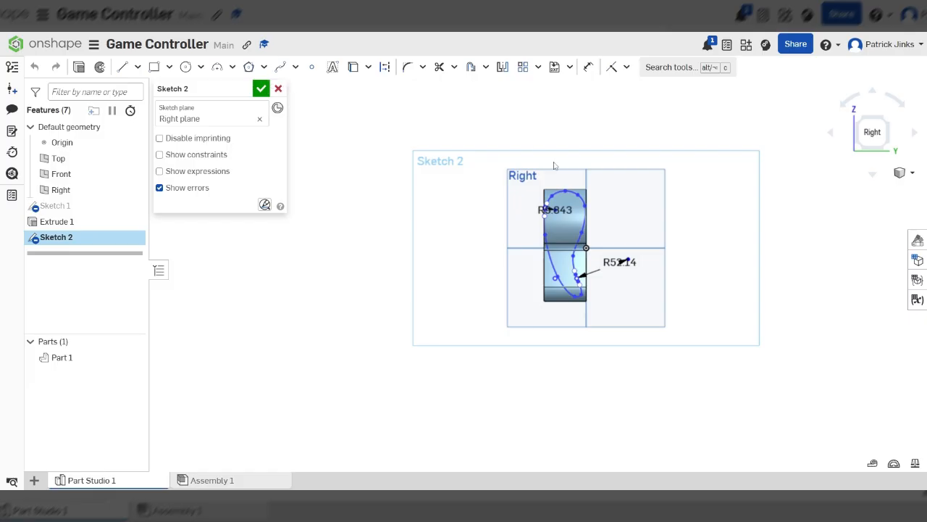
Draw a rectangle about 129 by 185 mm enclosing the spline profile in the Right-plane sketch
left_click(153, 67)
left_click(505, 149)
scroll(584, 208, "up", 5)
scroll(588, 214, "down", 3)
scroll(500, 144, "up", 2)
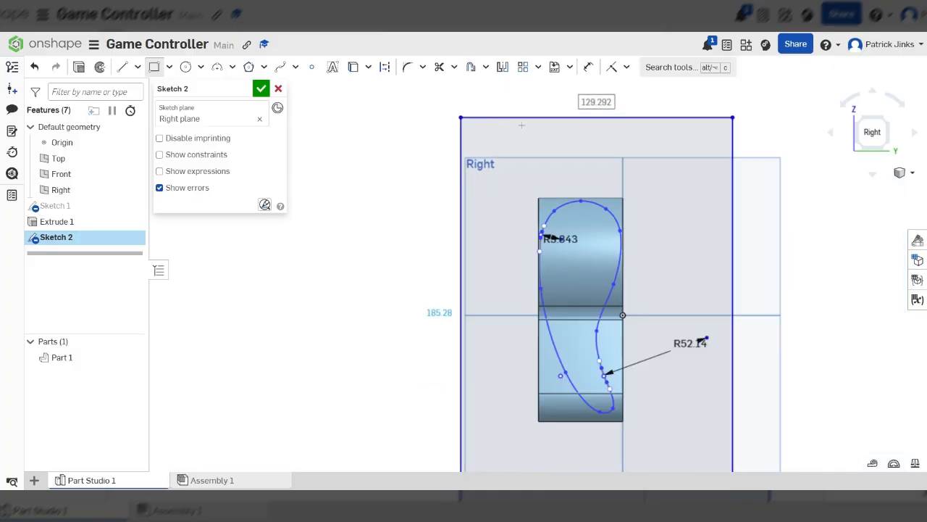
right_click_drag(596, 225, 507, 215)
scroll(612, 409, "up", 4)
scroll(605, 427, "up", 3)
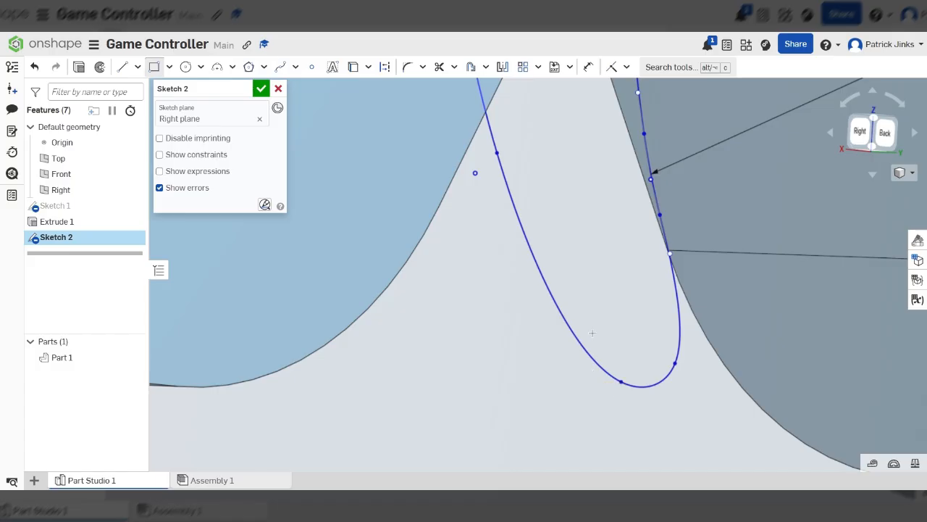
scroll(614, 236, "down", 8)
right_click_drag(614, 236, 666, 244)
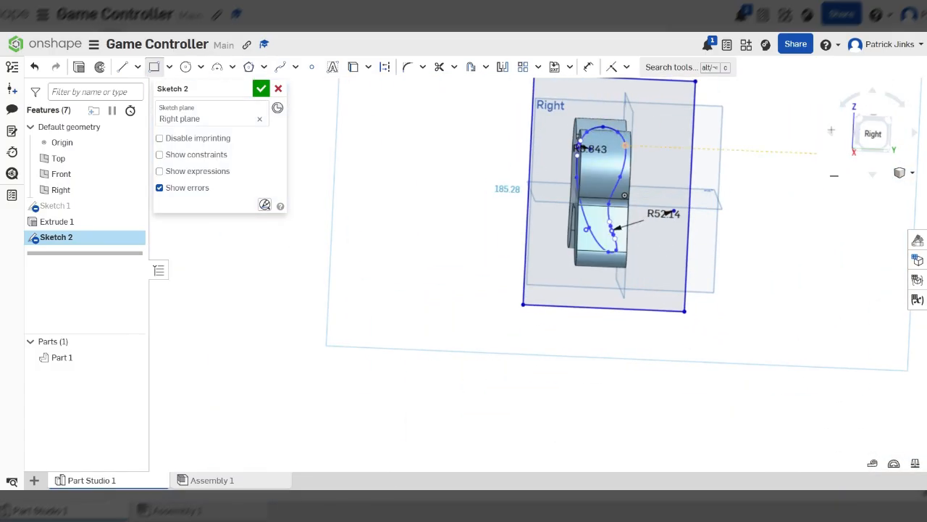
left_click(873, 134)
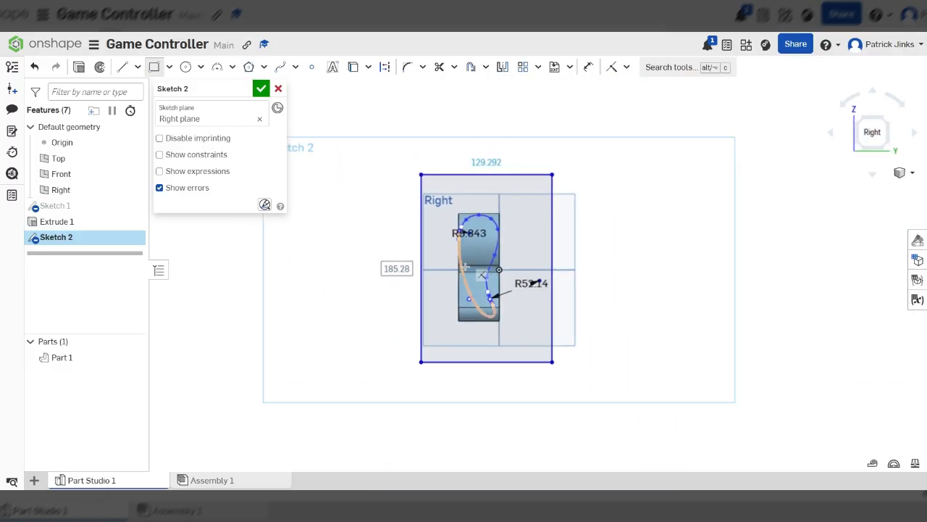
scroll(463, 255, "up", 3)
scroll(513, 156, "down", 2)
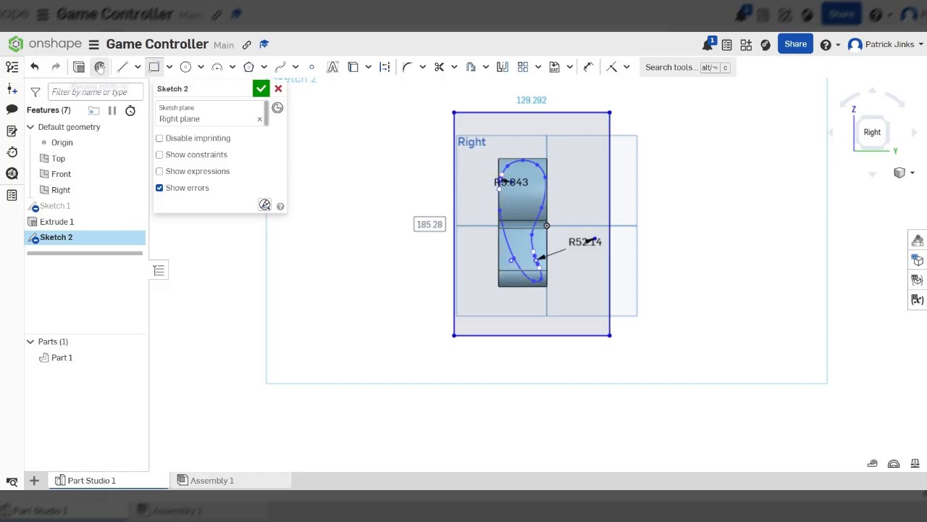
Extrude the region between the rectangle and the spline as a symmetric Remove cut through the controller body
left_click(79, 66)
left_click(194, 123)
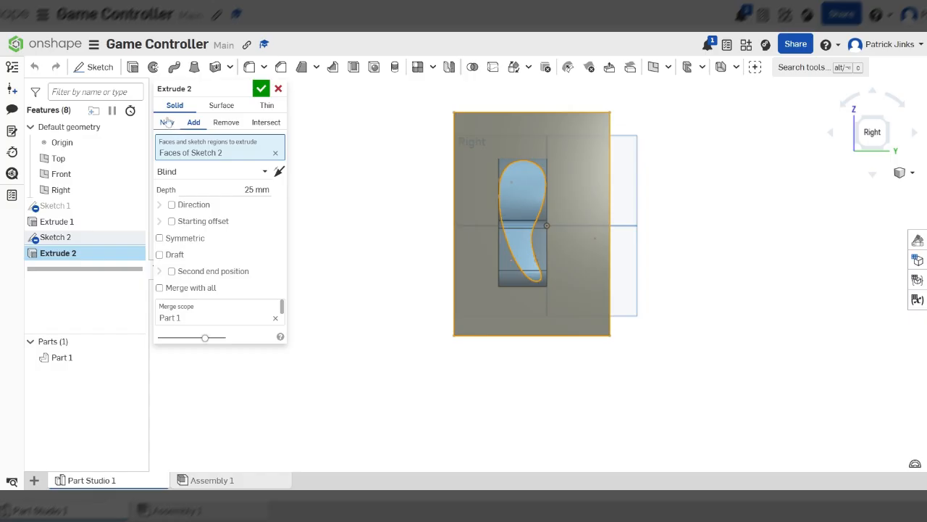
right_click_drag(491, 169, 449, 170)
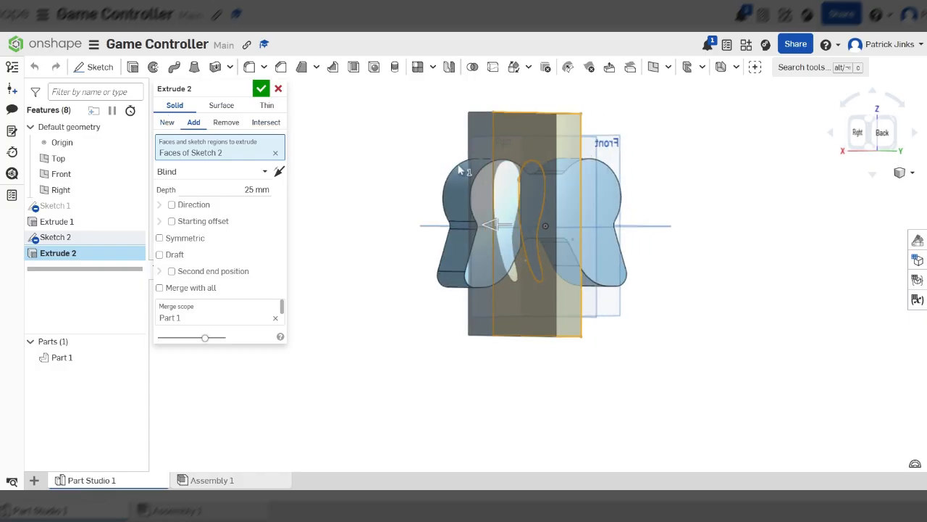
scroll(532, 283, "up", 8)
mouse_move(516, 284)
right_mouse_down()
mouse_move(550, 279)
mouse_move(527, 278)
right_mouse_up()
scroll(528, 278, "down", 8)
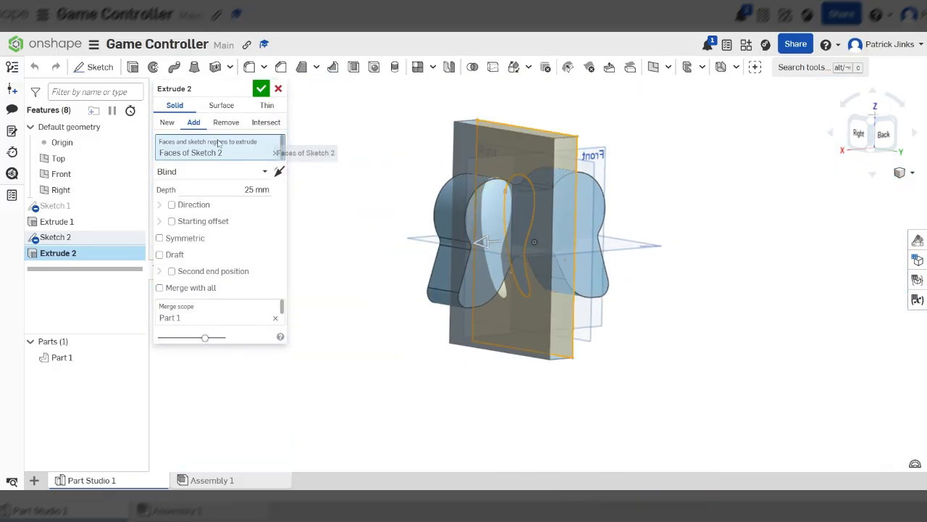
left_click(225, 122)
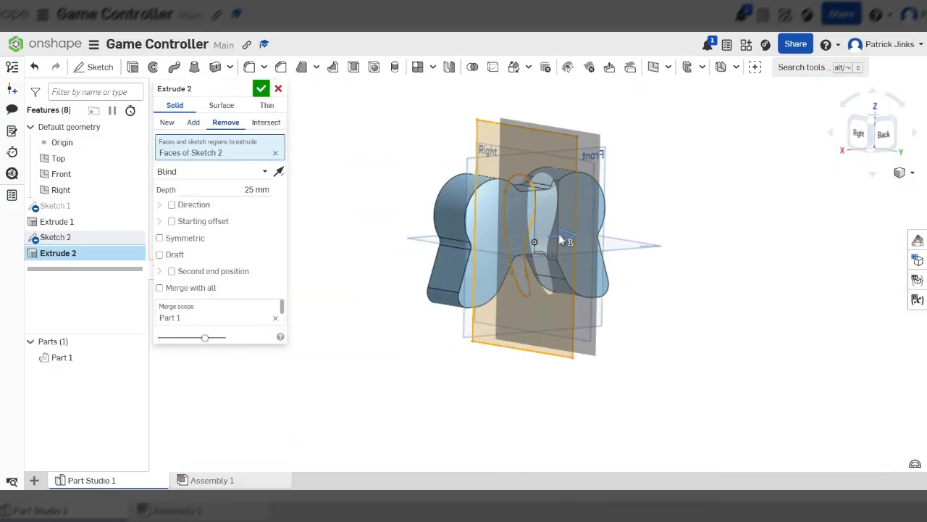
left_click(187, 241)
right_click_drag(673, 252, 646, 255)
left_click_drag(576, 239, 692, 238)
left_click(262, 89)
right_click_drag(440, 205, 544, 249)
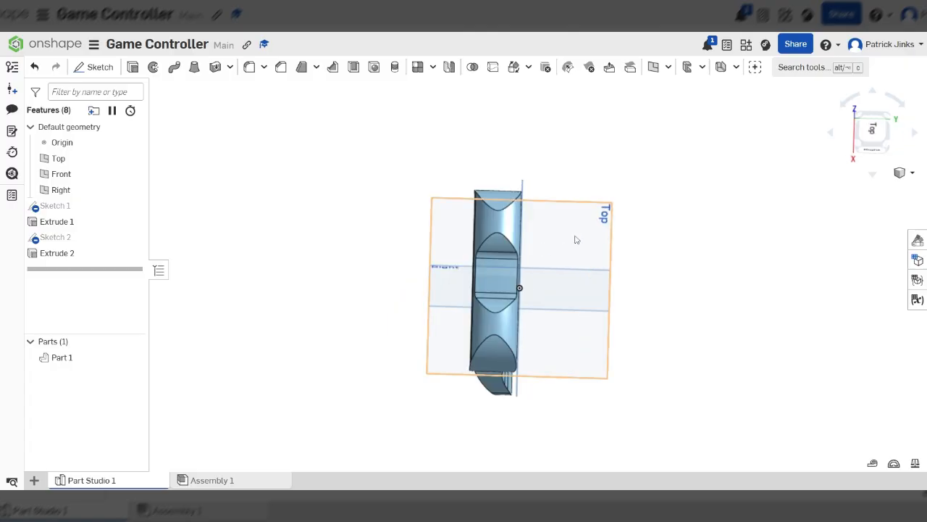
Start a sketch on the Top plane and draw a short horizontal line from the vertical axis along the body's lower edge
left_click(872, 129)
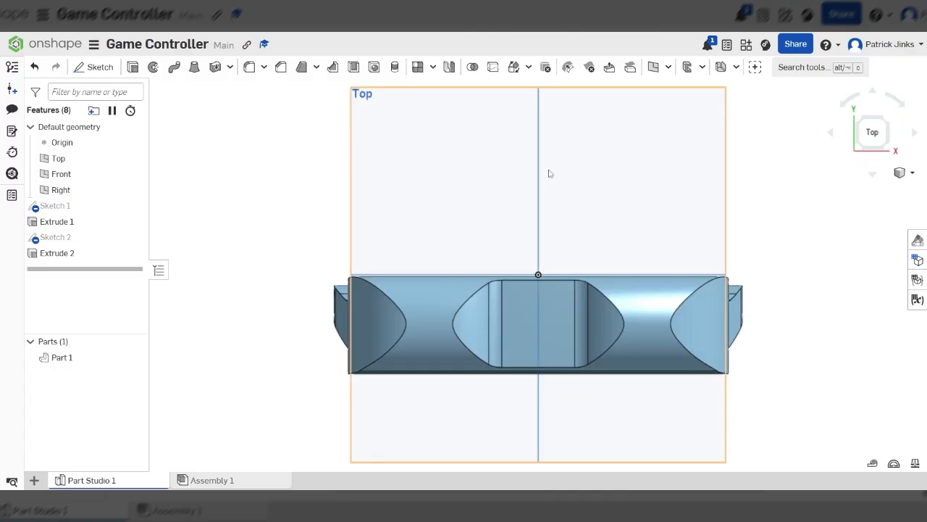
scroll(531, 257, "up", 5)
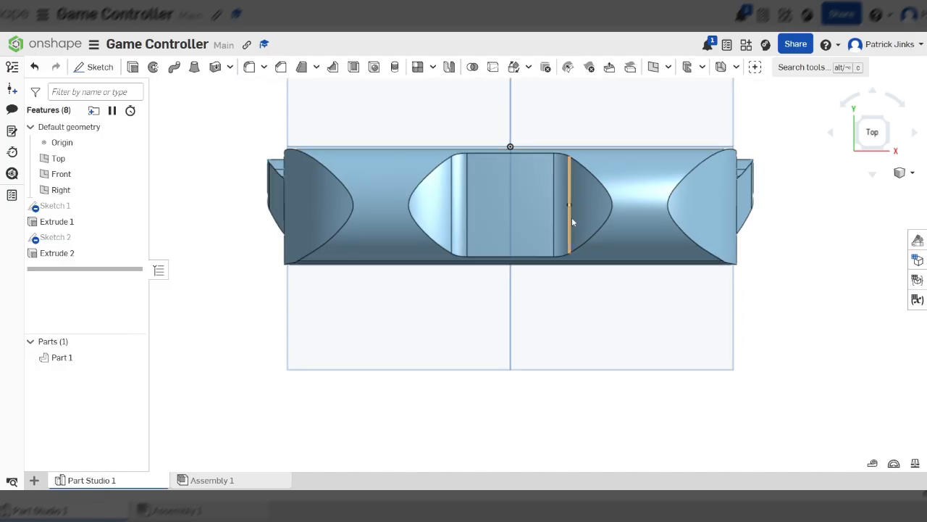
scroll(557, 207, "down", 2)
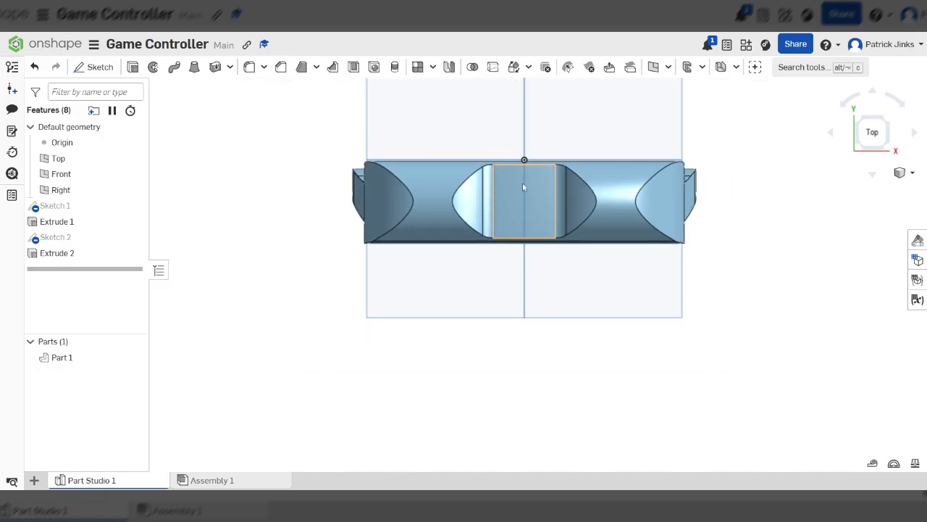
left_click(100, 68)
left_click(428, 118)
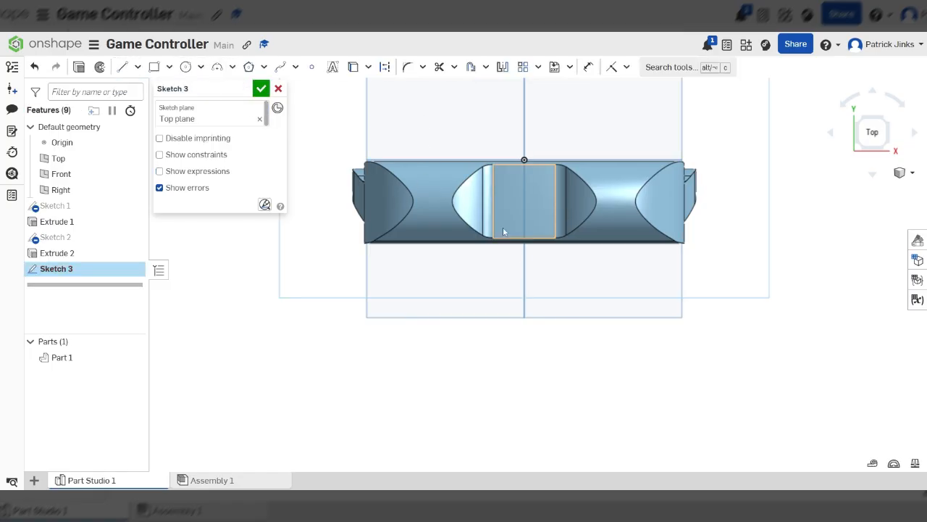
left_click(217, 68)
scroll(580, 228, "up", 6)
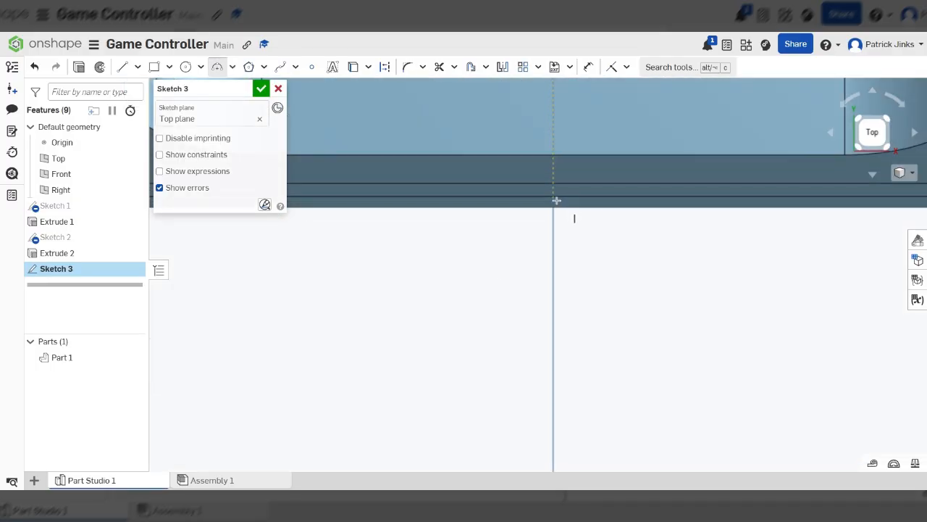
scroll(554, 199, "down", 3)
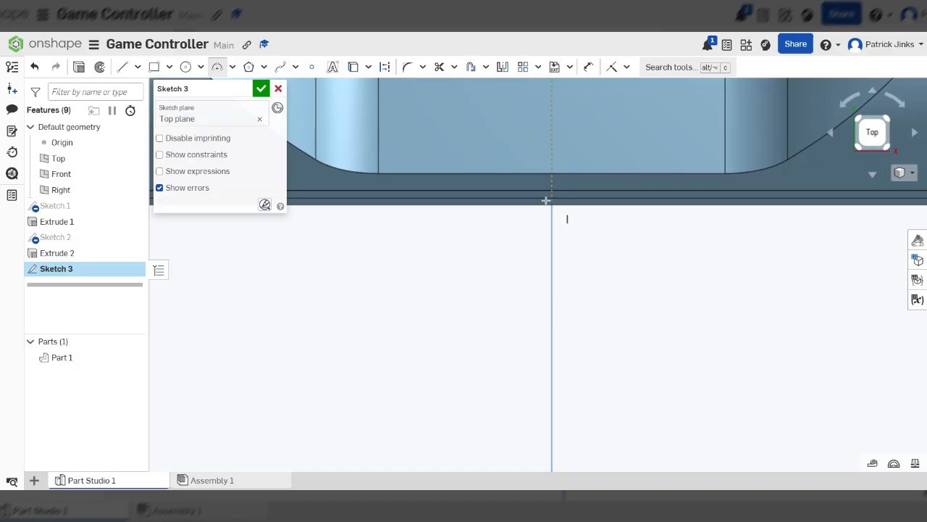
left_click(122, 66)
scroll(501, 205, "up", 3)
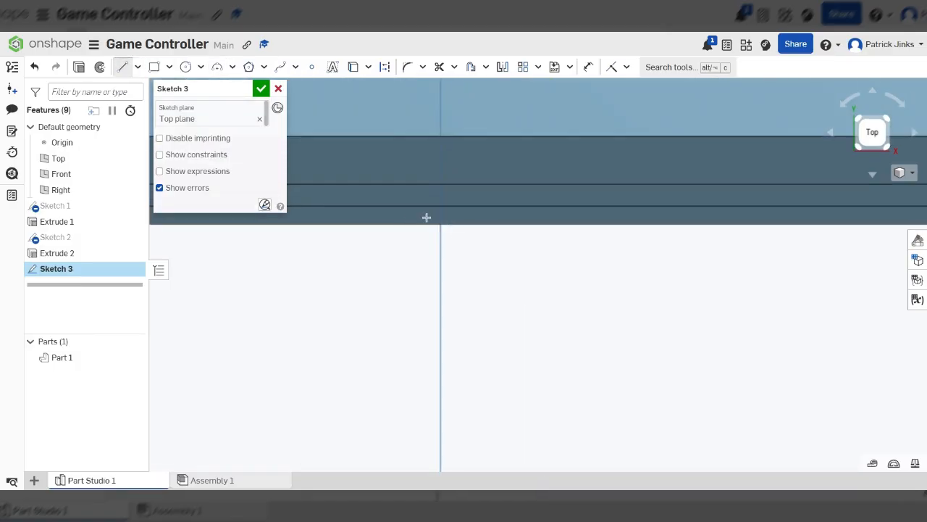
scroll(442, 218, "up", 2)
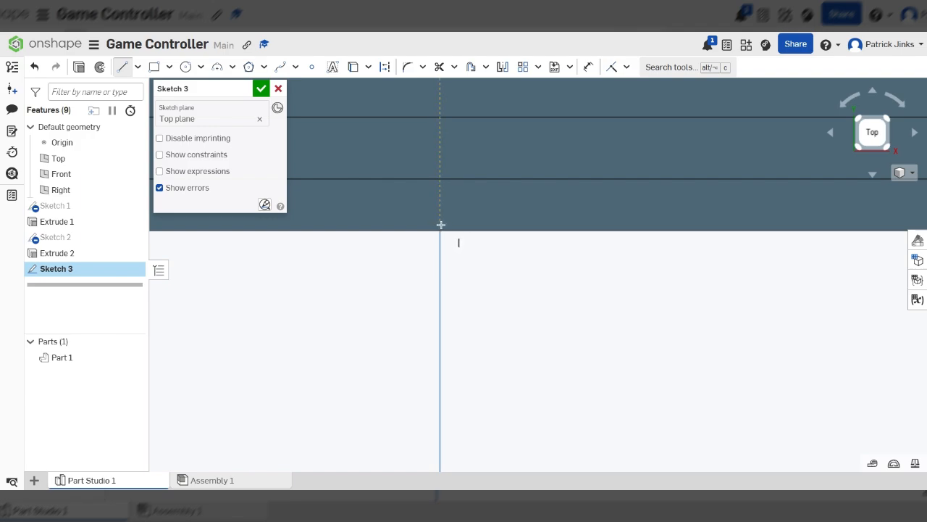
scroll(441, 228, "up", 3)
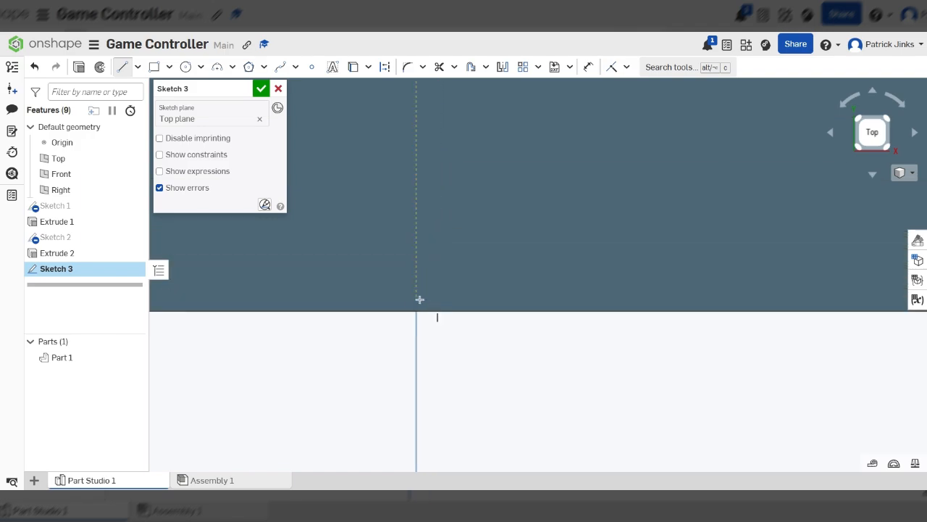
left_click(416, 299)
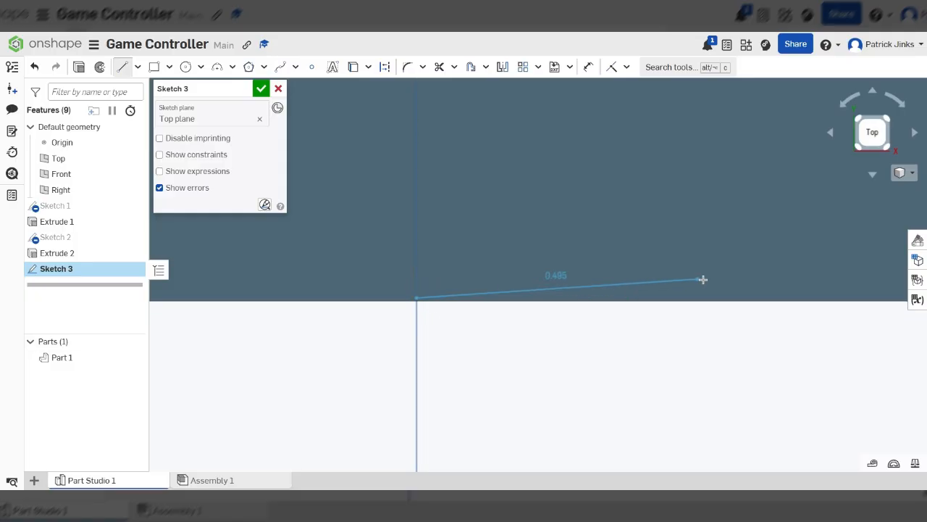
left_click(738, 298)
scroll(779, 297, "down", 4)
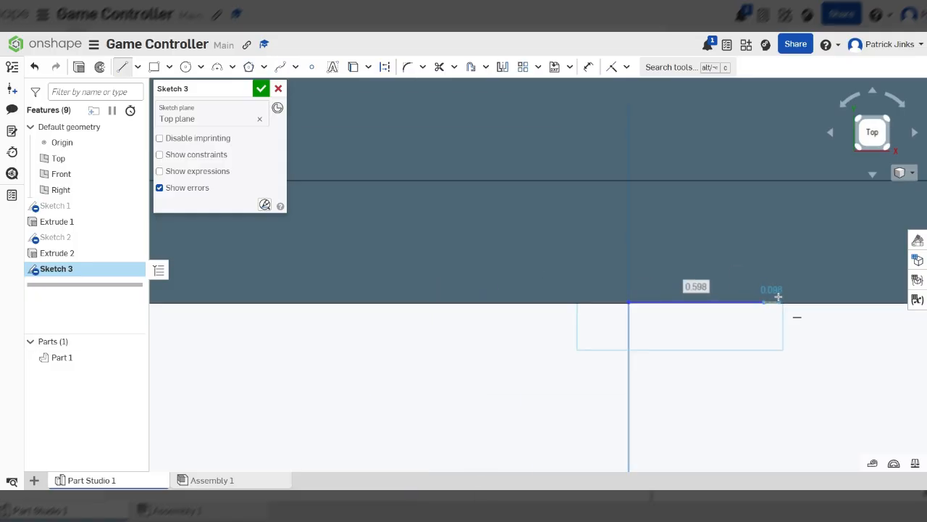
key("Escape")
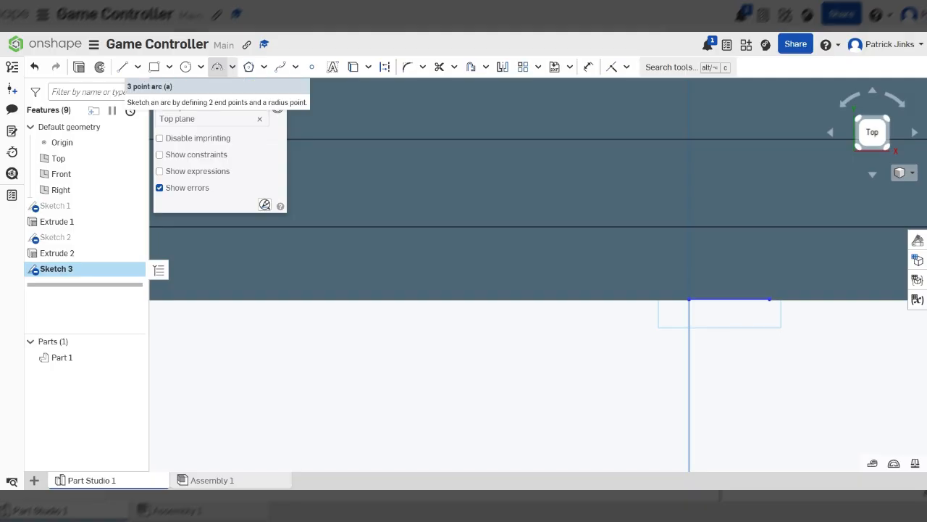
Draw a tangent arc from the line's end out to the left beyond the body's edge
left_click(233, 68)
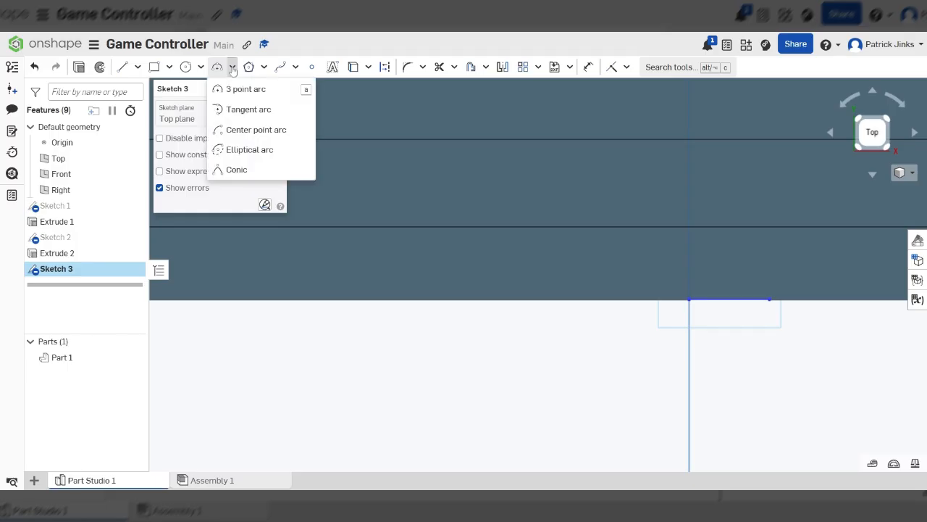
left_click(232, 109)
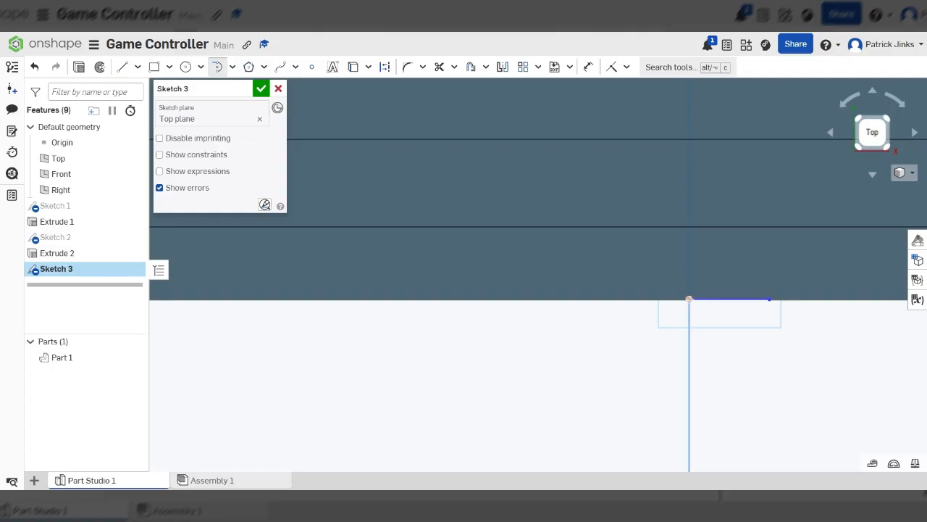
left_click(689, 298)
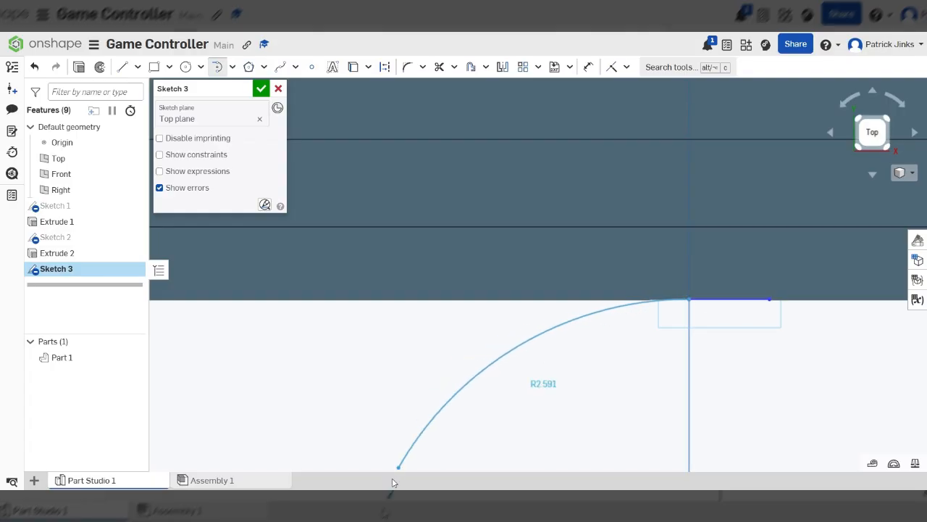
scroll(710, 310, "up", 8)
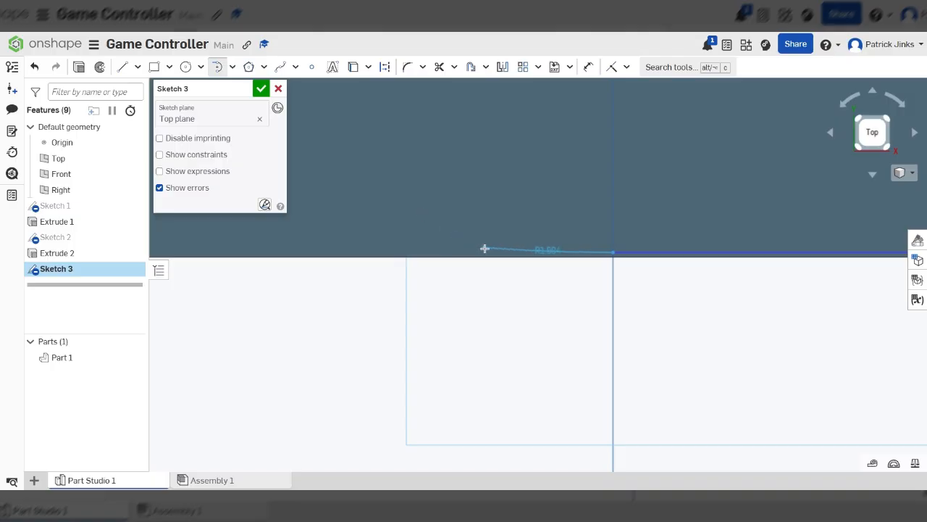
scroll(444, 230, "down", 12)
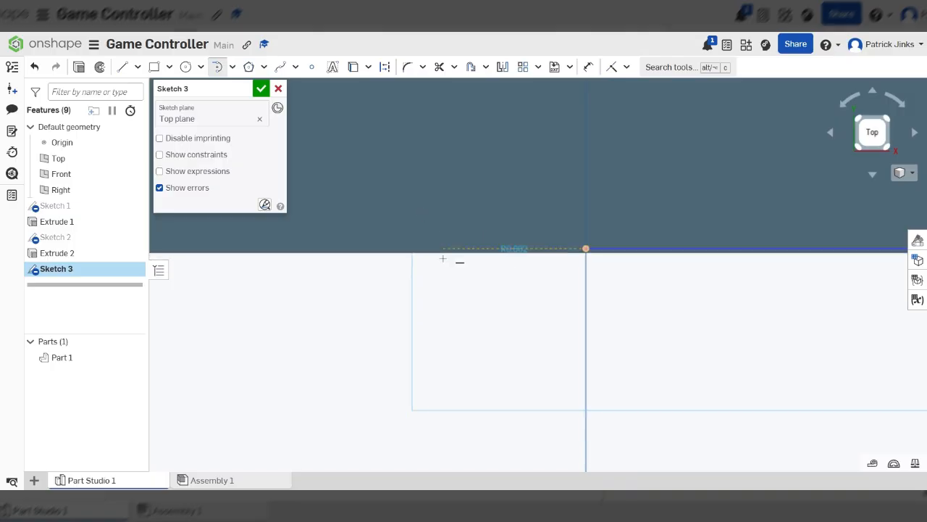
scroll(706, 360, "up", 10)
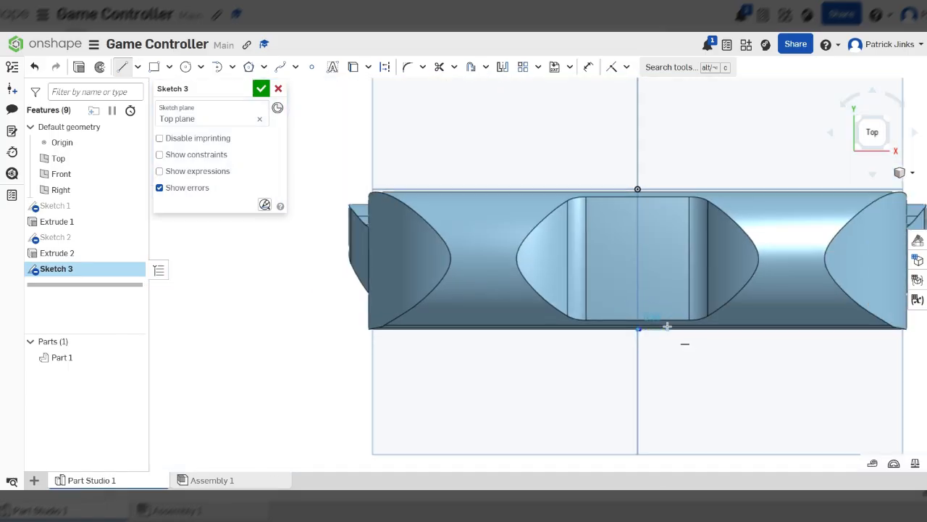
scroll(572, 322, "down", 4)
scroll(626, 319, "up", 5)
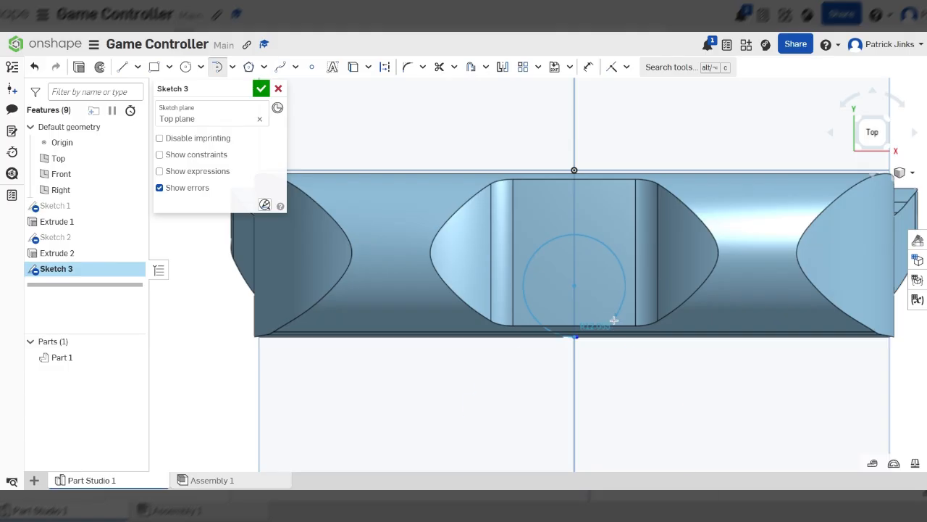
scroll(579, 358, "down", 5)
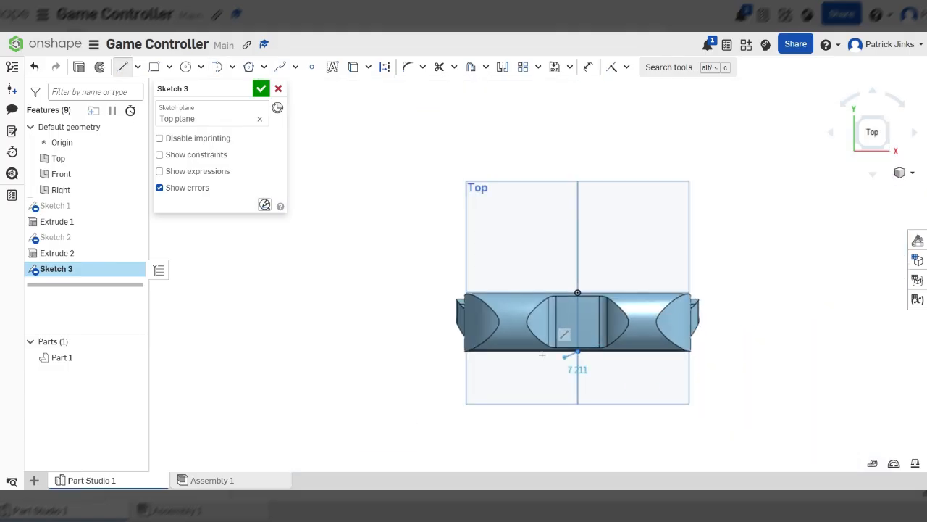
left_click(449, 340)
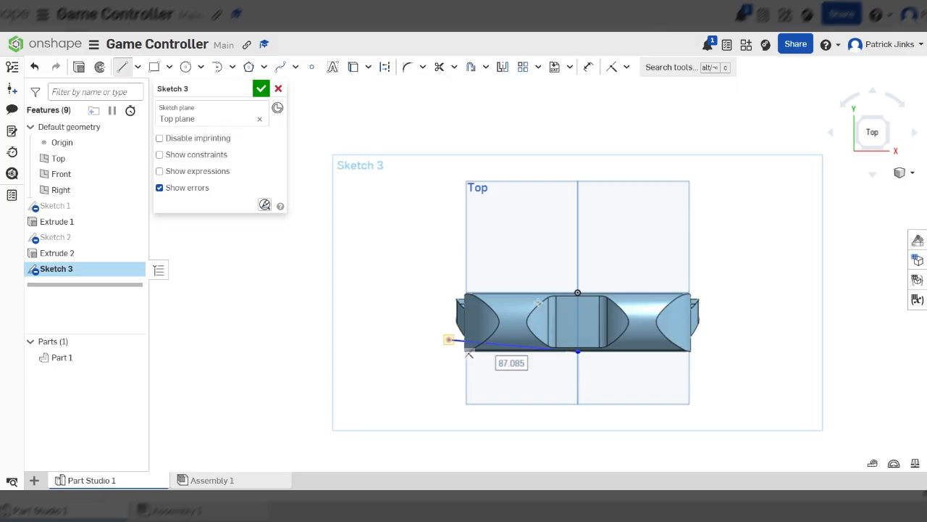
Draw a short horizontal line from the vertical axis along the body's upper edge
scroll(571, 297, "up", 10)
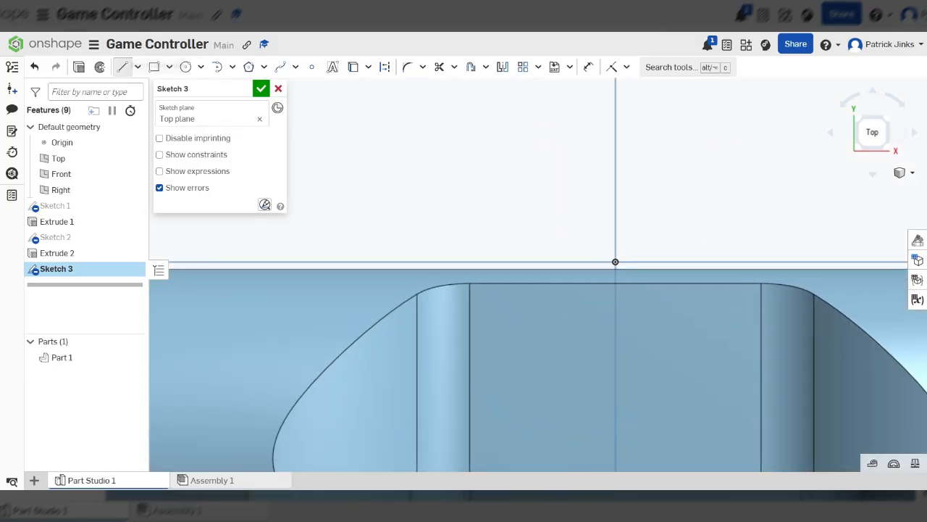
key("f")
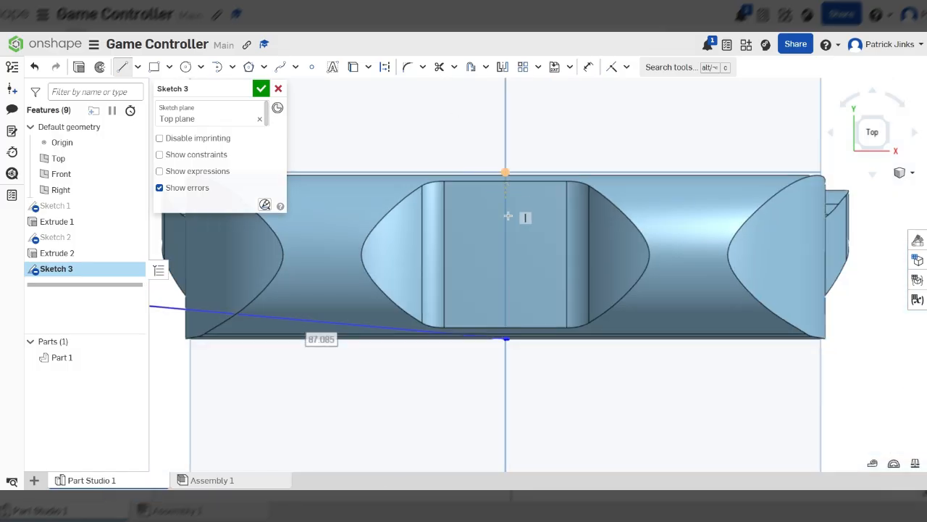
scroll(603, 265, "down", 3)
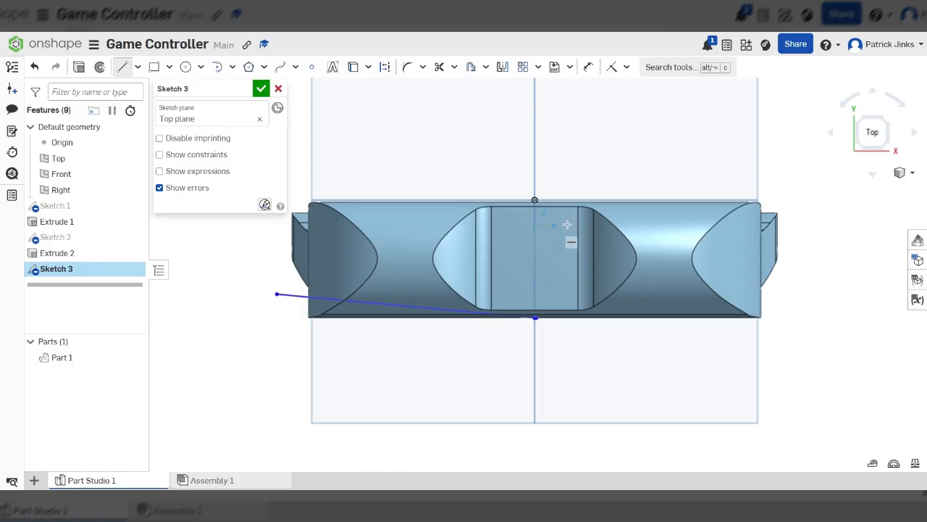
left_click(593, 226)
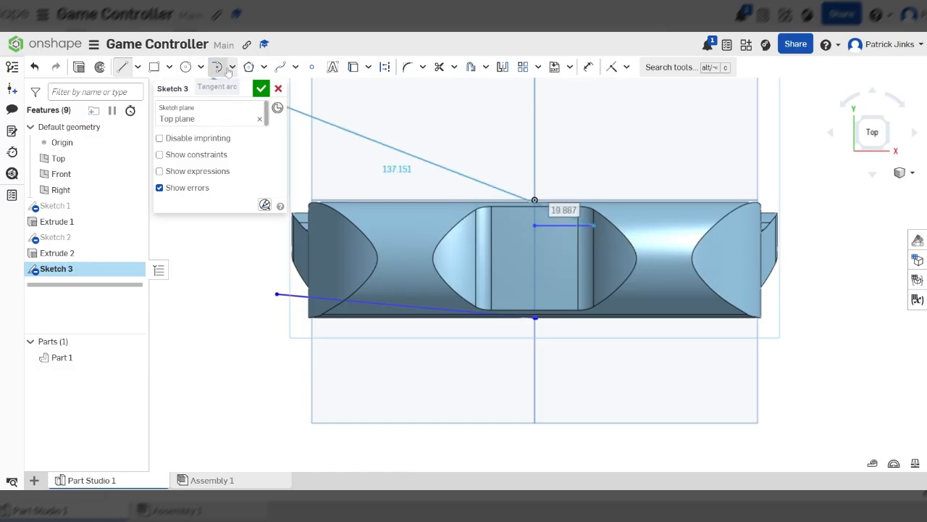
Draw tangent arcs from the upper line's end sweeping left and looping around to meet the lower arc's end
left_click(218, 67)
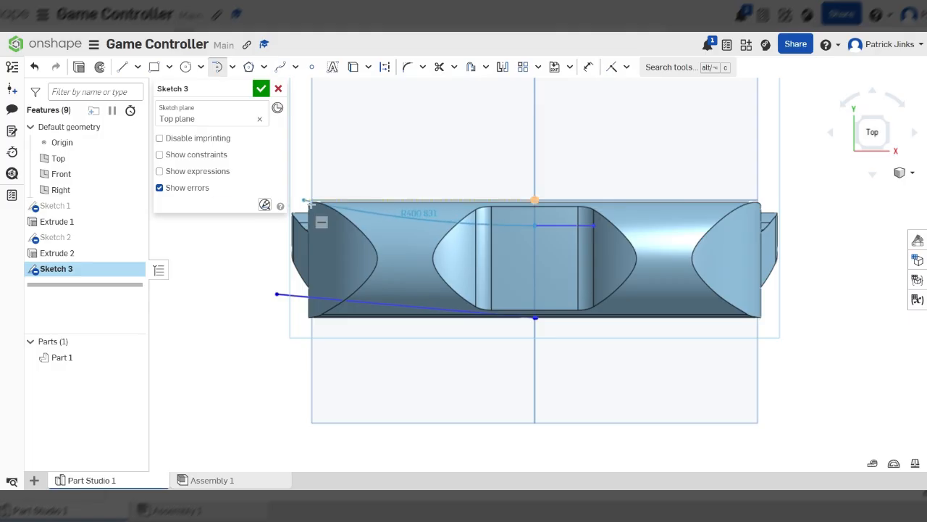
scroll(306, 200, "down", 5)
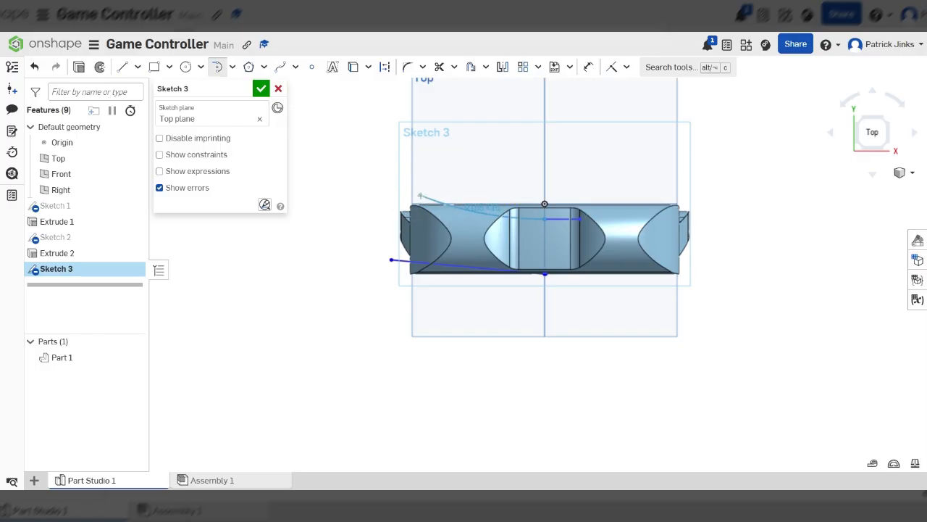
left_click(415, 194)
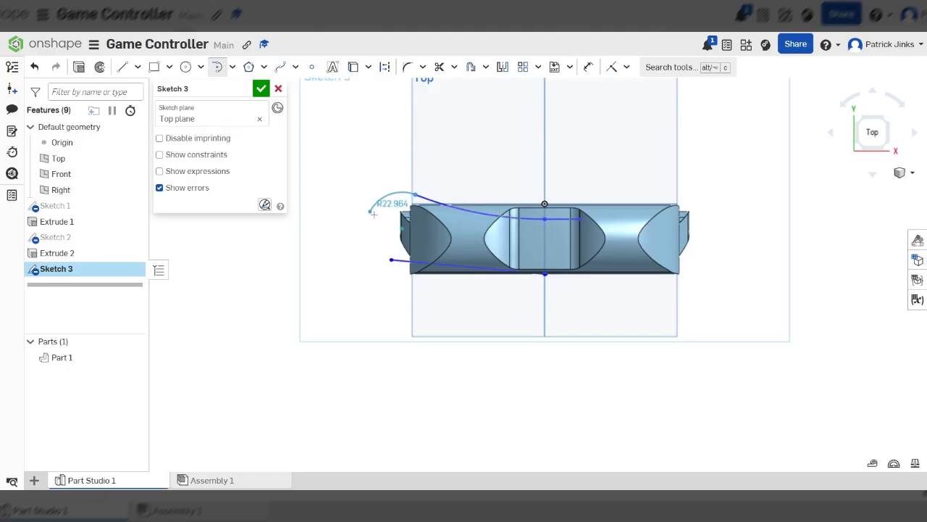
left_click(391, 260)
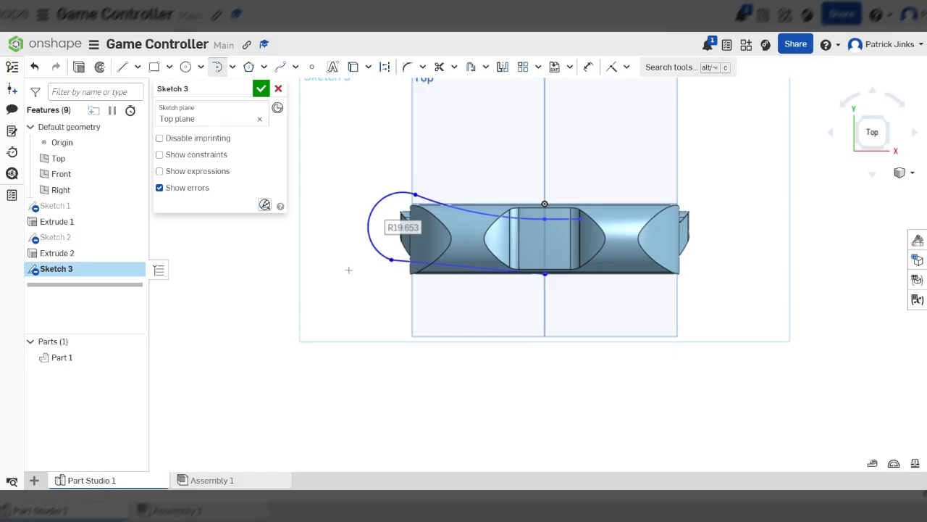
Trim the excess straight line segments at the vertical axis along the body's upper and lower edges
scroll(585, 292, "up", 3)
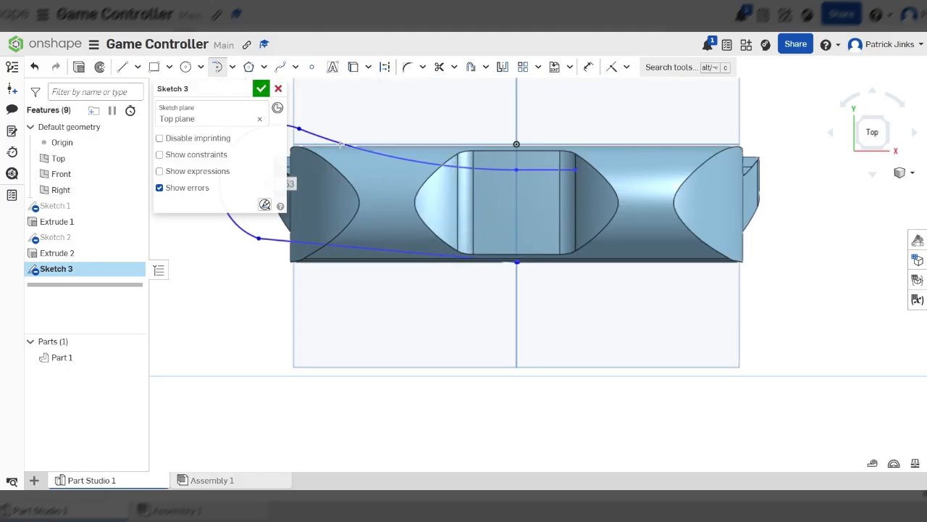
left_click(121, 66)
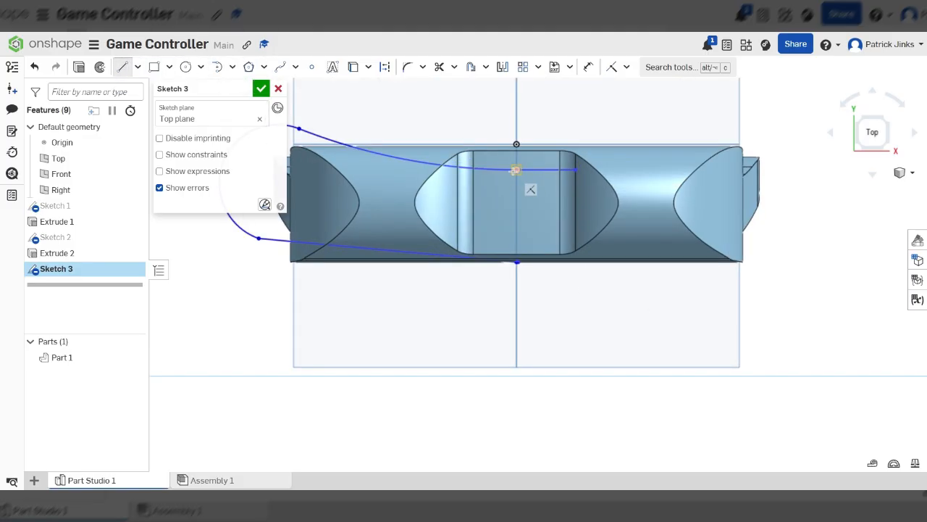
left_click(439, 66)
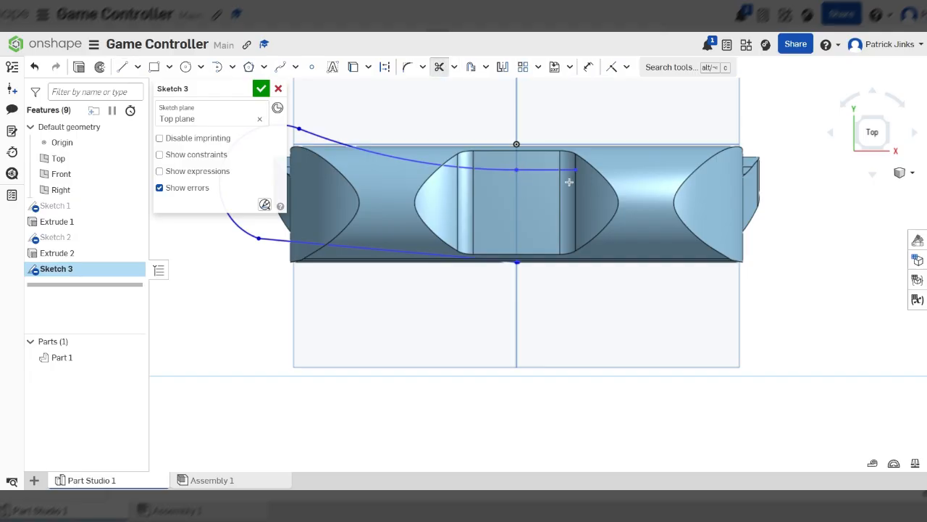
left_click_drag(553, 142, 567, 287)
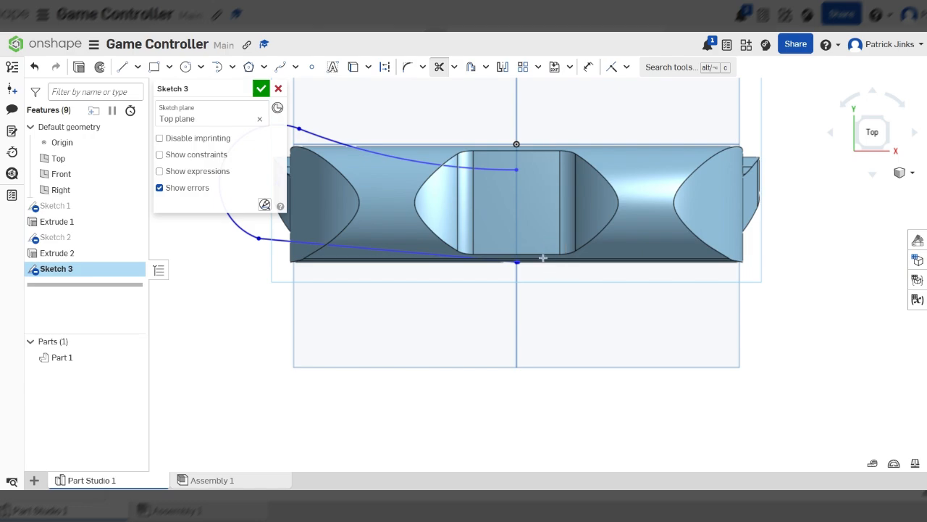
scroll(543, 257, "up", 8)
scroll(379, 256, "up", 7)
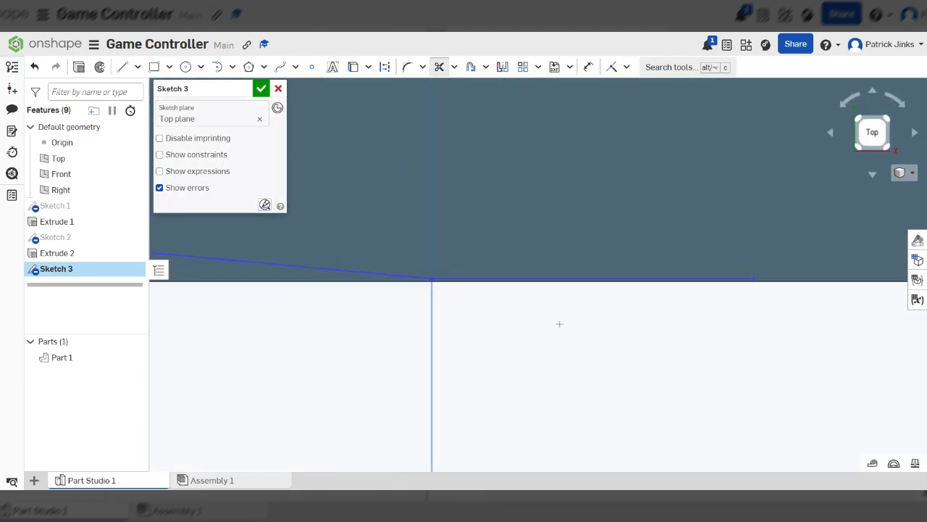
left_click_drag(597, 286, 601, 179)
scroll(579, 354, "down", 15)
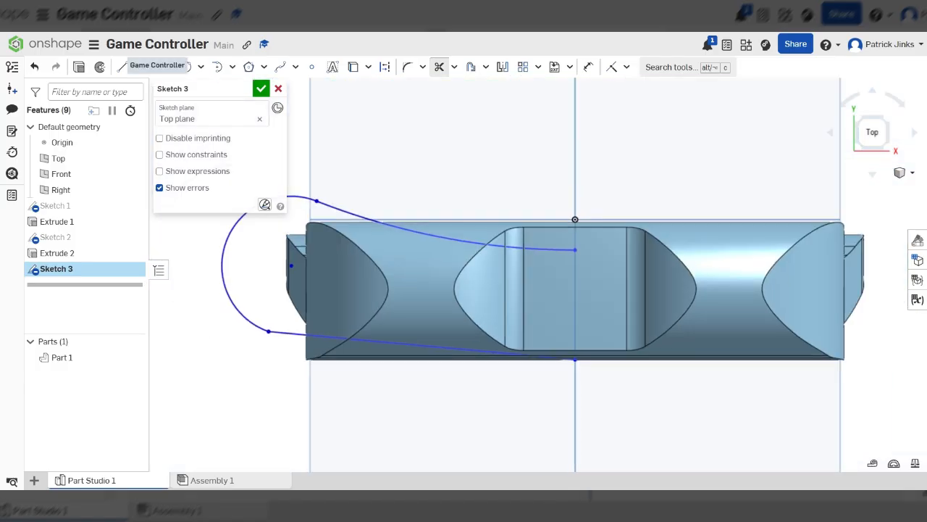
left_click(123, 67)
left_click(575, 249)
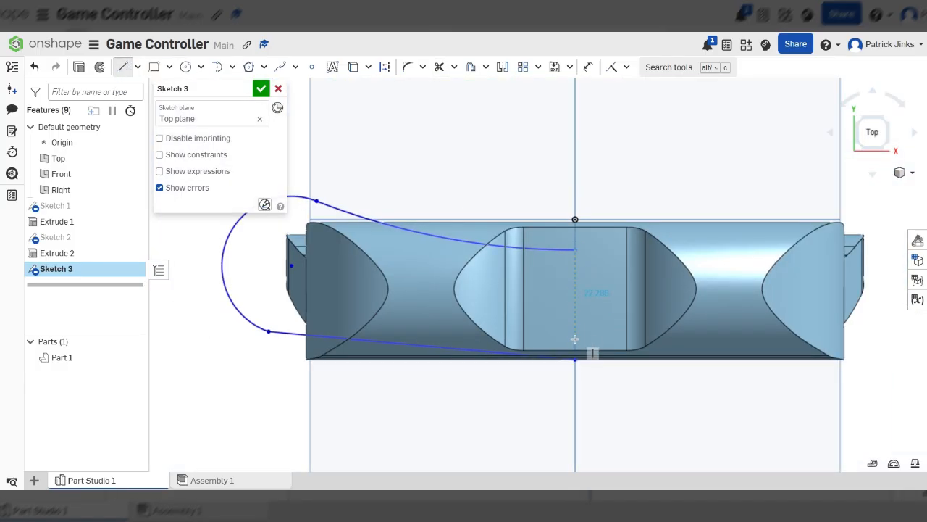
scroll(575, 360, "down", 5)
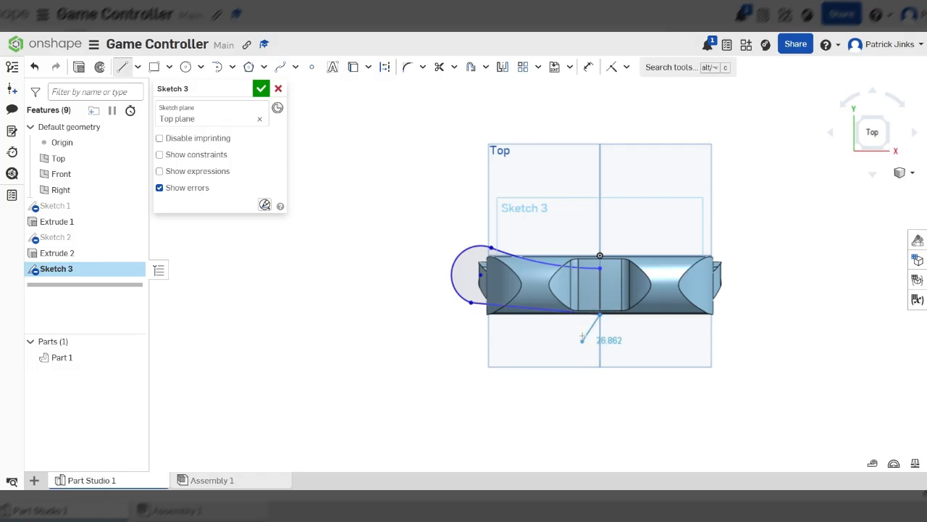
left_click(439, 66)
scroll(585, 291, "up", 3)
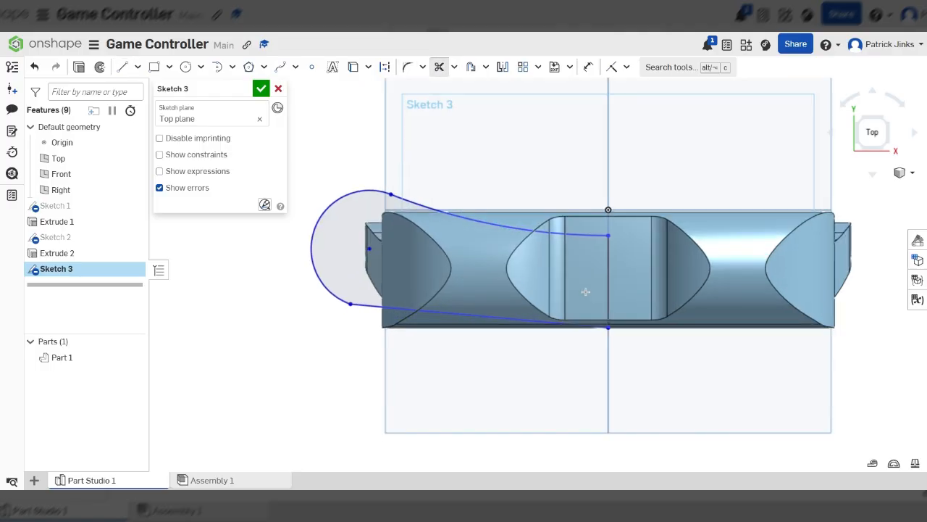
left_click(635, 281)
Draw a closed polyline from the origin up the vertical axis, out around the left side and back to the axis
left_click(123, 67)
scroll(641, 262, "down", 4)
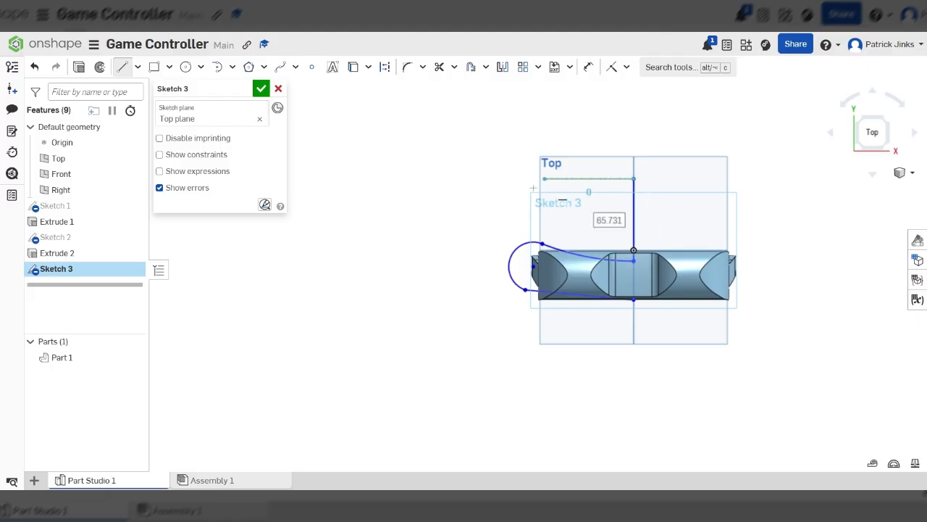
left_click(633, 179)
left_click(482, 189)
left_click(442, 333)
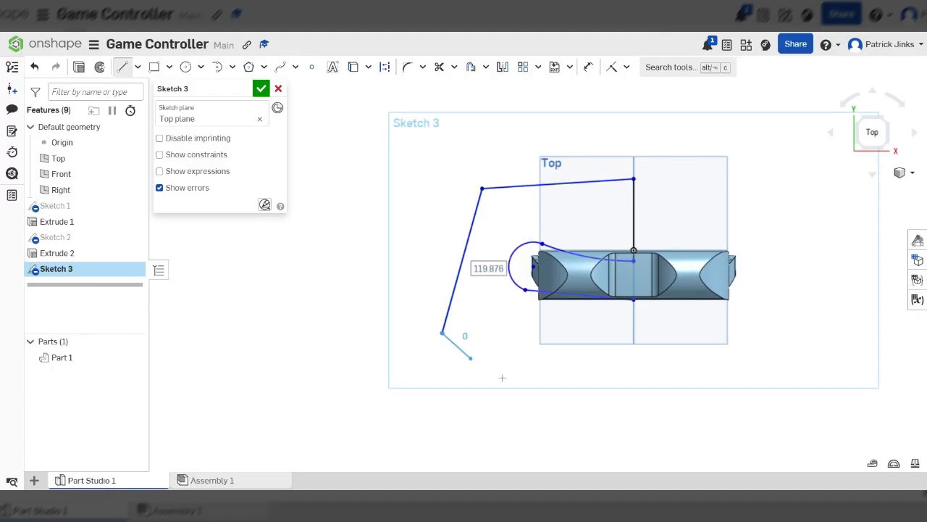
left_click(632, 363)
scroll(651, 311, "up", 5)
scroll(591, 311, "up", 3)
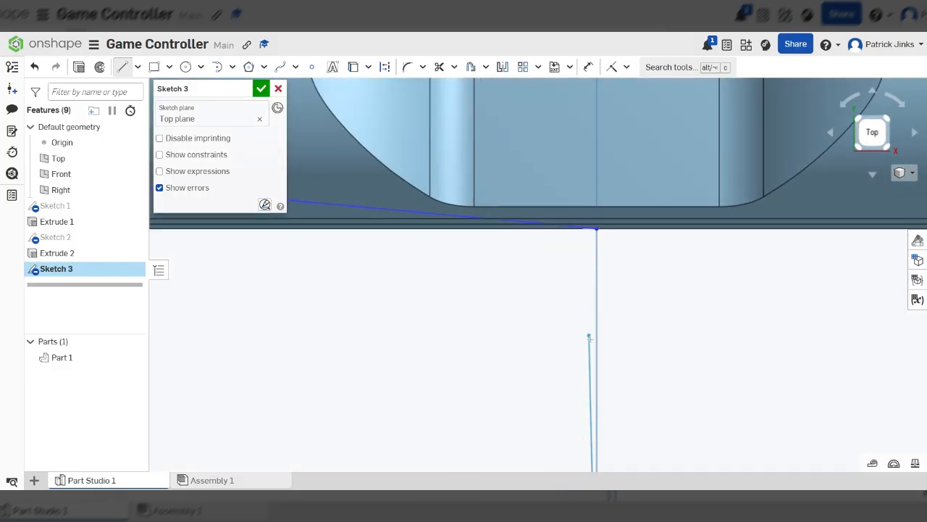
left_click(597, 363)
left_click(597, 229)
scroll(682, 340, "down", 5)
scroll(681, 340, "down", 3)
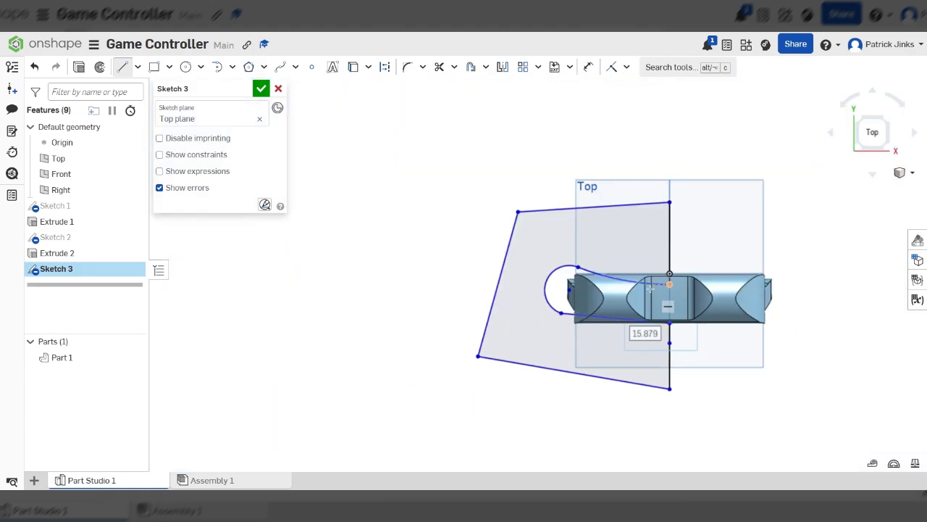
Mirror the left-half outline and polyline about the vertical axis line
scroll(633, 353, "up", 5)
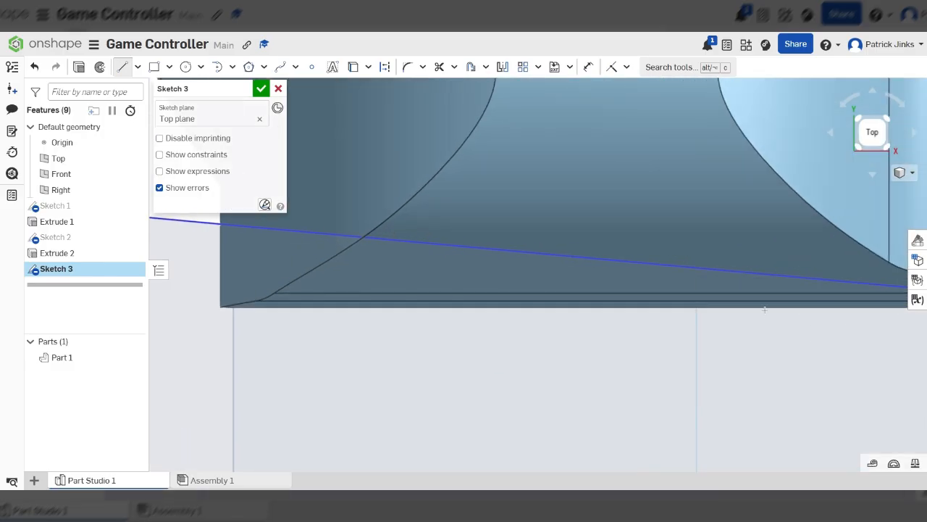
scroll(492, 334, "down", 5)
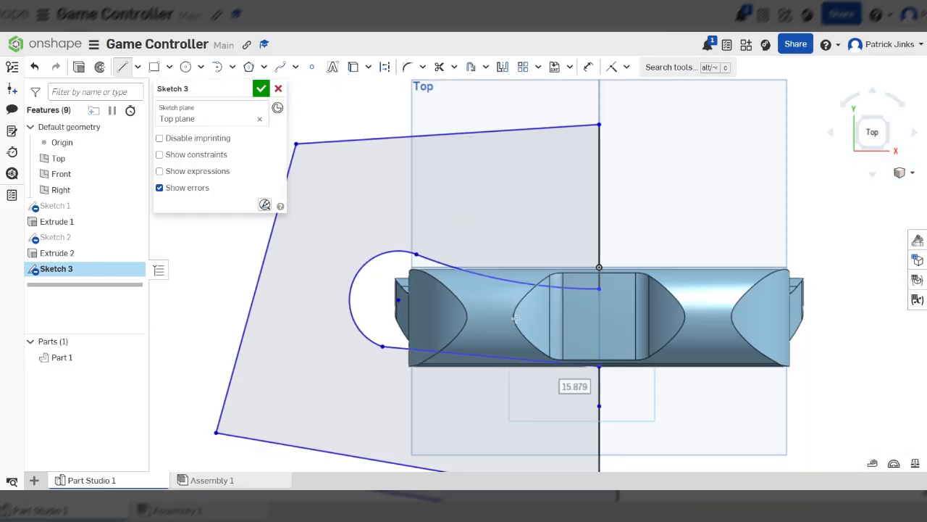
scroll(571, 246, "up", 5)
scroll(491, 307, "down", 8)
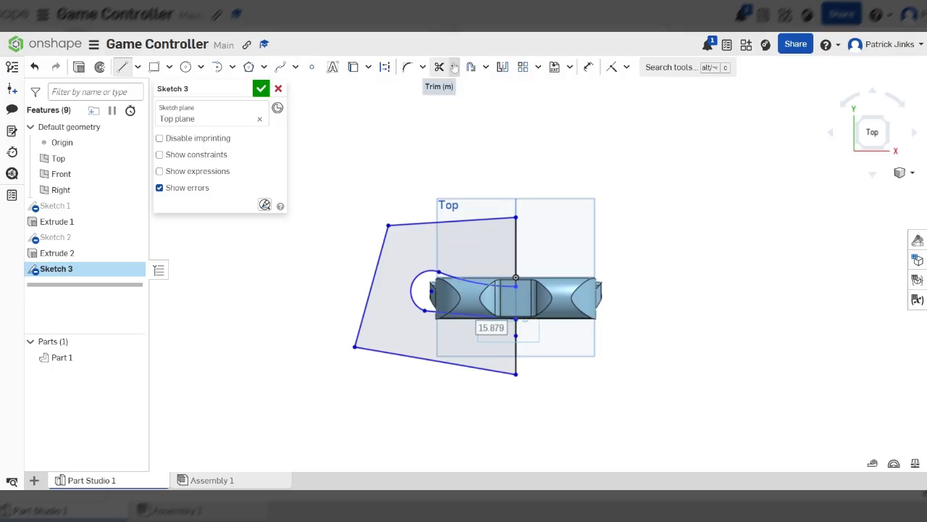
left_click(502, 68)
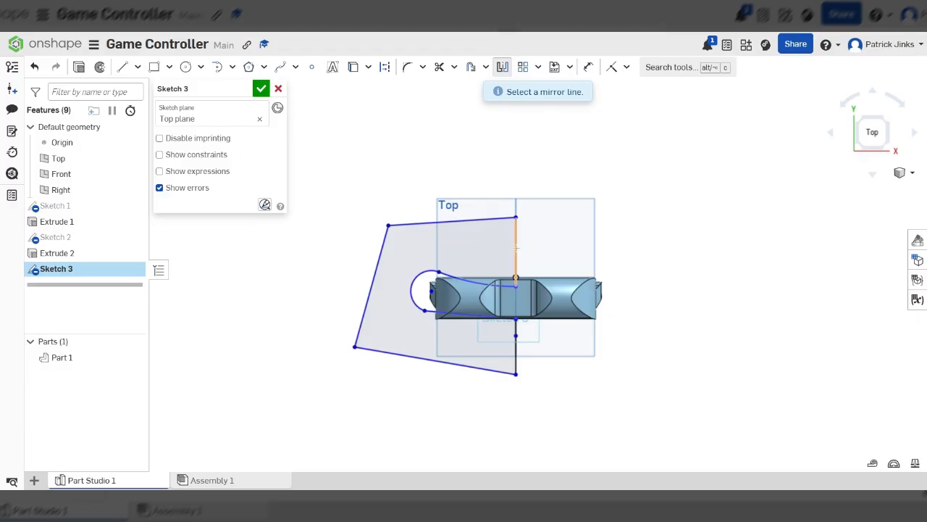
left_click(516, 249)
left_click_drag(665, 155, 271, 451)
scroll(586, 293, "up", 3)
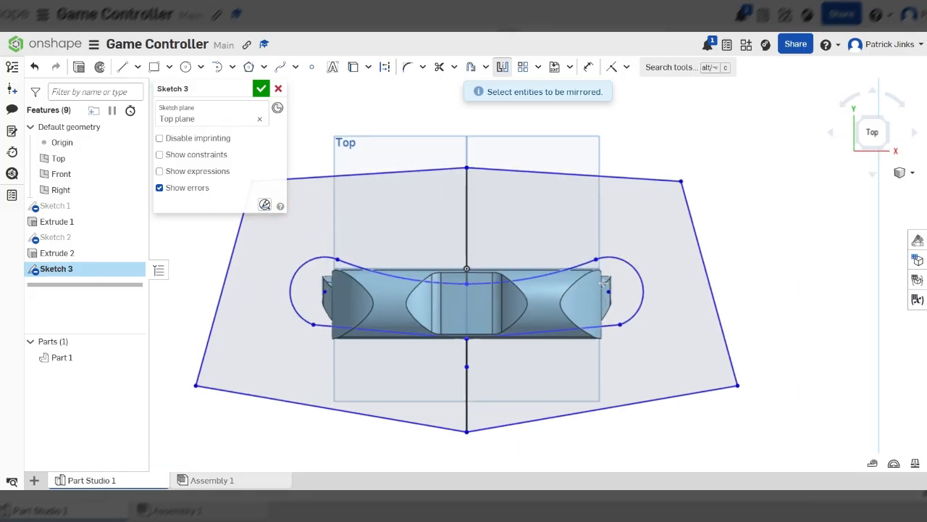
Trim the vertical line segments along the axis out of the sketch outline
left_click(439, 66)
left_click_drag(449, 239, 479, 237)
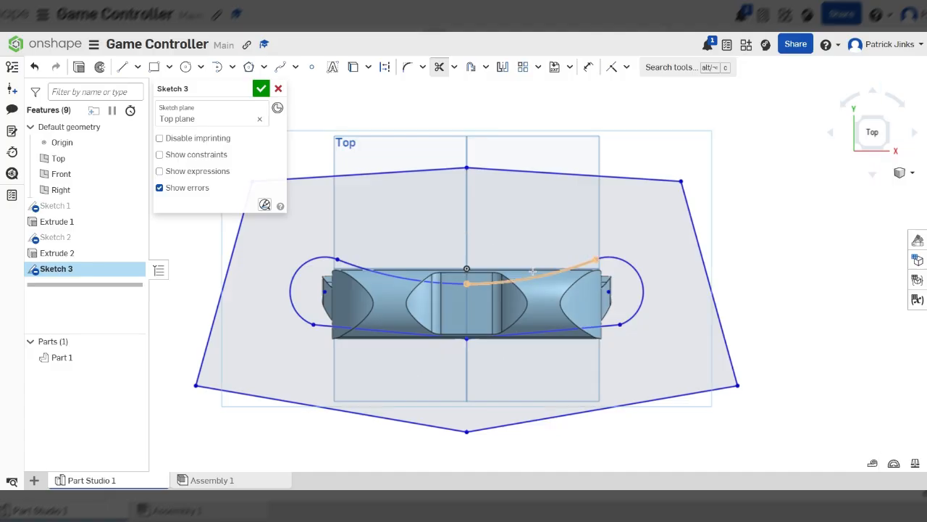
scroll(536, 266, "down", 3)
scroll(586, 267, "up", 3)
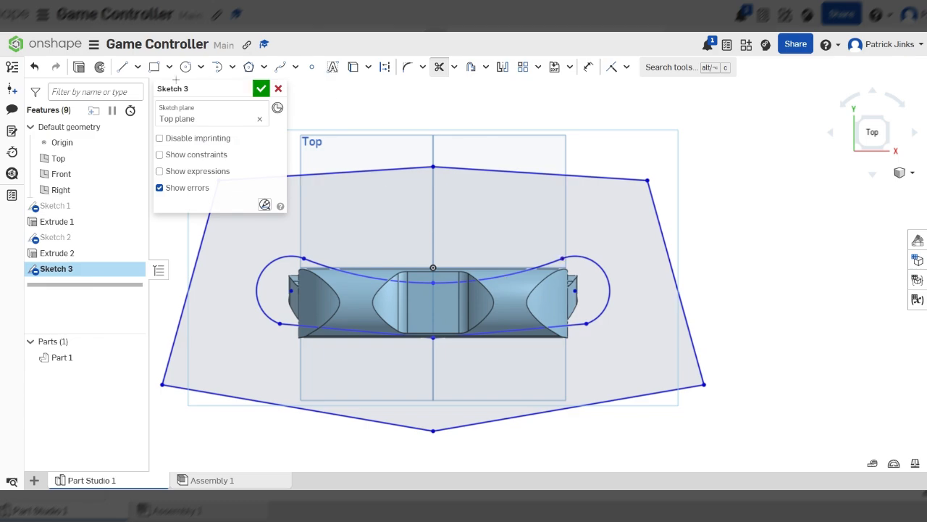
Extrude the Sketch 3 region as a symmetric Remove cut 230 mm deep through the controller body
left_click(79, 66)
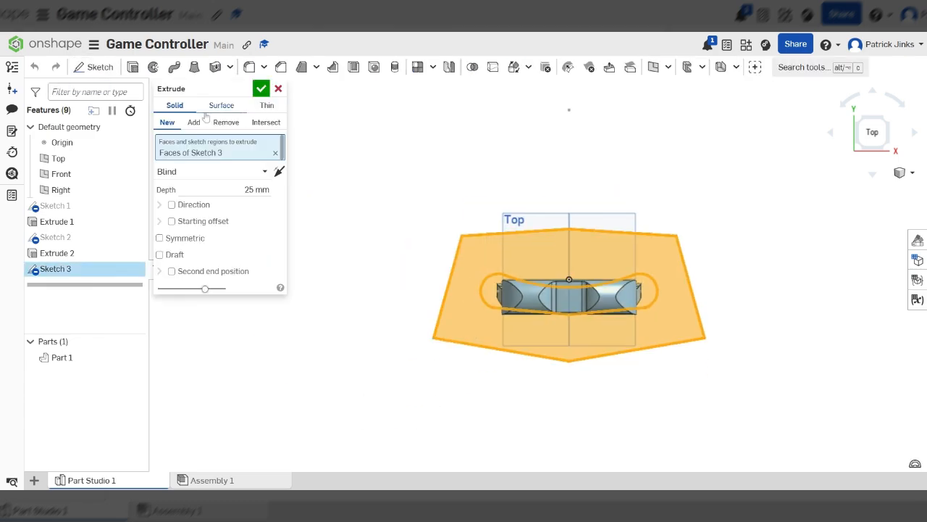
left_click(226, 122)
right_click_drag(607, 304, 605, 241)
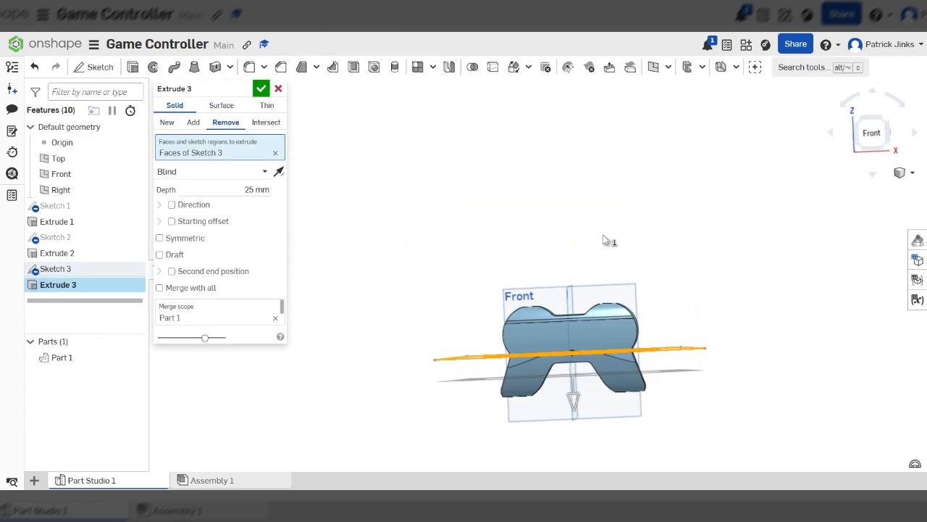
left_click(185, 237)
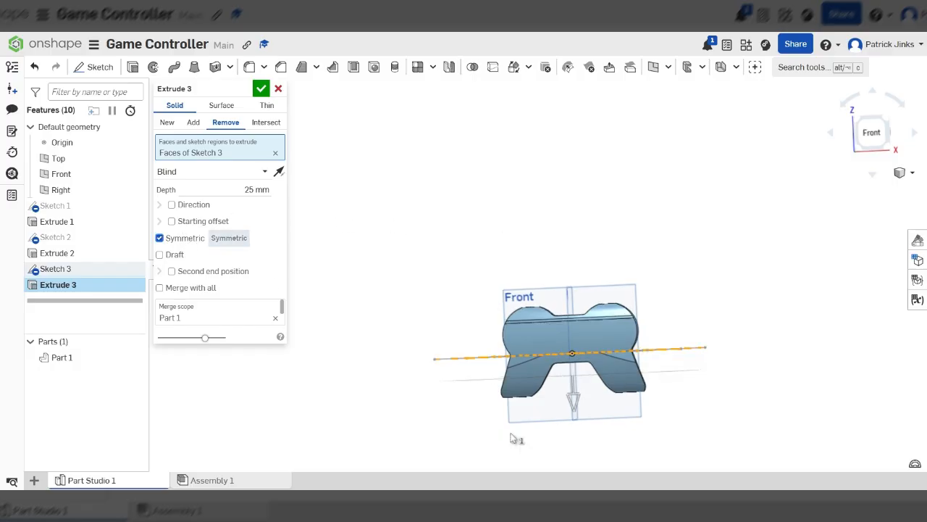
left_click_drag(581, 388, 584, 482)
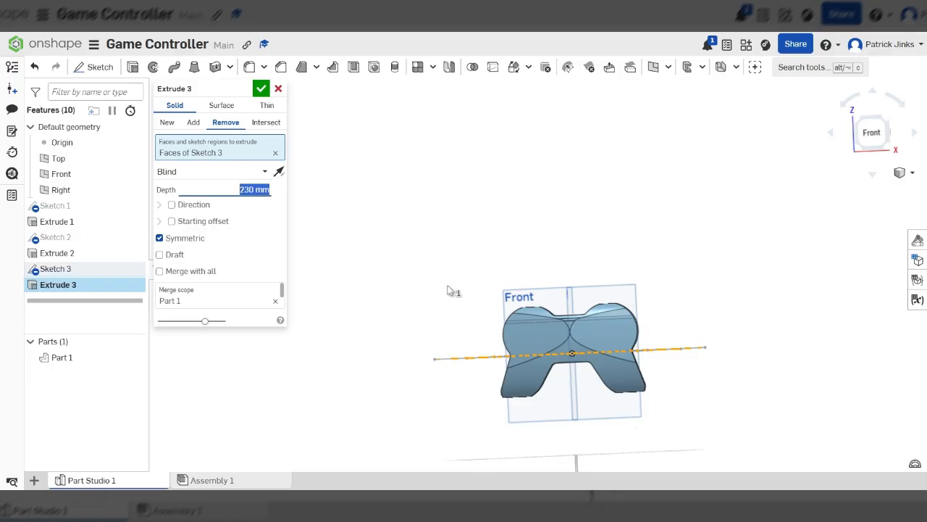
left_click(261, 89)
Orbit and zoom around the controller body to inspect the cut shape
right_click_drag(654, 360, 653, 390)
scroll(615, 347, "up", 5)
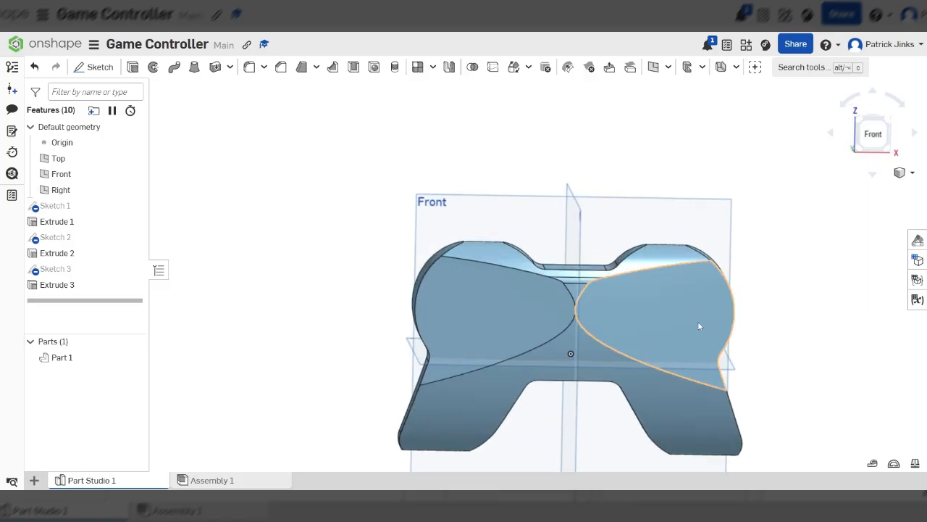
right_click_drag(698, 321, 650, 310)
scroll(677, 342, "up", 4)
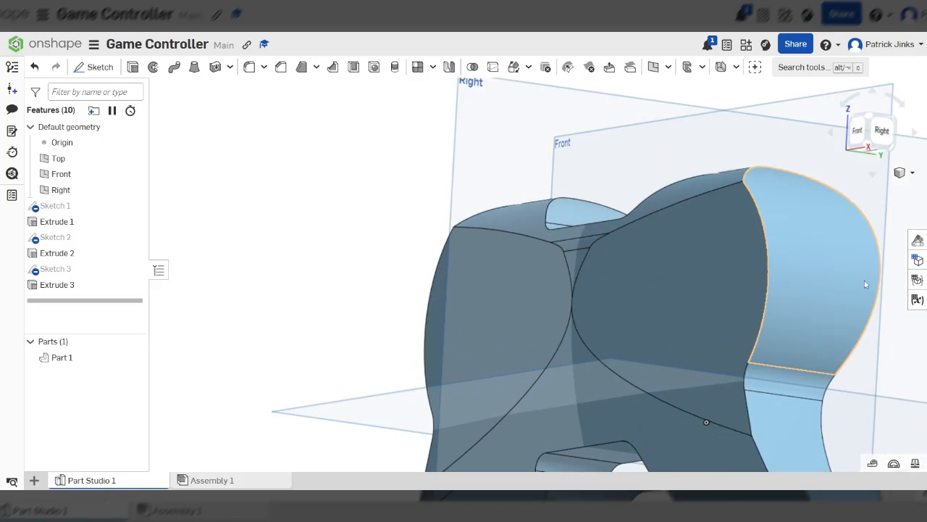
scroll(588, 273, "down", 5)
right_click_drag(757, 275, 713, 284)
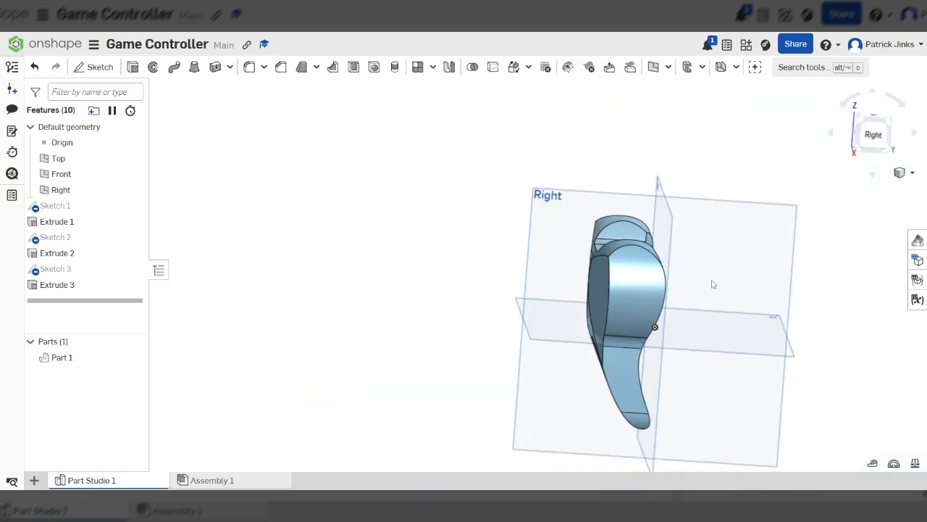
Start a fillet and select the two edges around the grip's side face
left_click(250, 67)
scroll(615, 311, "up", 3)
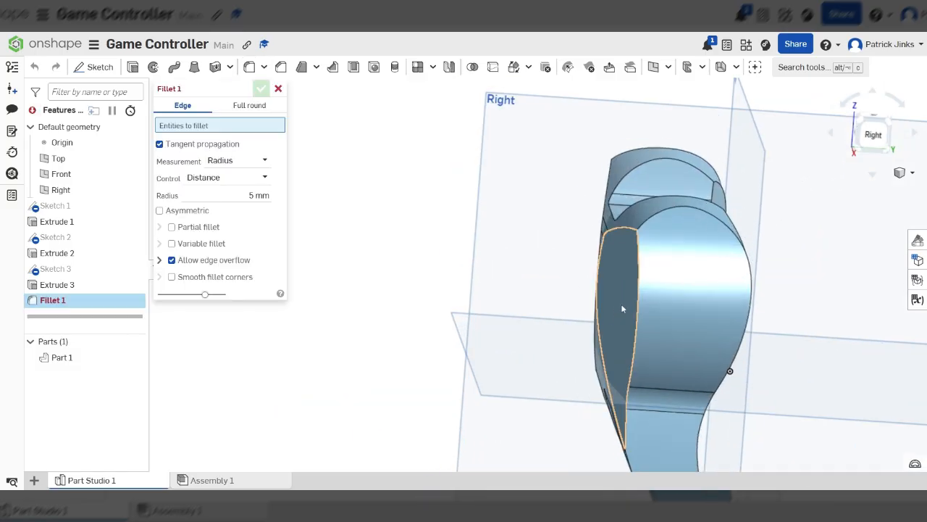
left_click(640, 310)
scroll(637, 243, "down", 4)
scroll(682, 355, "up", 3)
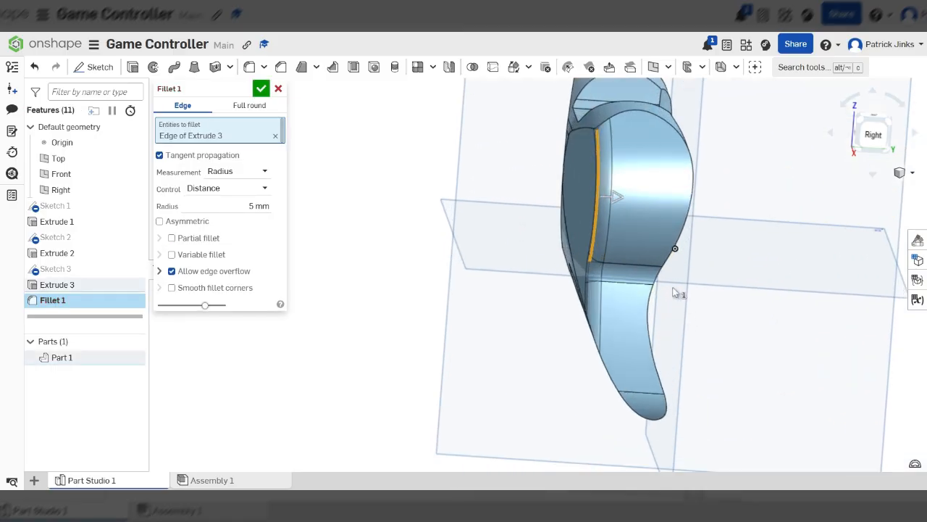
left_click(670, 255)
right_click(636, 195)
key("Escape")
right_click_drag(602, 127, 599, 195)
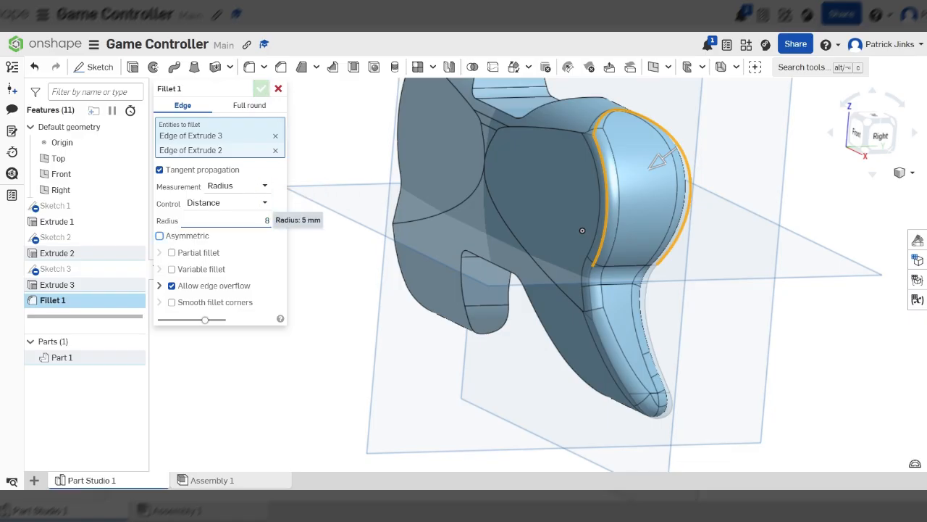
Try larger fillet radii such as 12 mm, then set the fillet radius to 8 mm
left_click_drag(270, 221, 264, 220)
type("12")
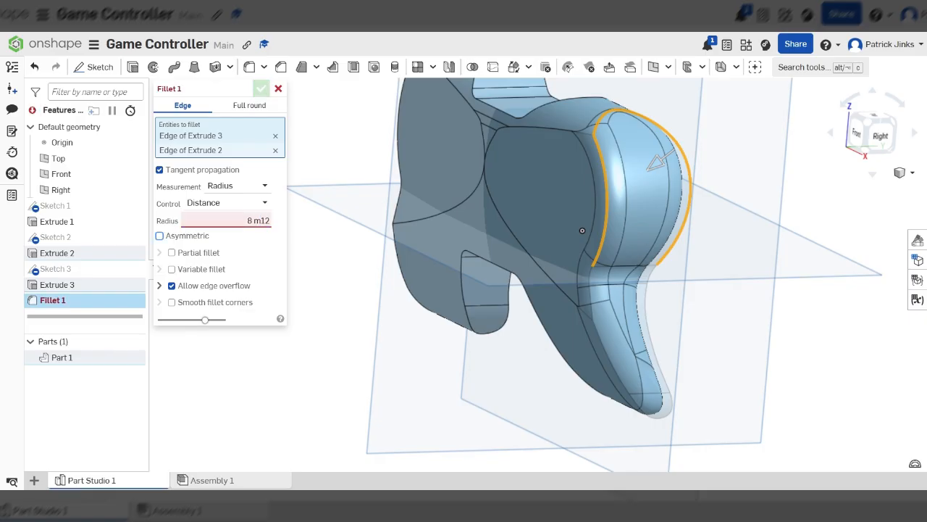
key("ctrl+a")
type("12 mm")
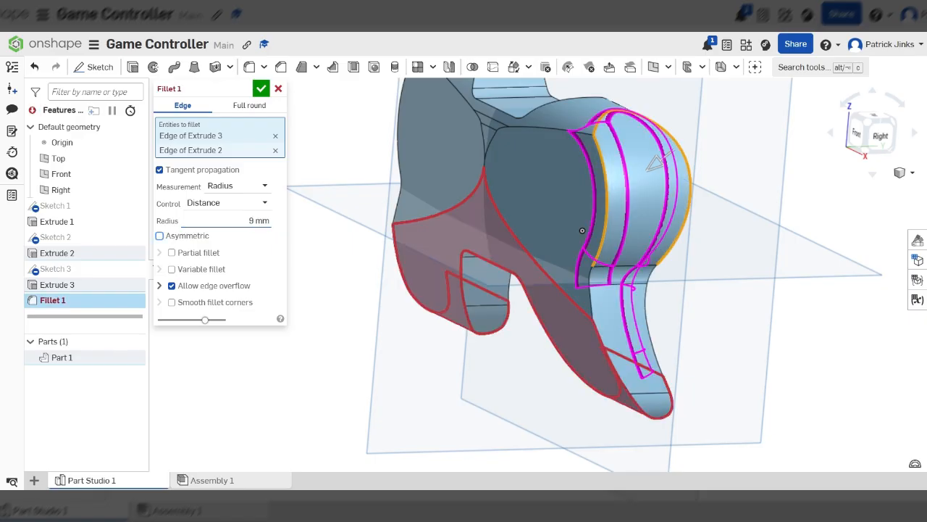
key("Return")
Briefly add and remove a third edge, then finish the 8 mm fillet on the two selected edges
right_click_drag(585, 201, 605, 233)
left_click(602, 233)
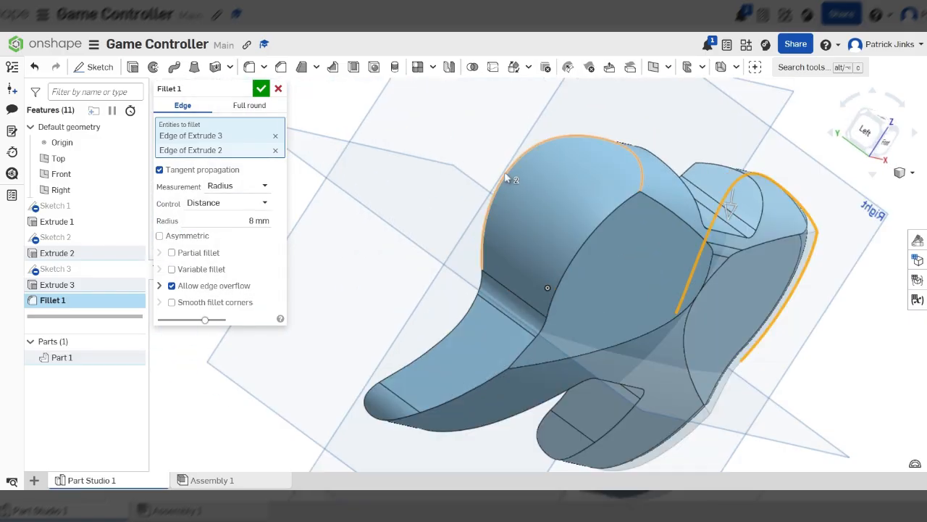
left_click(597, 227)
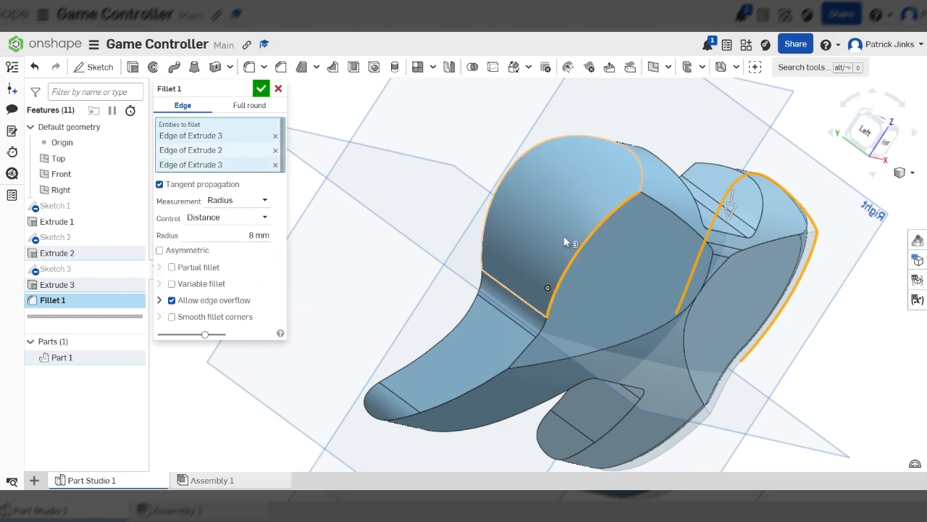
scroll(464, 236, "down", 5)
right_click_drag(580, 250, 521, 264)
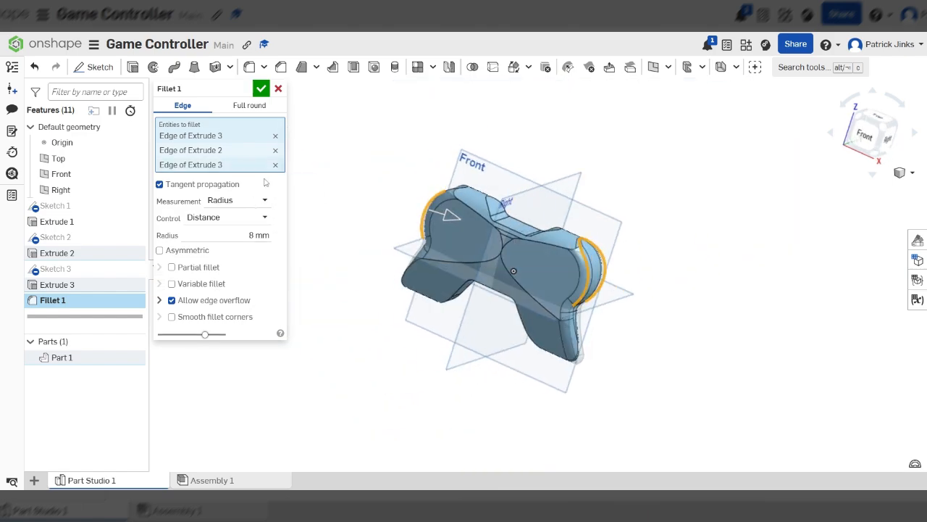
left_click(276, 164)
scroll(542, 323, "up", 5)
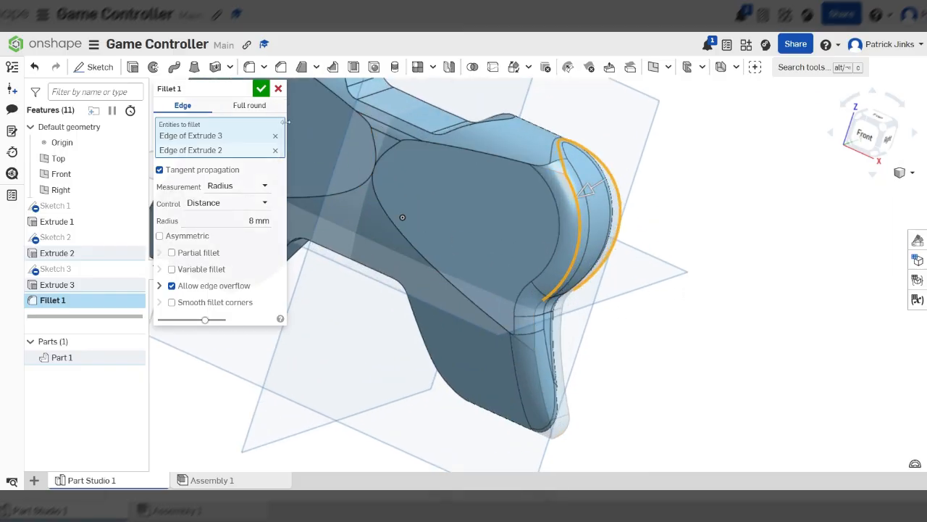
left_click(261, 90)
Start a second fillet, picking and then removing an edge on the grip's inner side
scroll(645, 345, "down", 3)
right_click_drag(461, 188, 384, 197)
scroll(446, 200, "up", 4)
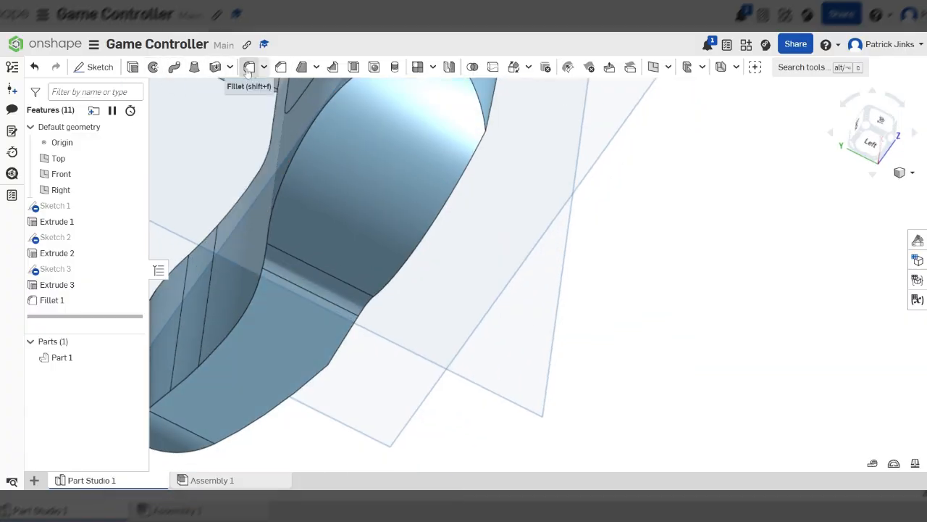
key("shift+f")
left_click(314, 122)
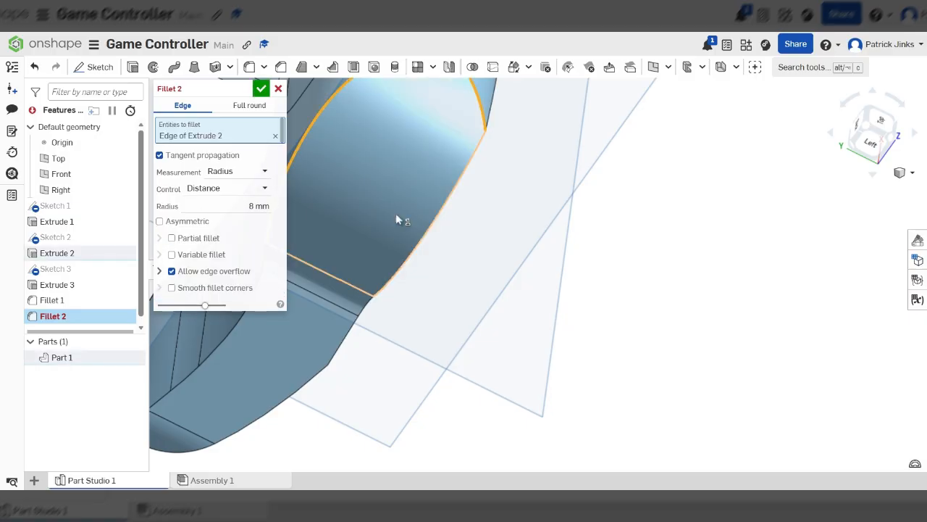
scroll(440, 231, "down", 5)
right_click_drag(440, 230, 428, 211)
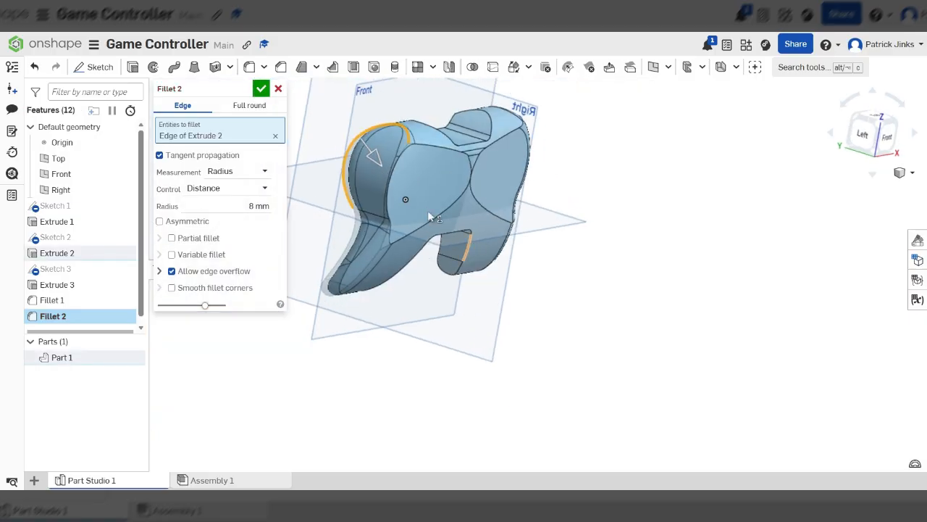
right_click_drag(385, 180, 292, 172)
left_click(276, 136)
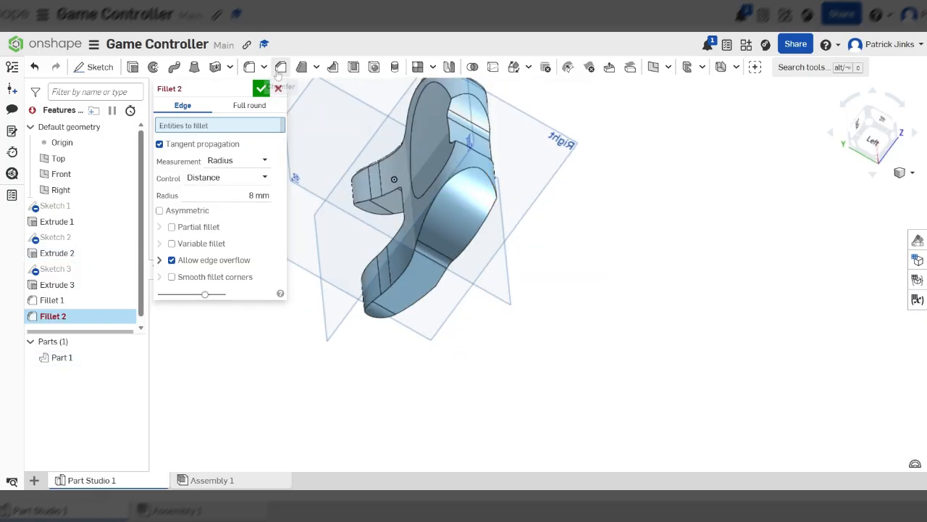
Select the two edges around the opposite grip's side face and confirm the second 8 mm fillet
right_click_drag(531, 292, 481, 253)
scroll(429, 200, "up", 3)
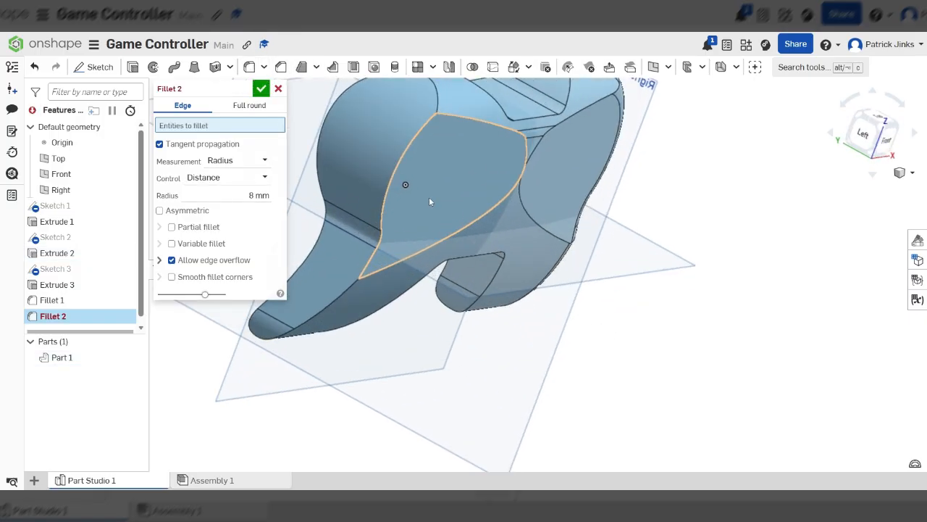
left_click(400, 166)
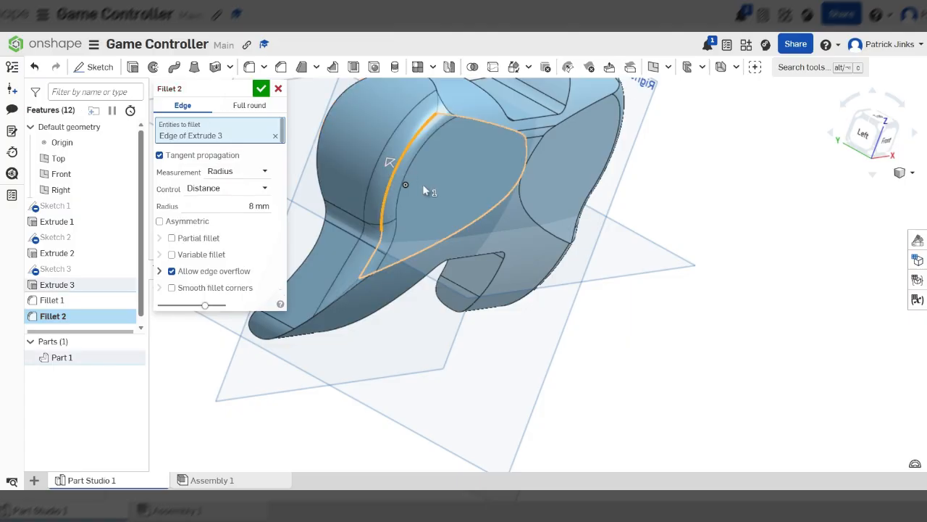
scroll(460, 207, "down", 3)
right_click_drag(459, 203, 457, 199)
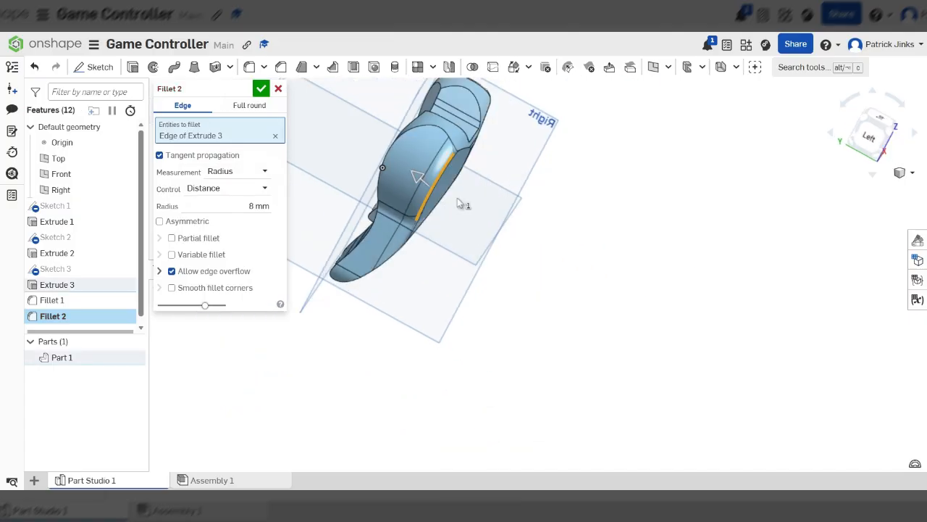
left_click(408, 140)
right_click_drag(413, 152, 434, 208)
scroll(407, 271, "down", 4)
scroll(434, 154, "up", 5)
scroll(506, 160, "down", 5)
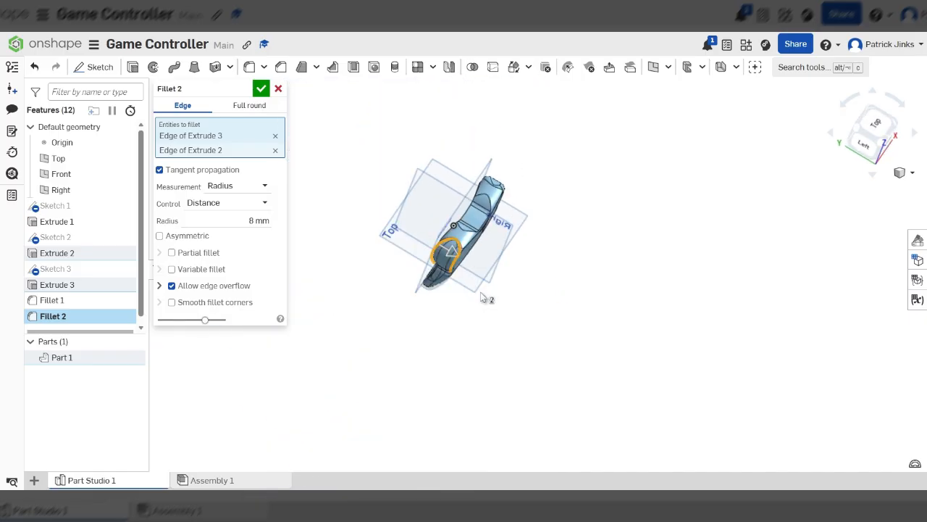
left_click(260, 90)
Orbit and zoom around the controller body to inspect the filleted edges
right_click_drag(523, 265, 506, 218)
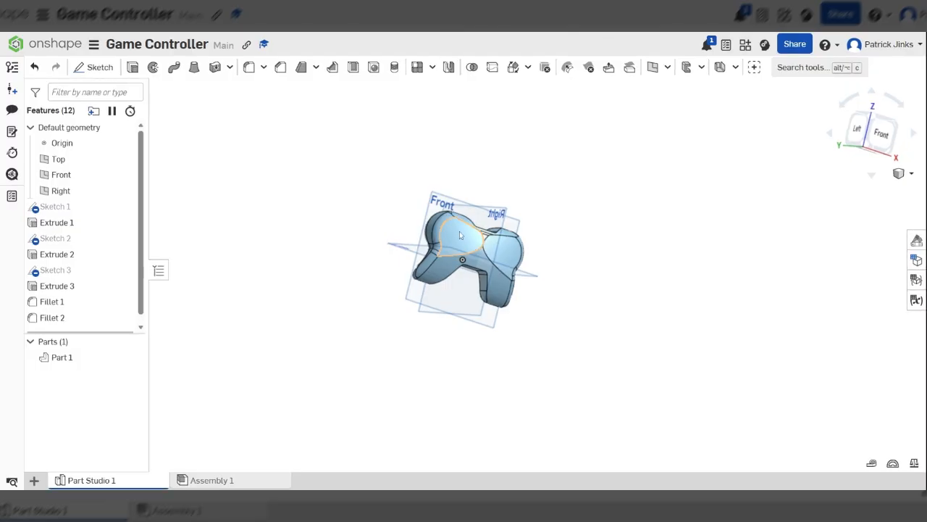
right_click_drag(547, 230, 474, 230)
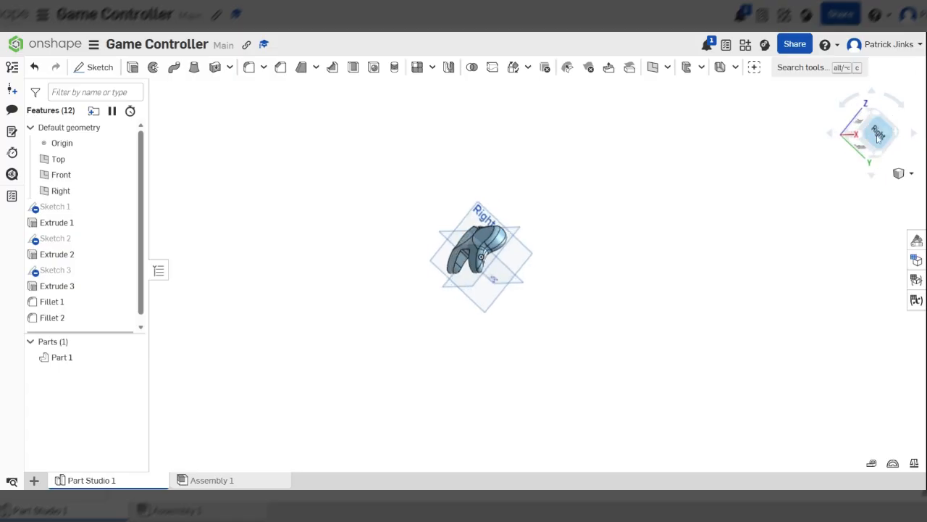
left_click(875, 134)
right_click_drag(551, 223, 609, 241)
right_click_drag(445, 205, 447, 234)
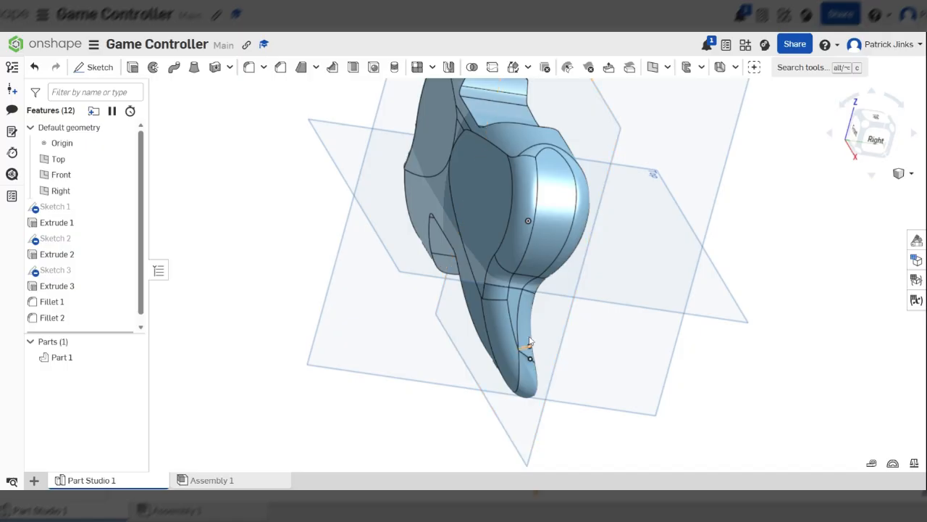
right_click_drag(554, 235, 802, 134)
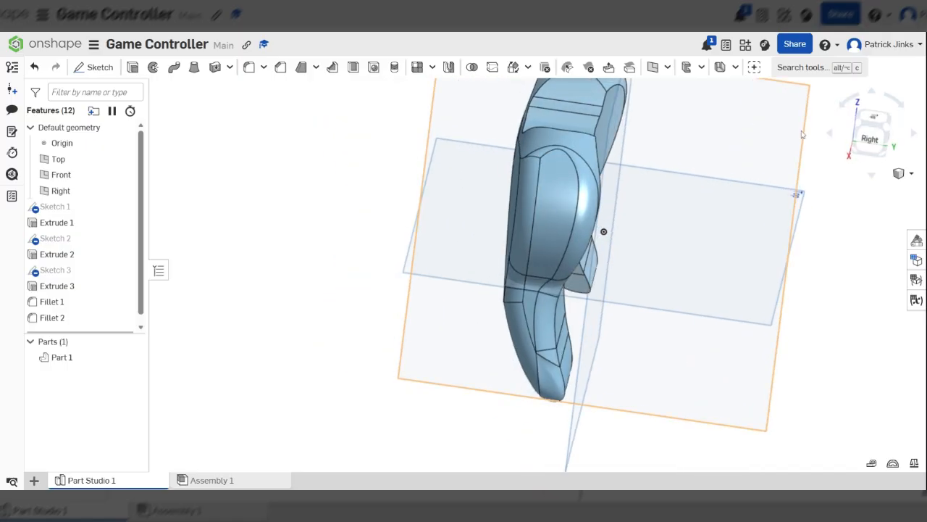
left_click(873, 146)
scroll(571, 202, "down", 3)
scroll(537, 196, "up", 5)
scroll(509, 201, "down", 4)
right_click_drag(508, 200, 588, 216)
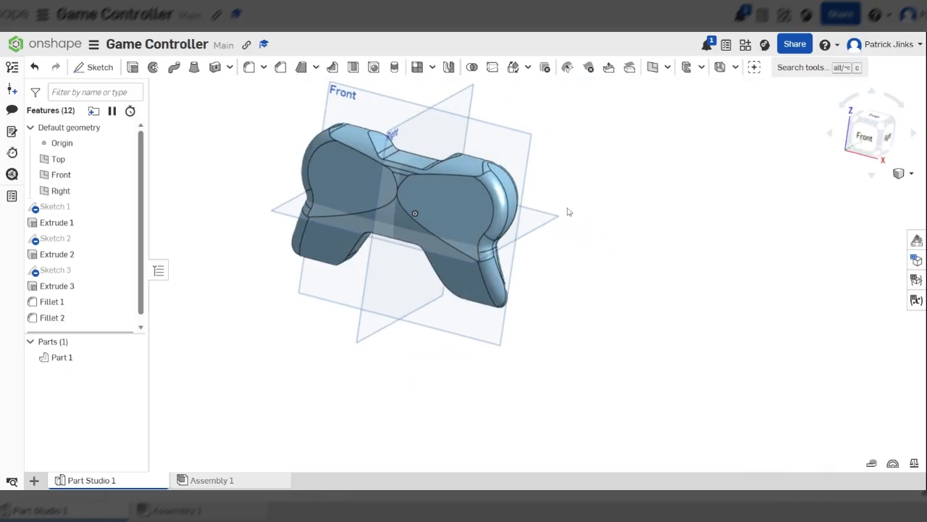
scroll(398, 193, "up", 5)
scroll(373, 170, "down", 3)
right_click_drag(389, 170, 471, 123)
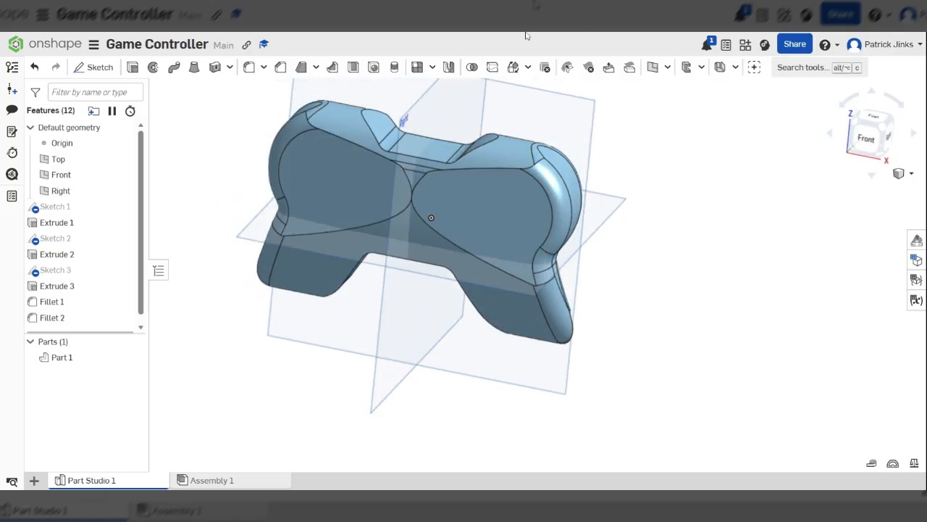
mouse_move(601, 249)
right_mouse_down()
mouse_move(504, 239)
mouse_move(608, 244)
right_mouse_up()
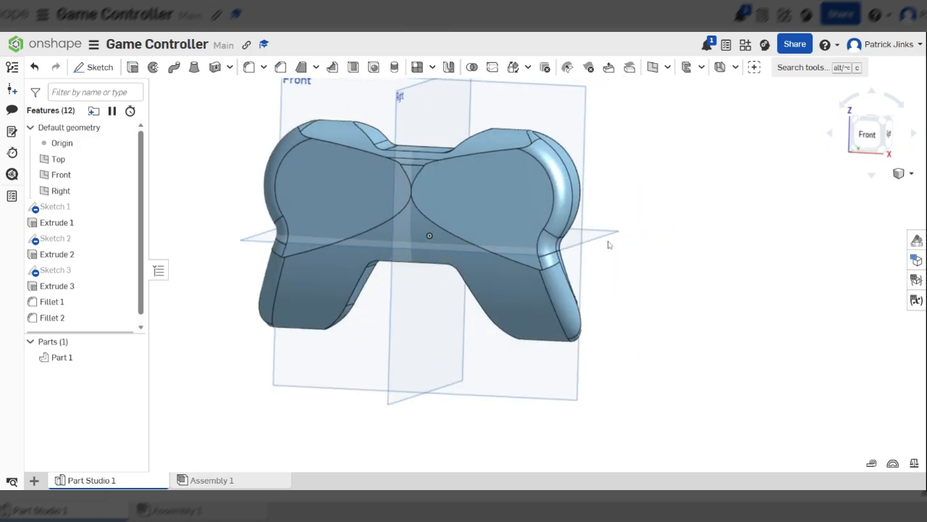